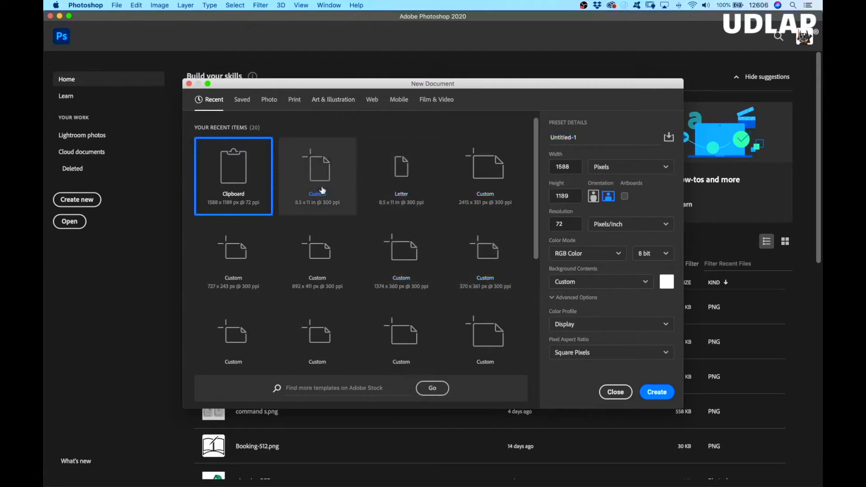
# Create a document from the Letter print preset, 8.5 x 11 in at 300 ppi, with transparent background contents.
pyautogui.click(294, 100)
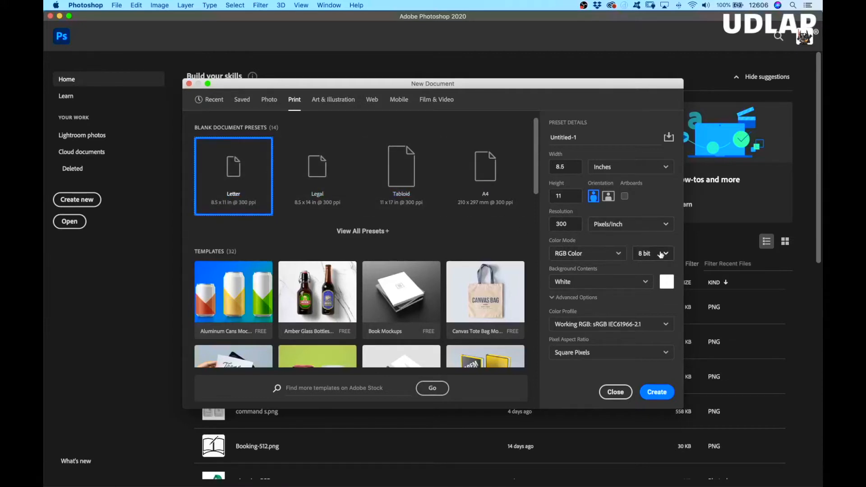
pyautogui.click(644, 282)
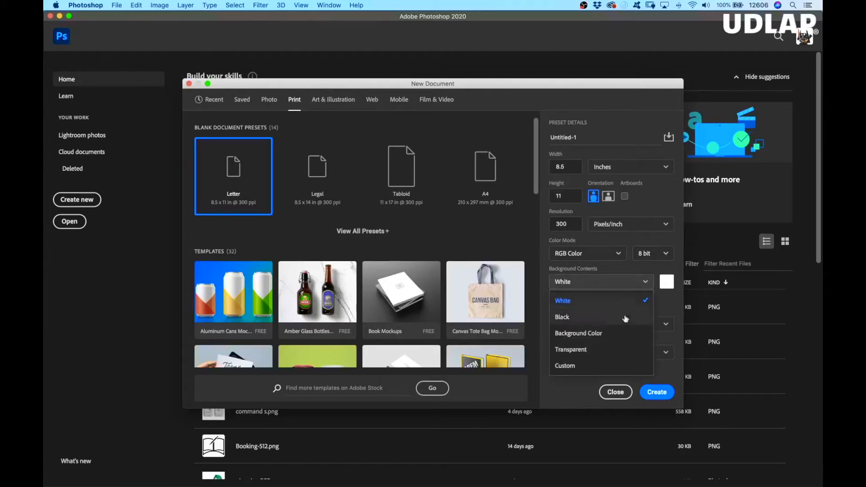
pyautogui.click(577, 351)
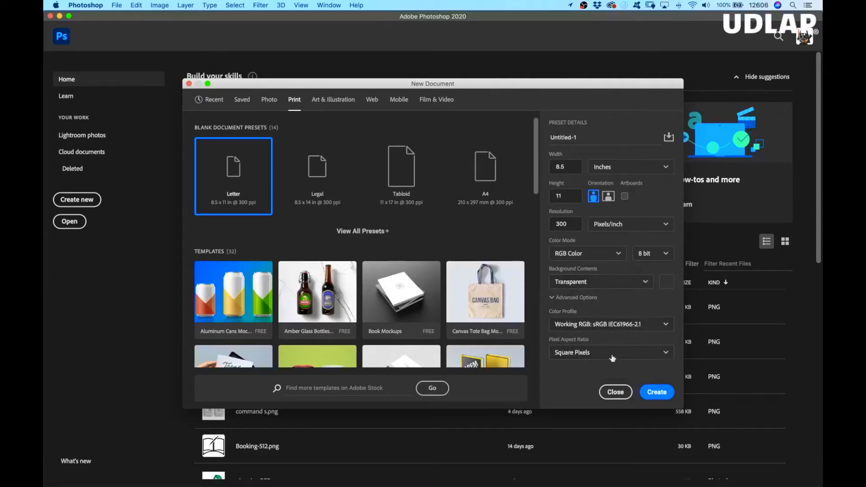
pyautogui.click(657, 393)
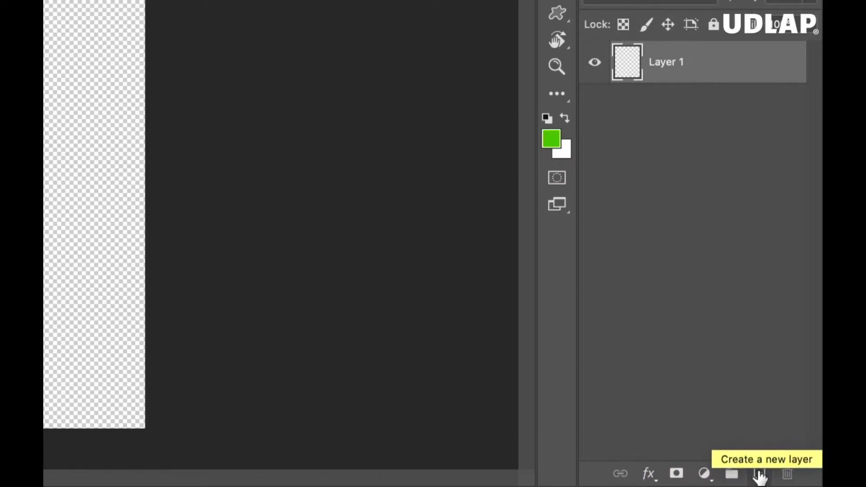
# Add a Solid Color fill layer covering the canvas in the neutral gray #7a7a7a.
pyautogui.click(704, 473)
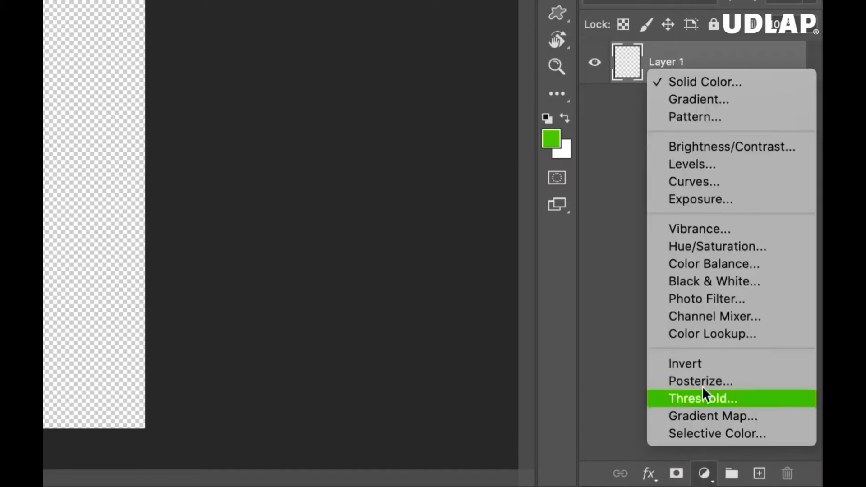
pyautogui.click(694, 83)
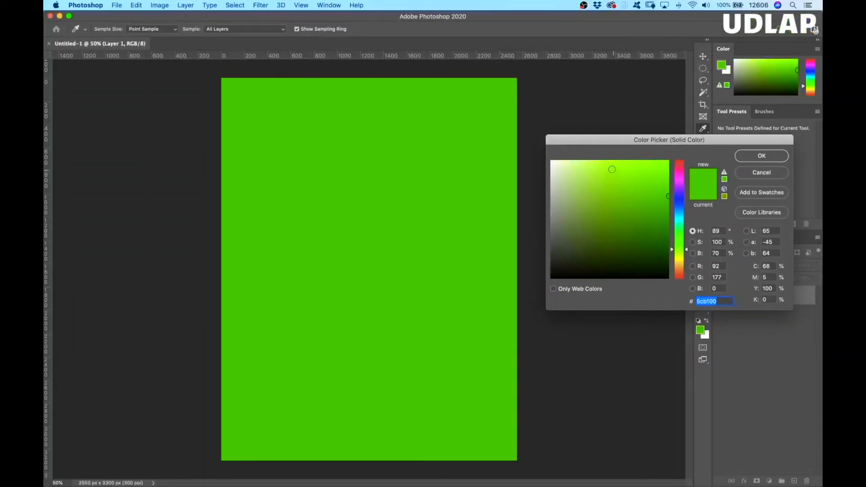
pyautogui.moveTo(612, 171)
pyautogui.mouseDown()
pyautogui.moveTo(591, 235)
pyautogui.moveTo(599, 248)
pyautogui.moveTo(613, 228)
pyautogui.moveTo(596, 194)
pyautogui.moveTo(557, 225)
pyautogui.moveTo(572, 189)
pyautogui.moveTo(564, 213)
pyautogui.moveTo(549, 218)
pyautogui.moveTo(541, 195)
pyautogui.moveTo(535, 233)
pyautogui.moveTo(533, 220)
pyautogui.mouseUp()
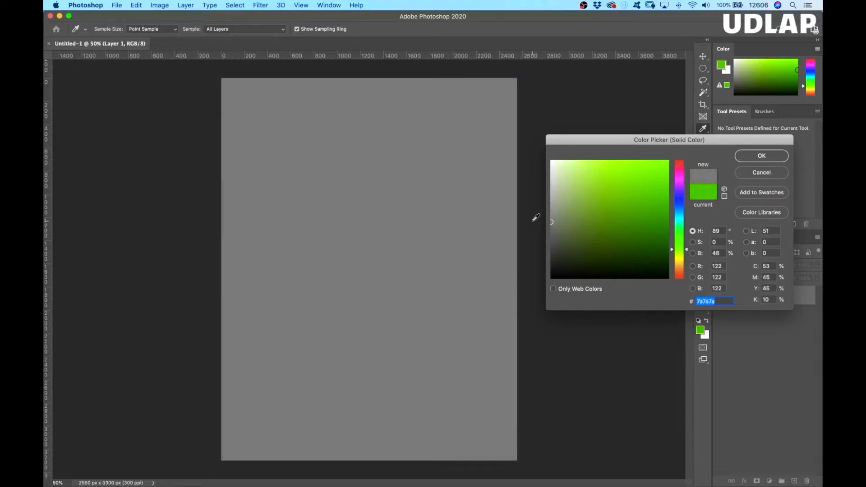
pyautogui.click(759, 157)
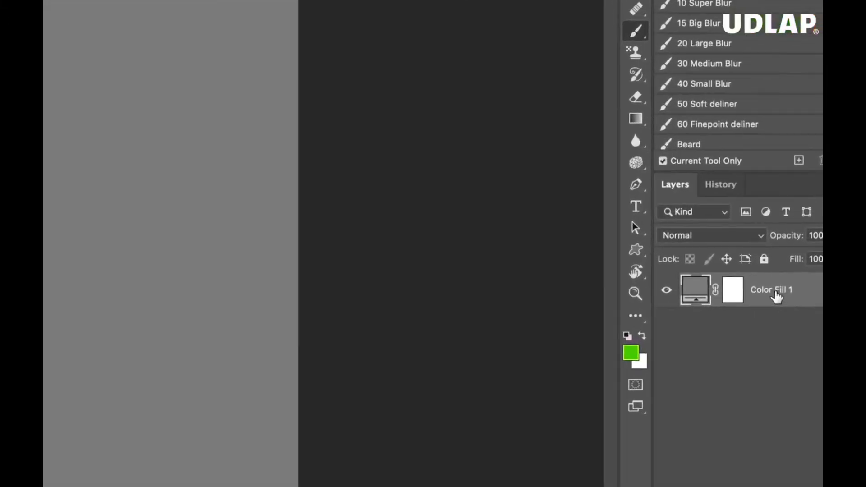
# Rename the color fill layer as Fondo.
pyautogui.doubleClick(780, 295)
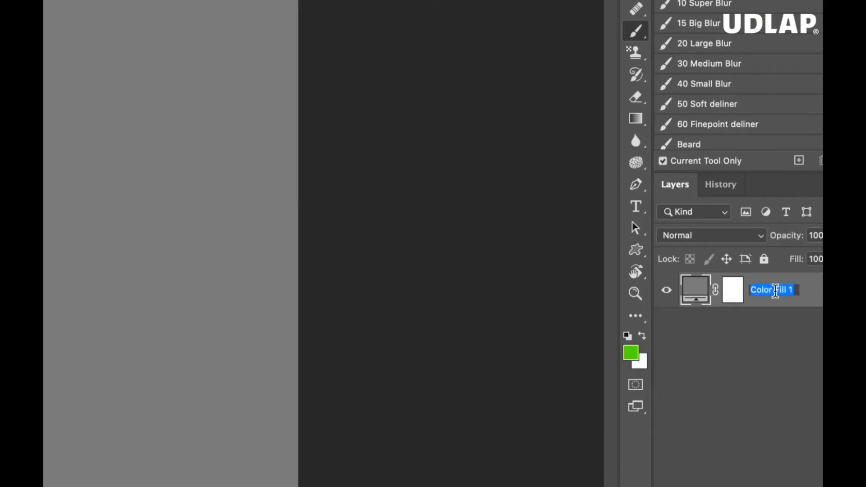
pyautogui.write('Fondo')
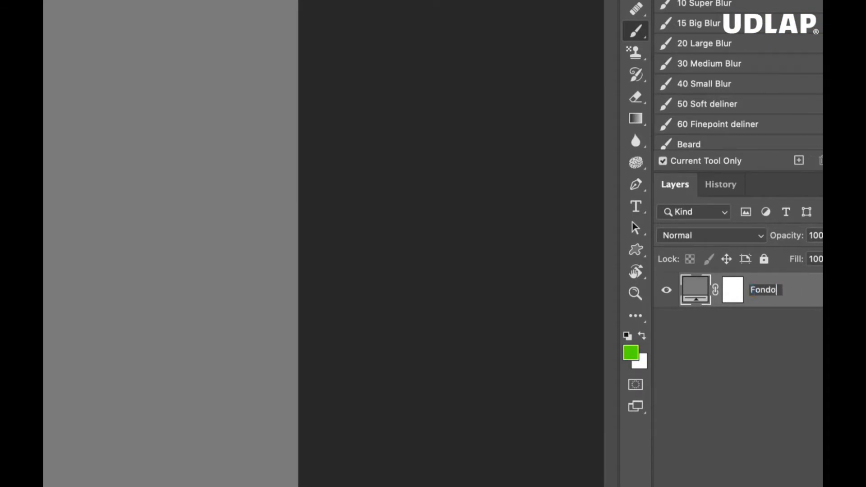
pyautogui.click(762, 344)
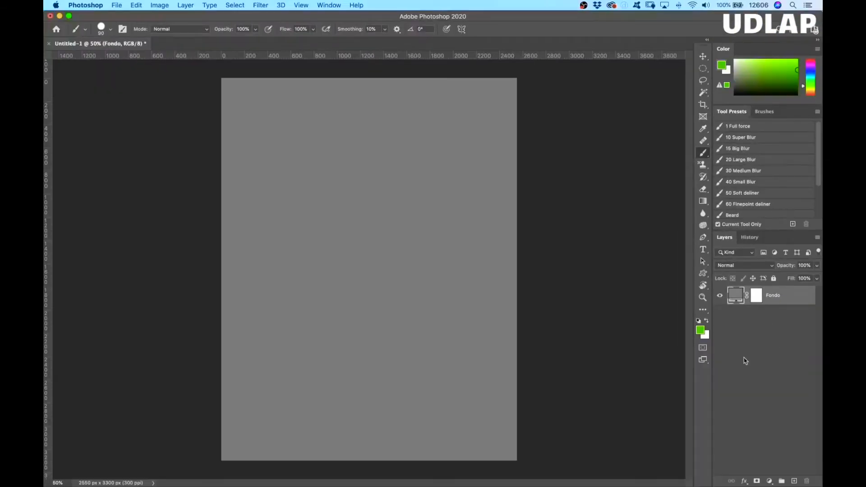
# Change the Fondo layer's fill to the darker gray #606060.
pyautogui.doubleClick(736, 296)
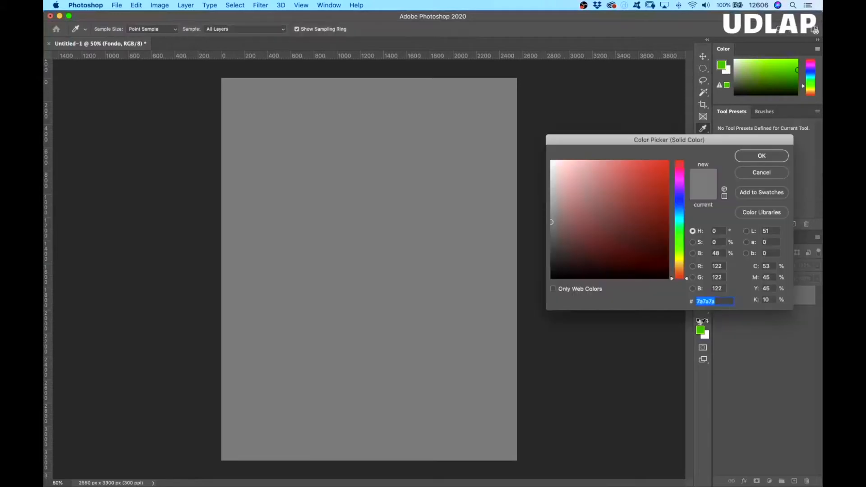
pyautogui.moveTo(601, 199)
pyautogui.mouseDown()
pyautogui.moveTo(600, 239)
pyautogui.moveTo(663, 169)
pyautogui.moveTo(596, 212)
pyautogui.moveTo(665, 167)
pyautogui.moveTo(661, 239)
pyautogui.moveTo(679, 186)
pyautogui.moveTo(680, 231)
pyautogui.mouseUp()
pyautogui.moveTo(619, 229)
pyautogui.mouseDown()
pyautogui.moveTo(540, 217)
pyautogui.moveTo(534, 234)
pyautogui.mouseUp()
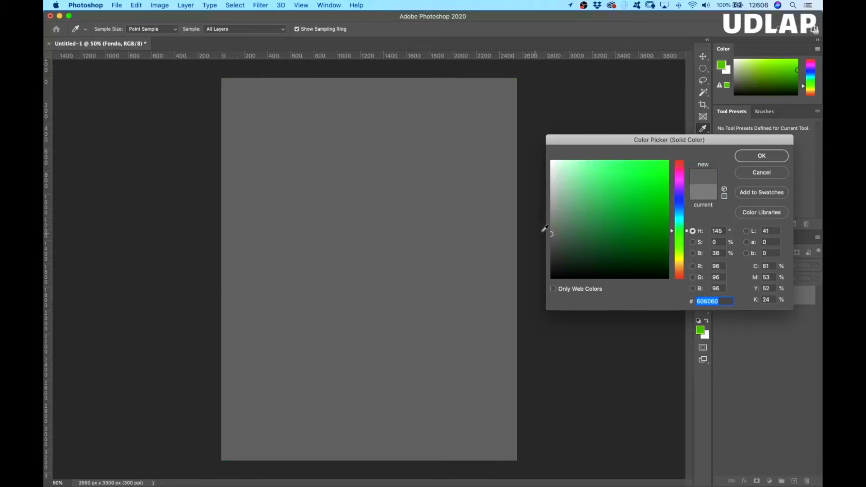
pyautogui.click(760, 156)
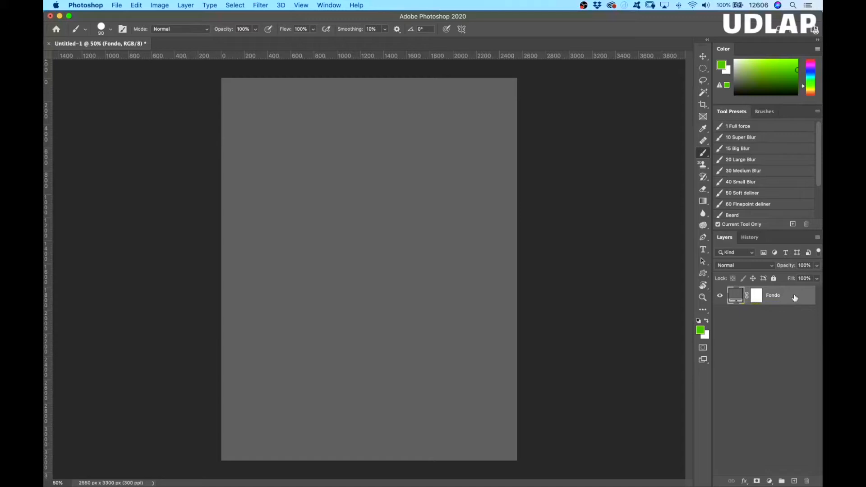
# Lock all of the Fondo layer and add a new empty layer above it.
pyautogui.click(773, 278)
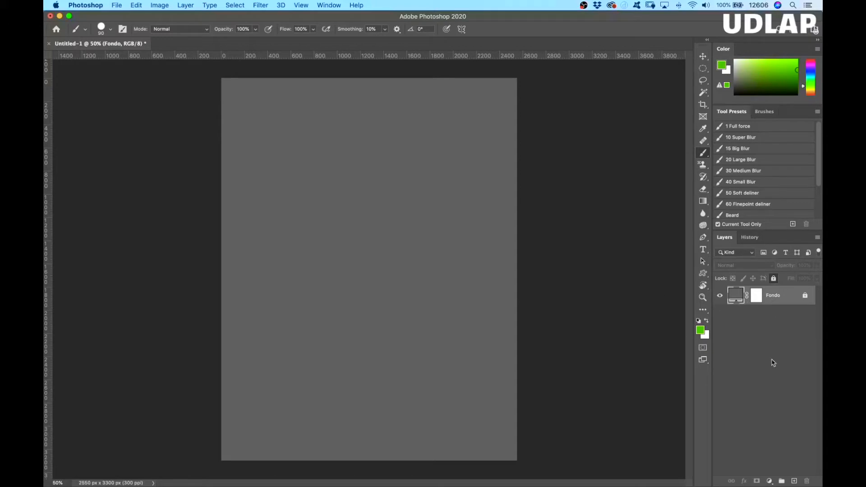
pyautogui.click(794, 481)
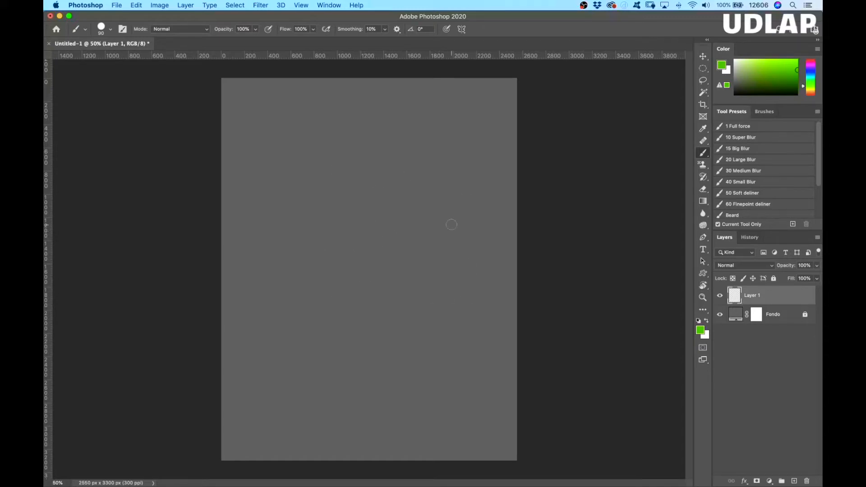
# Choose the 1 Full force brush preset and set its size to 90 px and its hardness to 100%.
pyautogui.click(765, 128)
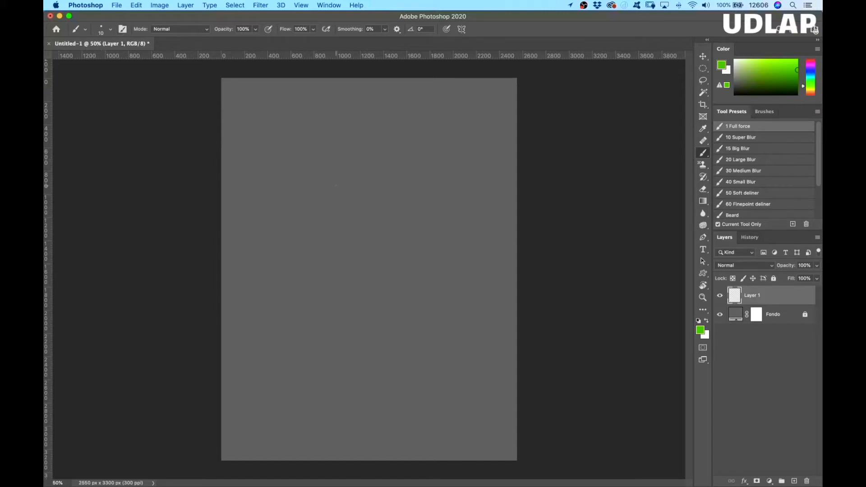
pyautogui.rightClick(342, 194)
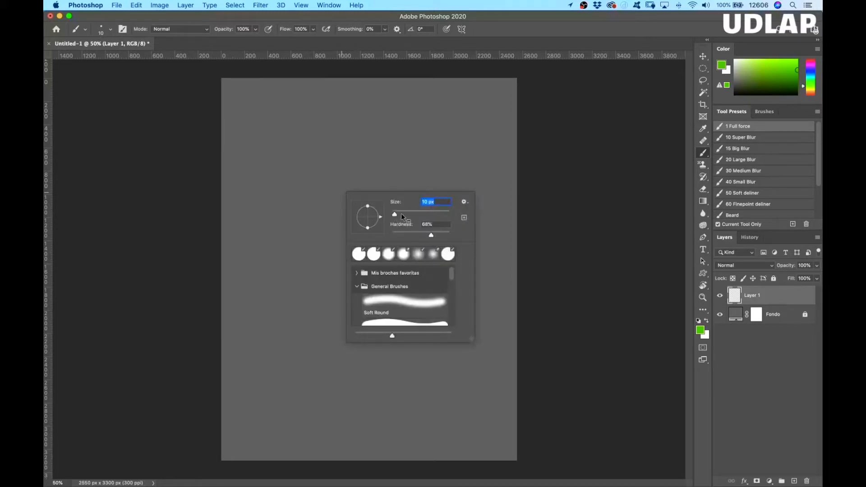
pyautogui.rightClick(425, 203)
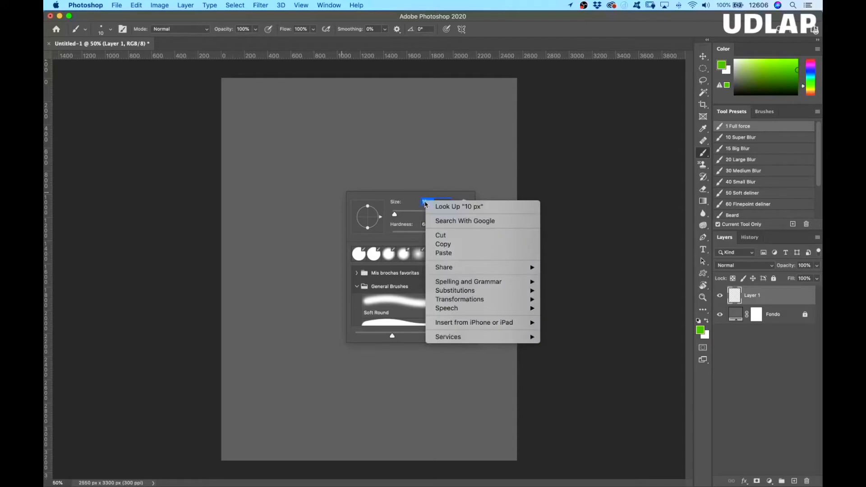
pyautogui.click(425, 202)
pyautogui.click(425, 202)
pyautogui.write('90')
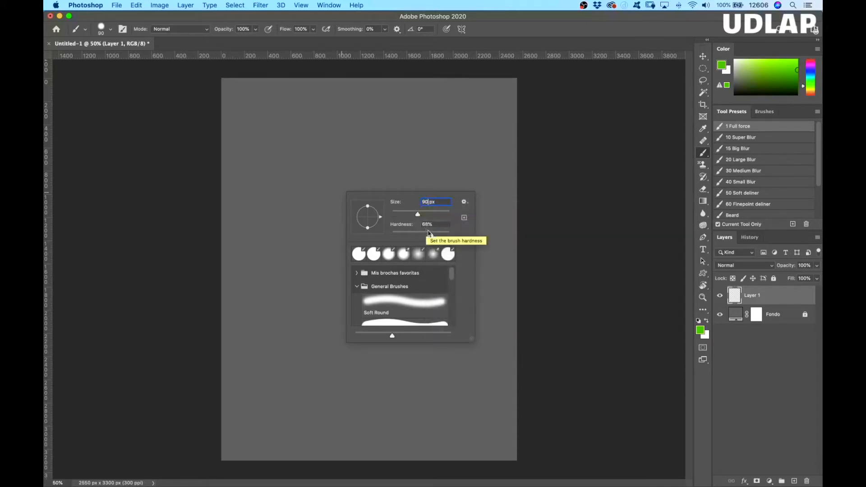
pyautogui.moveTo(433, 236); pyautogui.dragTo(459, 237)
pyautogui.click(428, 225)
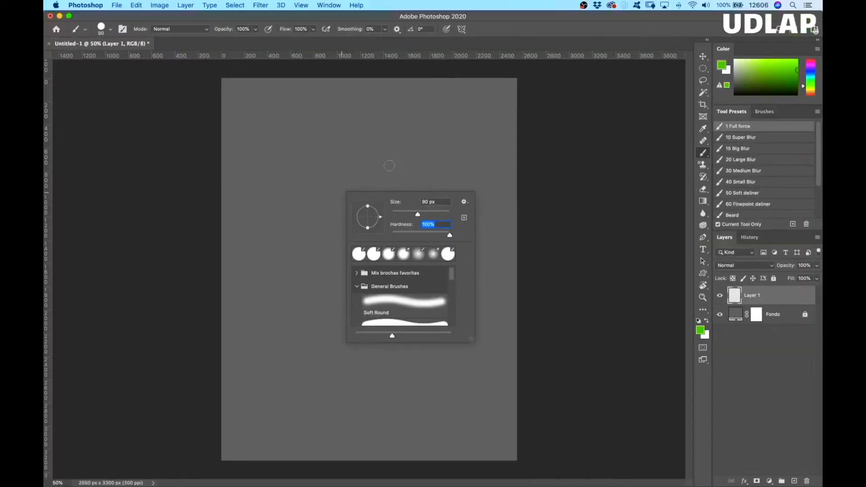
pyautogui.click(389, 166)
pyautogui.press('super+z')
# Pick a bright green and paint a rising diagonal brush stroke about 1000 px wide across Layer 1.
pyautogui.press('z')
pyautogui.moveTo(378, 231); pyautogui.dragTo(408, 233)
pyautogui.press('super+1')
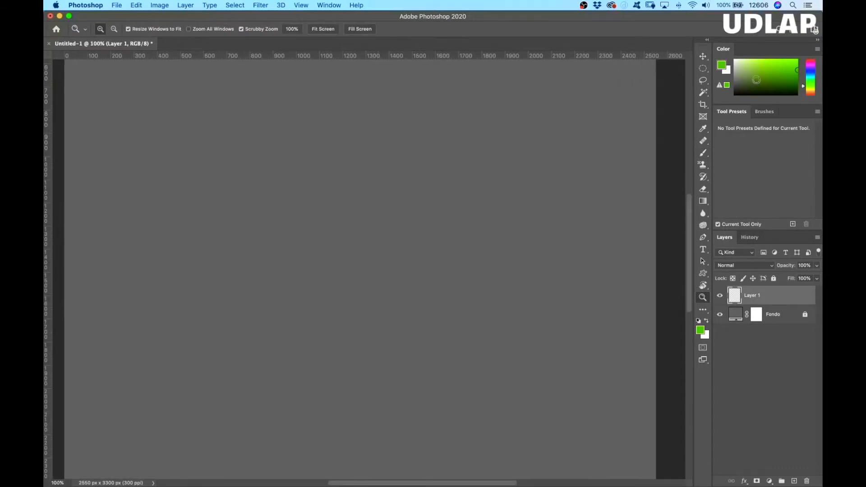
pyautogui.click(798, 69)
pyautogui.press('b')
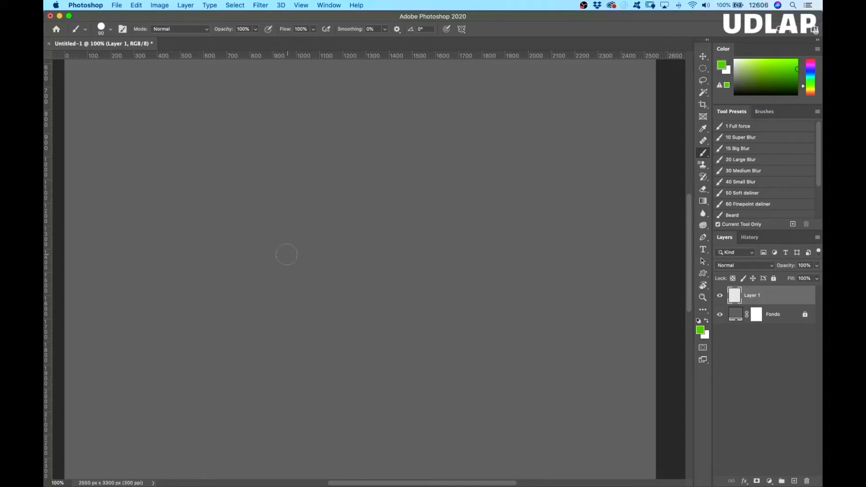
pyautogui.moveTo(239, 283); pyautogui.dragTo(451, 170)
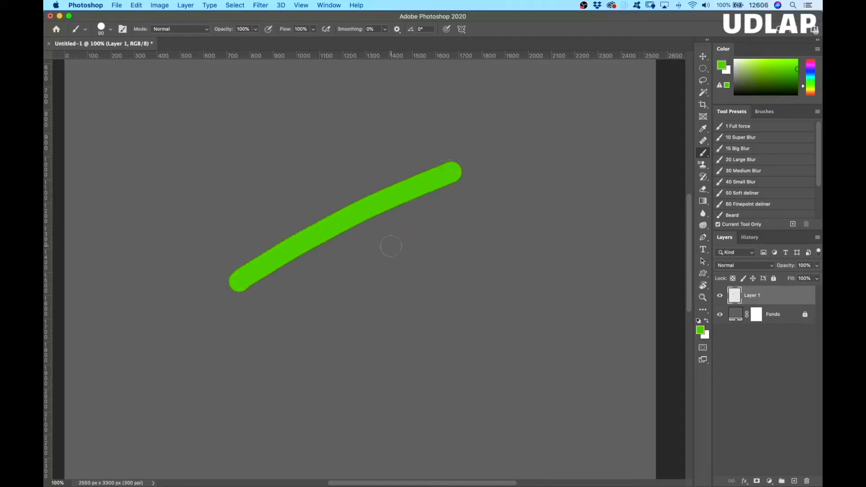
# Paint a diagonal row of closely overlapping single green brush dabs, about 410 px wide, below the long stroke.
pyautogui.press('z')
pyautogui.moveTo(350, 242)
pyautogui.mouseDown()
pyautogui.moveTo(392, 243)
pyautogui.moveTo(361, 198)
pyautogui.mouseUp()
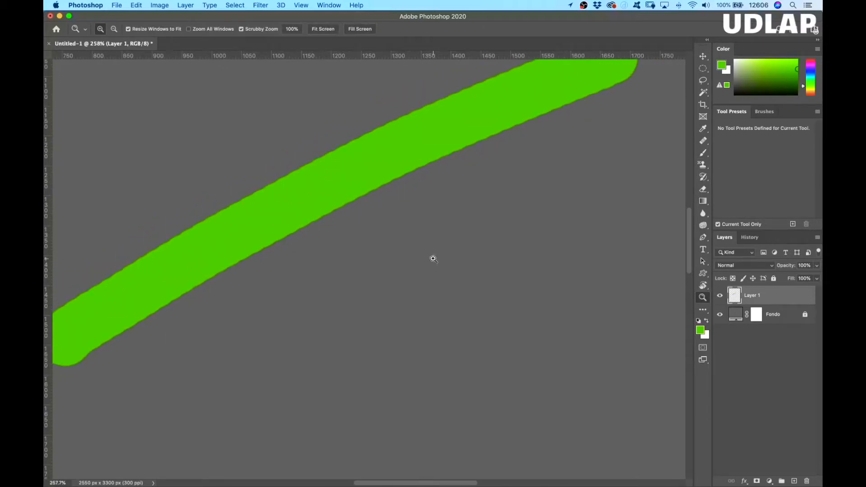
pyautogui.moveTo(441, 248); pyautogui.dragTo(410, 267)
pyautogui.moveTo(480, 258)
pyautogui.mouseDown()
pyautogui.moveTo(458, 290)
pyautogui.moveTo(472, 326)
pyautogui.moveTo(491, 277)
pyautogui.moveTo(473, 238)
pyautogui.mouseUp()
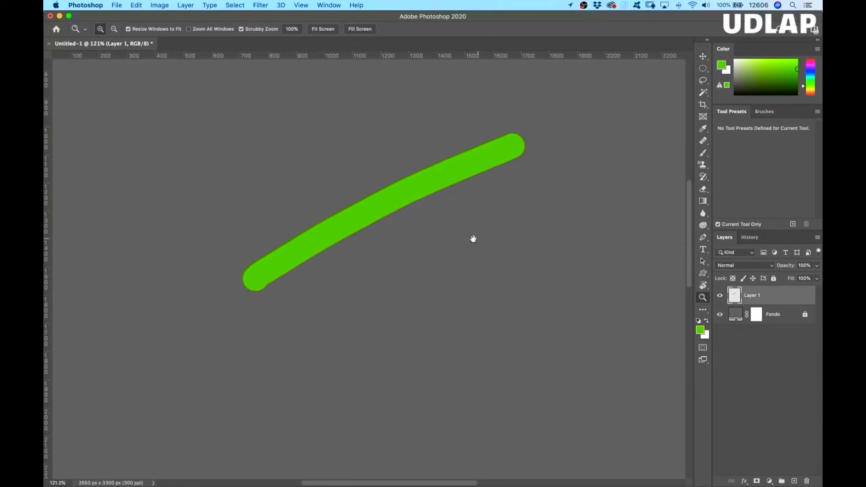
pyautogui.moveTo(421, 231)
pyautogui.mouseDown()
pyautogui.moveTo(441, 243)
pyautogui.moveTo(429, 263)
pyautogui.moveTo(433, 230)
pyautogui.mouseUp()
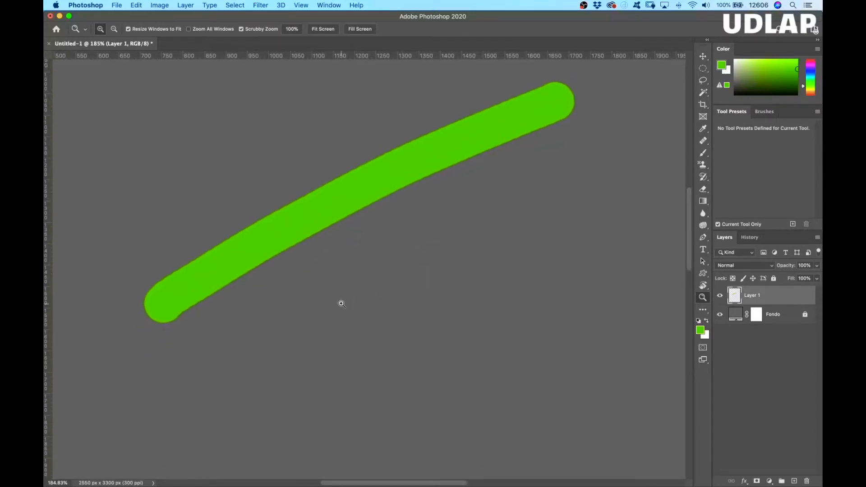
pyautogui.press('b')
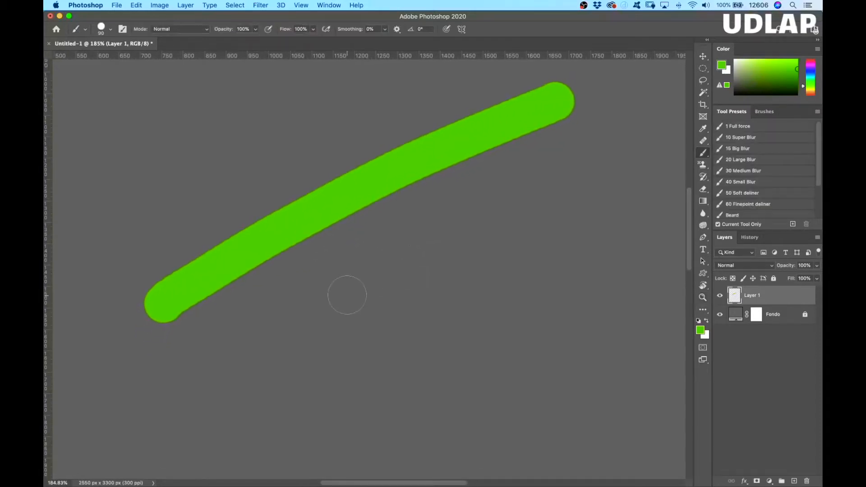
pyautogui.click(284, 321)
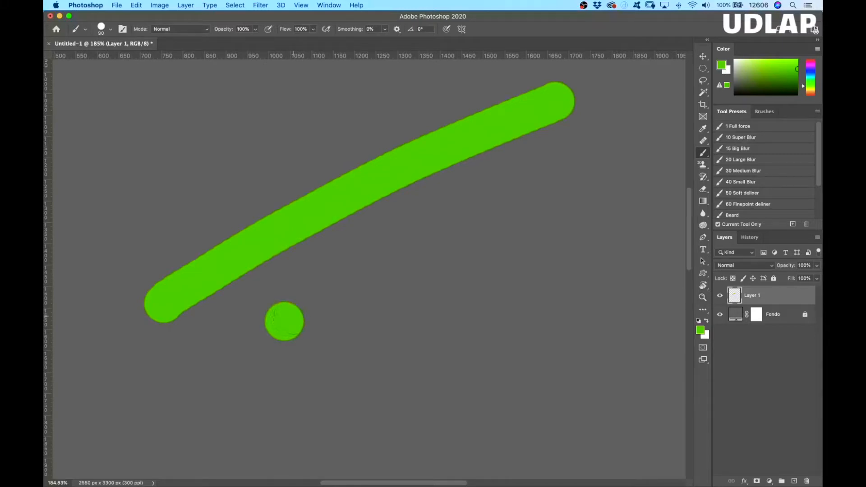
pyautogui.click(294, 315)
pyautogui.click(309, 307)
pyautogui.click(321, 300)
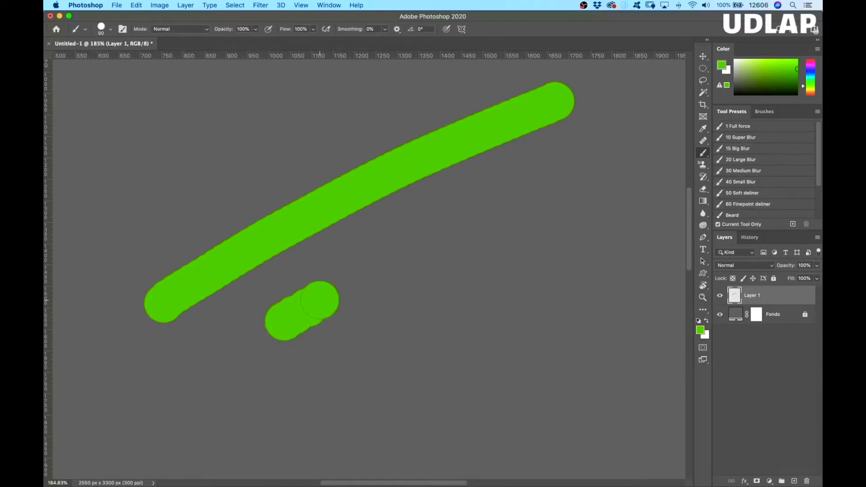
pyautogui.click(332, 294)
pyautogui.click(343, 287)
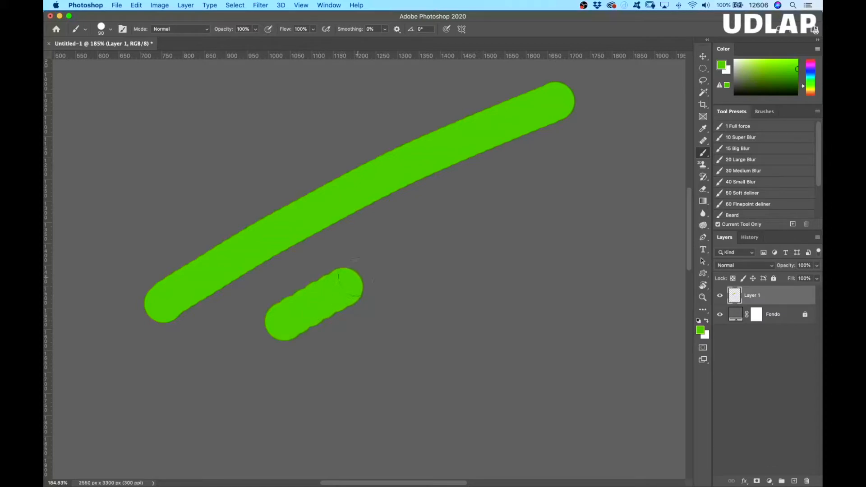
pyautogui.click(359, 278)
pyautogui.click(369, 274)
pyautogui.click(380, 267)
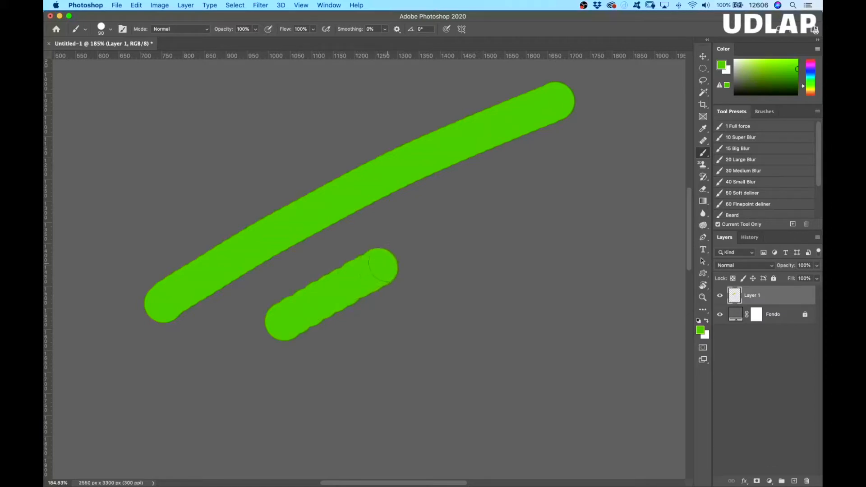
pyautogui.click(391, 261)
pyautogui.click(401, 256)
pyautogui.click(411, 251)
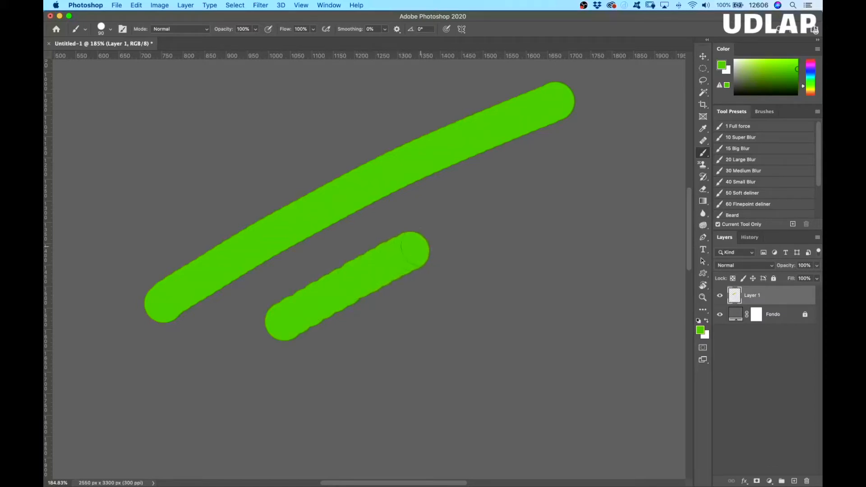
pyautogui.click(422, 245)
# Paint two continuous green diagonal strokes, one about 615 px wide below the dabs and one about 265 px wide to their upper right.
pyautogui.moveTo(303, 397); pyautogui.dragTo(538, 291)
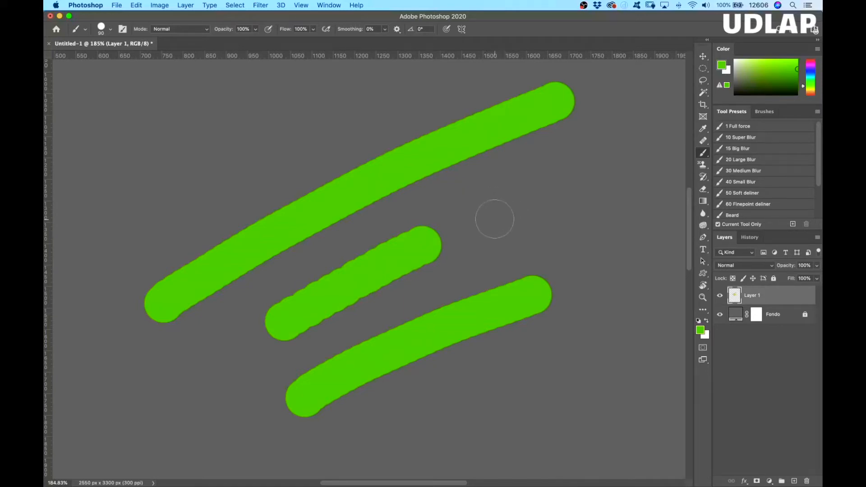
pyautogui.moveTo(485, 221); pyautogui.dragTo(561, 182)
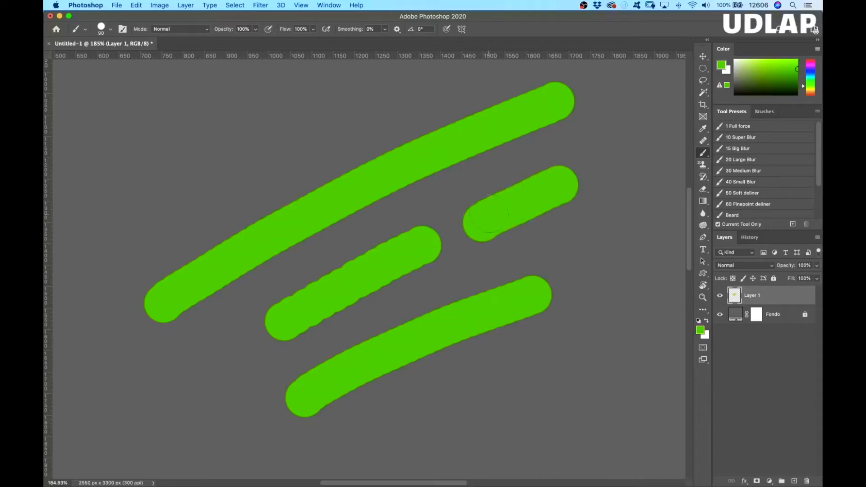
# Paint a short row of overlapping green dabs, about 200 px wide, just below the short upper-right stroke.
pyautogui.moveTo(528, 251); pyautogui.dragTo(578, 231)
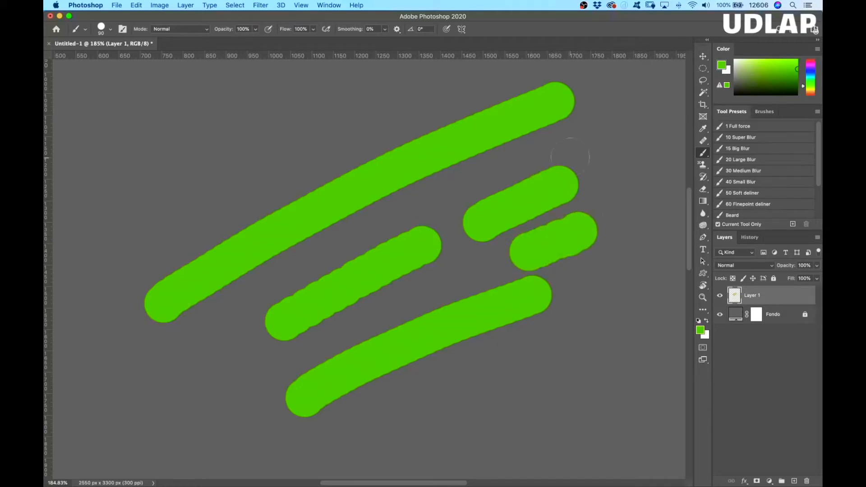
# Set the brush tip spacing to 1% in the Brush Settings, keeping the hard round tip, and close the settings.
pyautogui.click(328, 5)
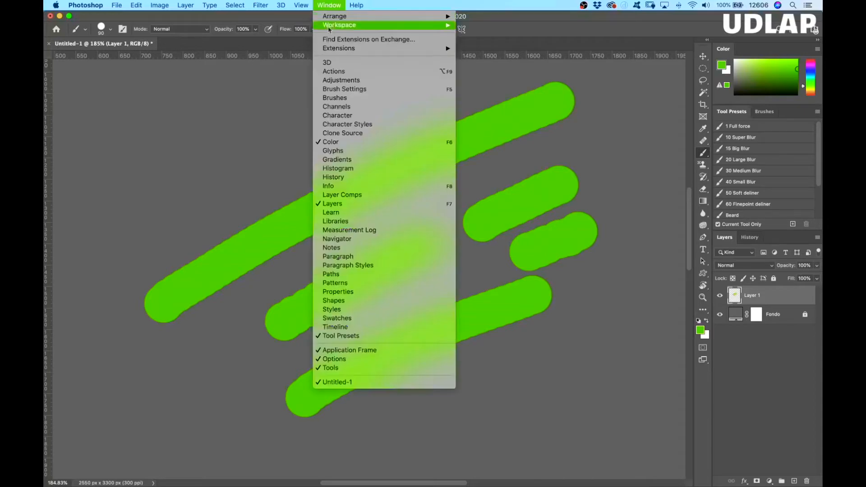
pyautogui.click(366, 90)
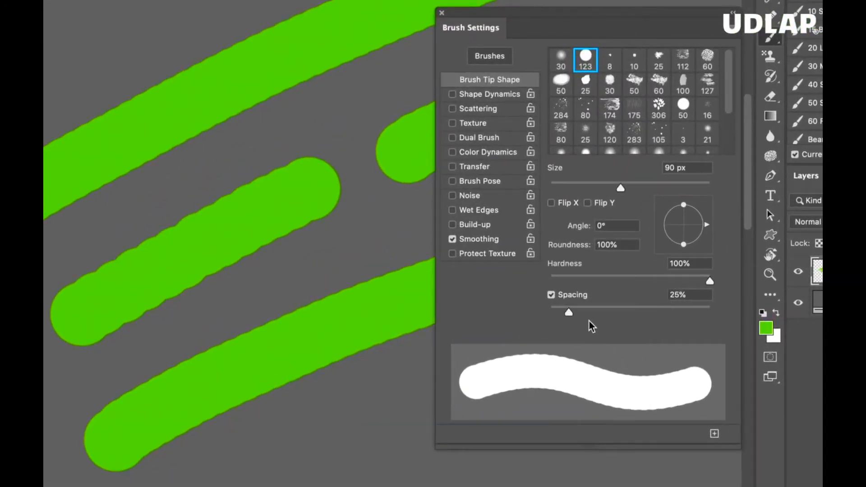
pyautogui.moveTo(569, 313)
pyautogui.mouseDown()
pyautogui.moveTo(624, 313)
pyautogui.moveTo(535, 312)
pyautogui.mouseUp()
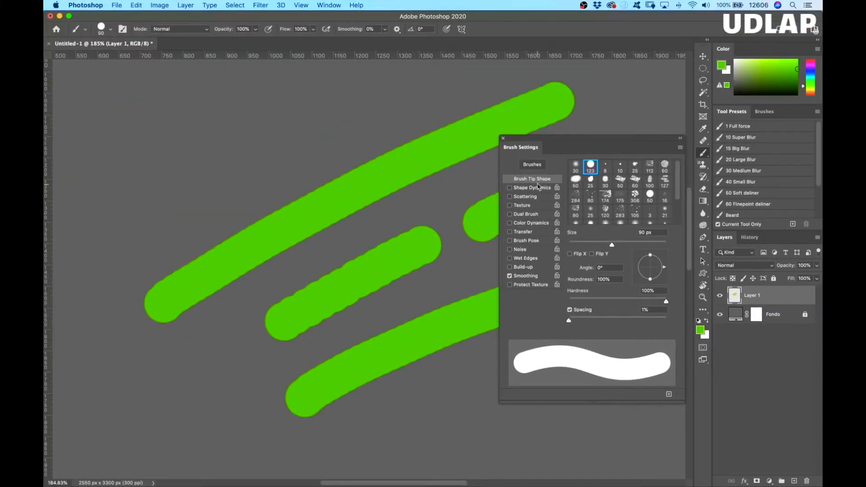
pyautogui.click(503, 138)
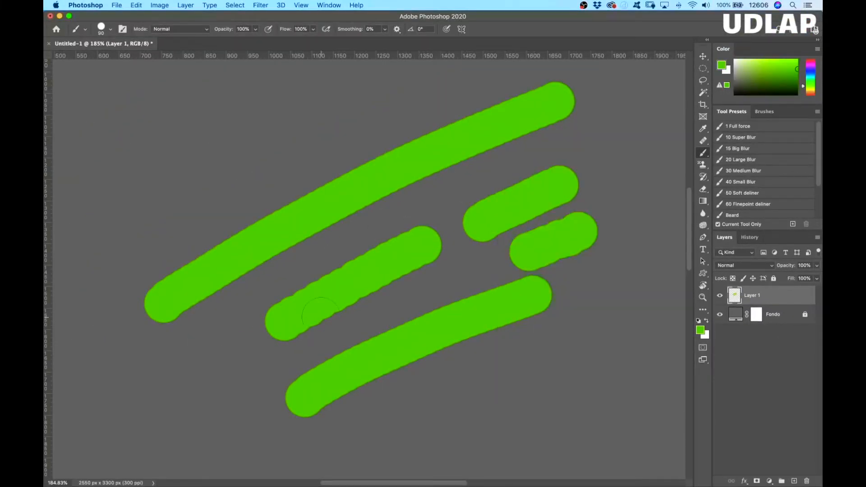
# Paint two green diagonal strokes about 550 px wide at the upper left and lower right, plus one long curved stroke looping across the others.
pyautogui.moveTo(166, 224)
pyautogui.mouseDown()
pyautogui.moveTo(289, 148)
pyautogui.moveTo(366, 114)
pyautogui.mouseUp()
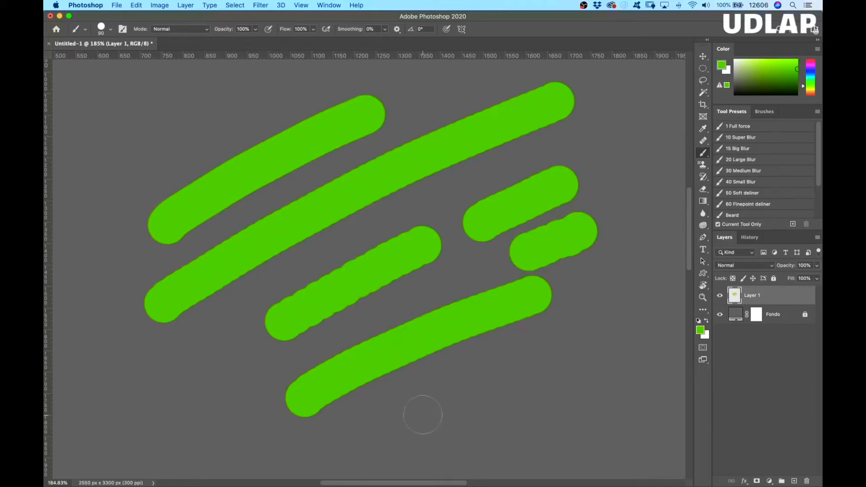
pyautogui.moveTo(441, 414); pyautogui.dragTo(635, 348)
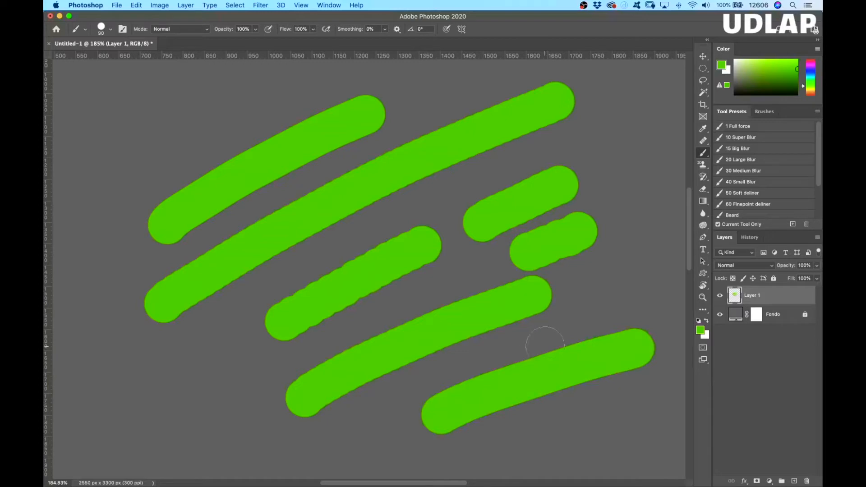
pyautogui.moveTo(617, 121)
pyautogui.mouseDown()
pyautogui.moveTo(569, 266)
pyautogui.moveTo(253, 336)
pyautogui.moveTo(348, 151)
pyautogui.moveTo(493, 142)
pyautogui.mouseUp()
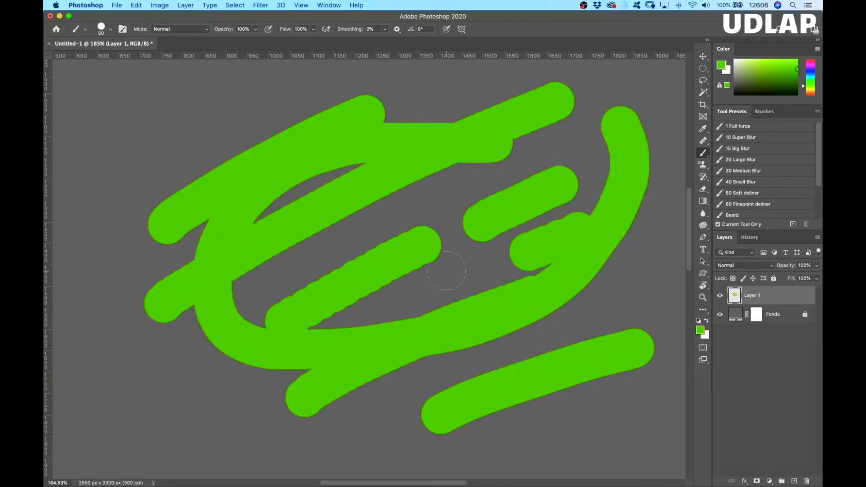
# Select the entire contents of Layer 1 and delete all the green strokes.
pyautogui.press('super+a')
pyautogui.press('BackSpace')
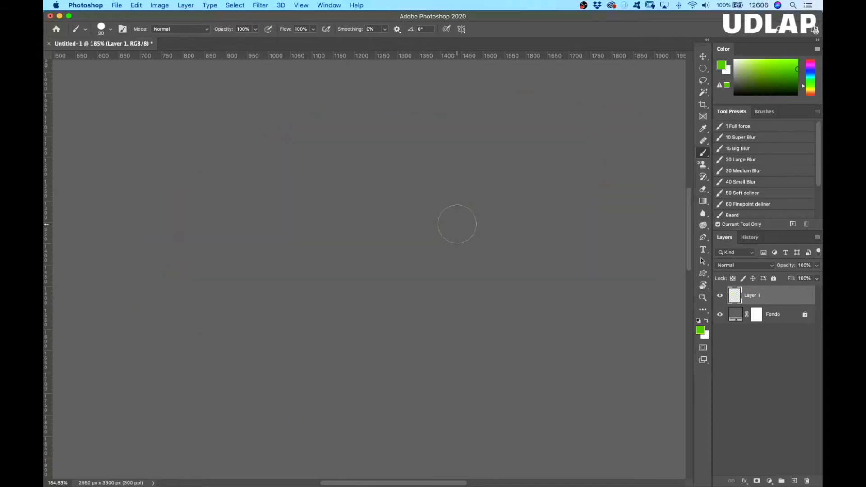
pyautogui.rightClick(457, 223)
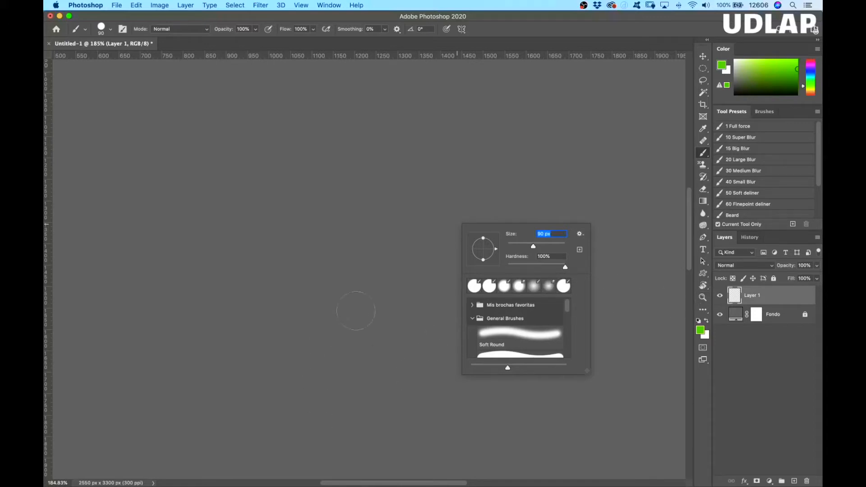
pyautogui.click(368, 278)
pyautogui.press('super+z')
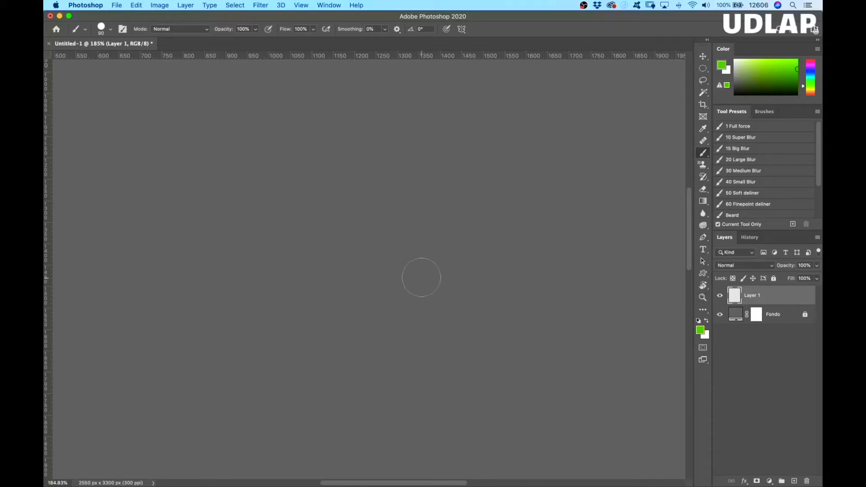
# Enlarge the color field and choose a vivid, slightly yellowish green as the foreground color in the Color Picker.
pyautogui.press('super+1')
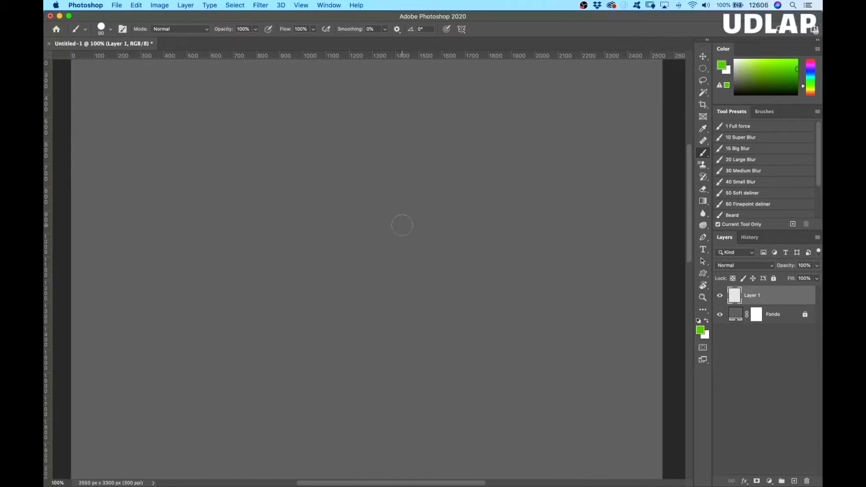
pyautogui.scroll(3, 401, 226)
pyautogui.scroll(-3, 402, 225)
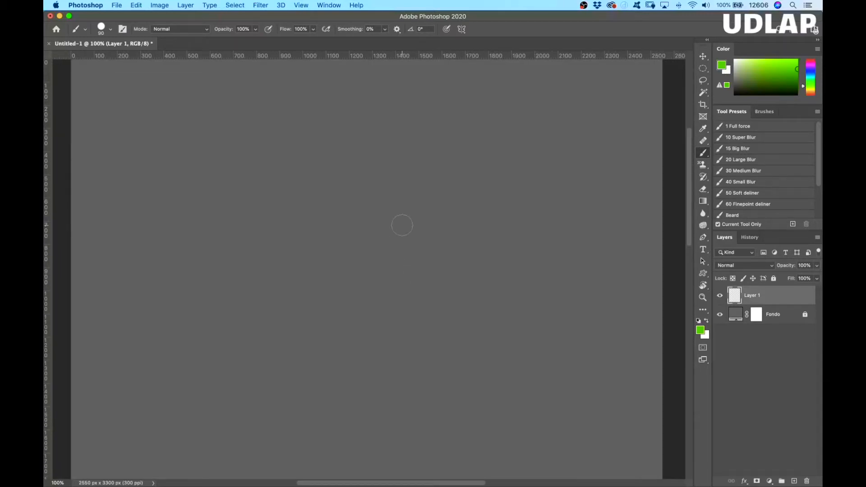
pyautogui.scroll(1, 401, 225)
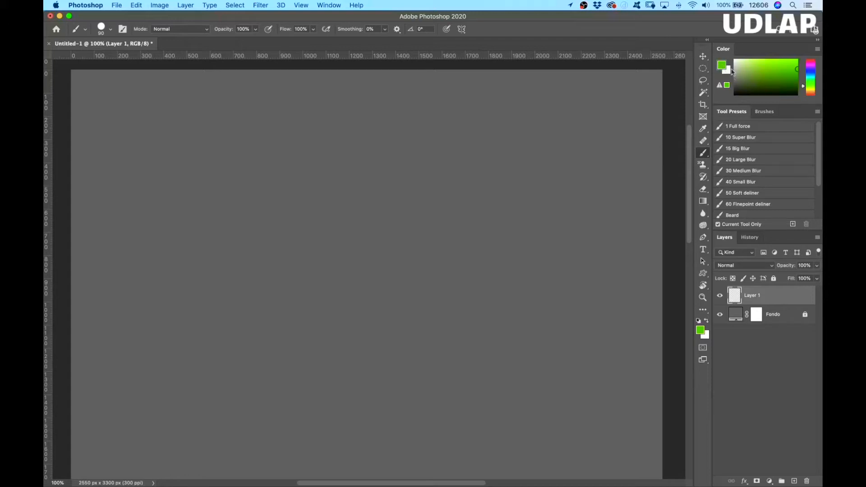
pyautogui.moveTo(796, 67)
pyautogui.mouseDown()
pyautogui.moveTo(802, 53)
pyautogui.moveTo(794, 71)
pyautogui.mouseUp()
pyautogui.moveTo(785, 105); pyautogui.dragTo(780, 153)
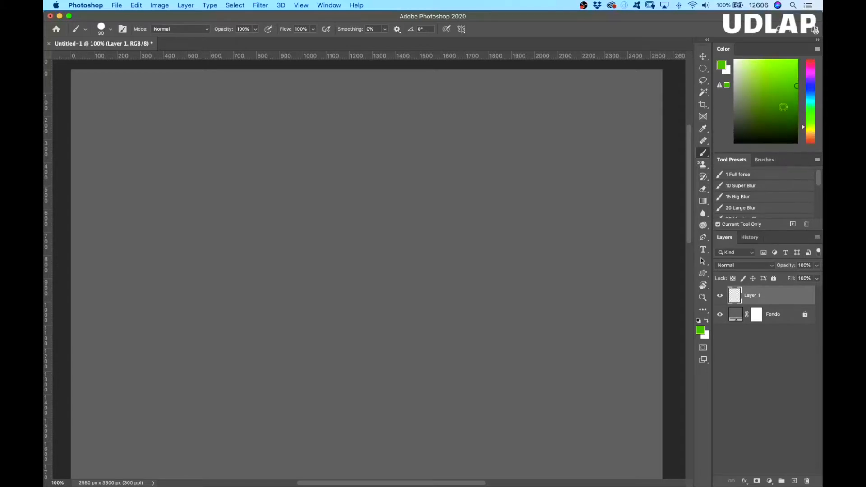
pyautogui.click(723, 66)
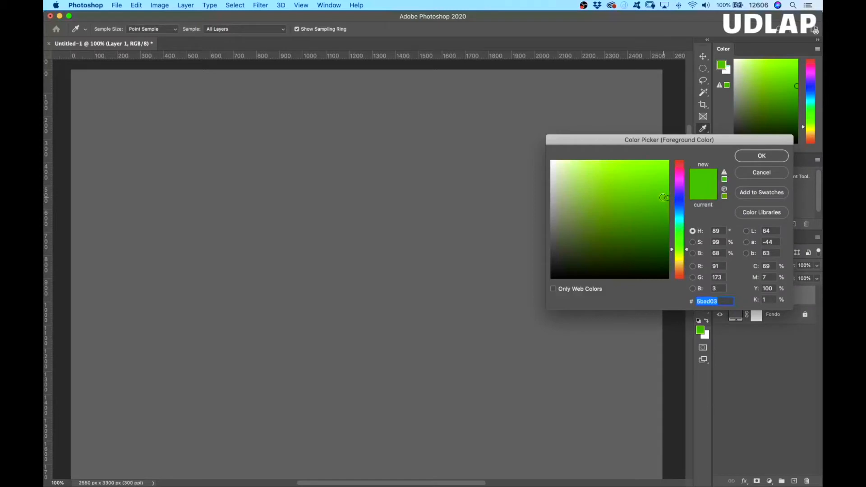
pyautogui.moveTo(665, 197); pyautogui.dragTo(667, 196)
pyautogui.moveTo(668, 160); pyautogui.dragTo(666, 187)
pyautogui.click(766, 156)
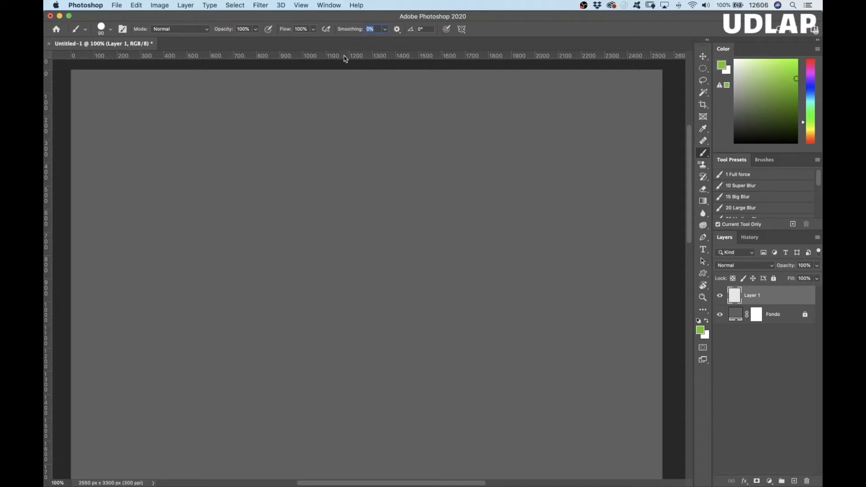
# Set the brush smoothing to 15% and paint a green ampersand about 800 px wide and 1100 px high on Layer 1.
pyautogui.write('15')
pyautogui.moveTo(454, 345)
pyautogui.mouseDown()
pyautogui.moveTo(331, 202)
pyautogui.moveTo(367, 119)
pyautogui.moveTo(371, 206)
pyautogui.moveTo(293, 304)
pyautogui.moveTo(409, 345)
pyautogui.moveTo(452, 234)
pyautogui.mouseUp()
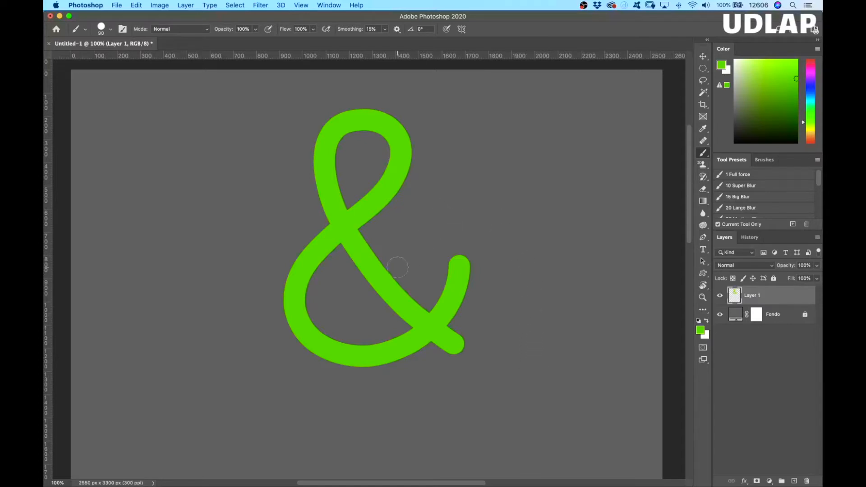
# Add a new empty layer above the ampersand on Layer 1.
pyautogui.press('z')
pyautogui.moveTo(417, 242)
pyautogui.mouseDown()
pyautogui.moveTo(436, 251)
pyautogui.moveTo(423, 248)
pyautogui.mouseUp()
pyautogui.moveTo(451, 199); pyautogui.dragTo(499, 242)
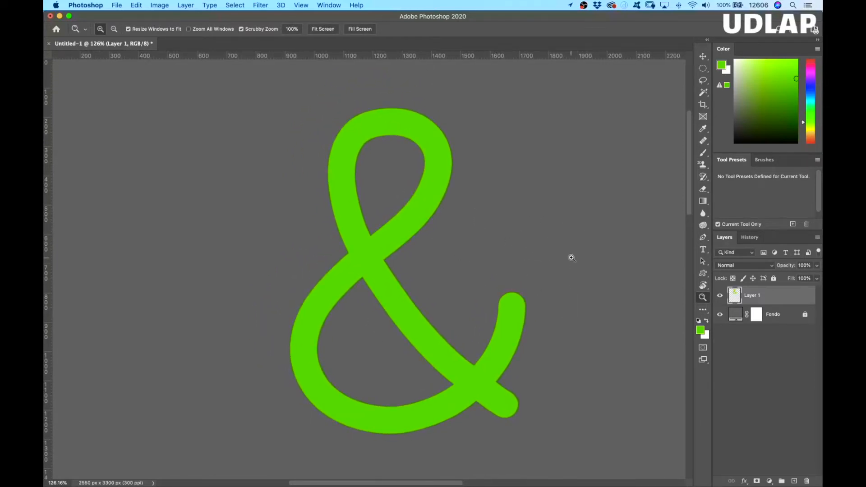
pyautogui.moveTo(595, 261); pyautogui.dragTo(589, 249)
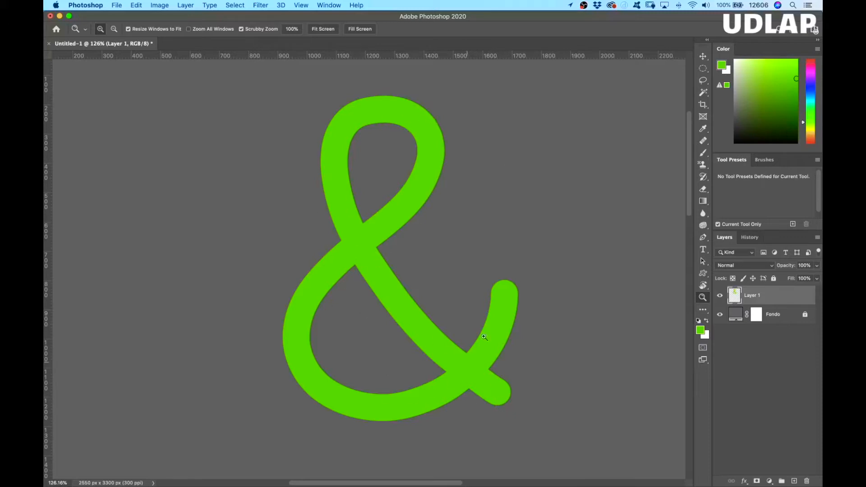
pyautogui.press('b')
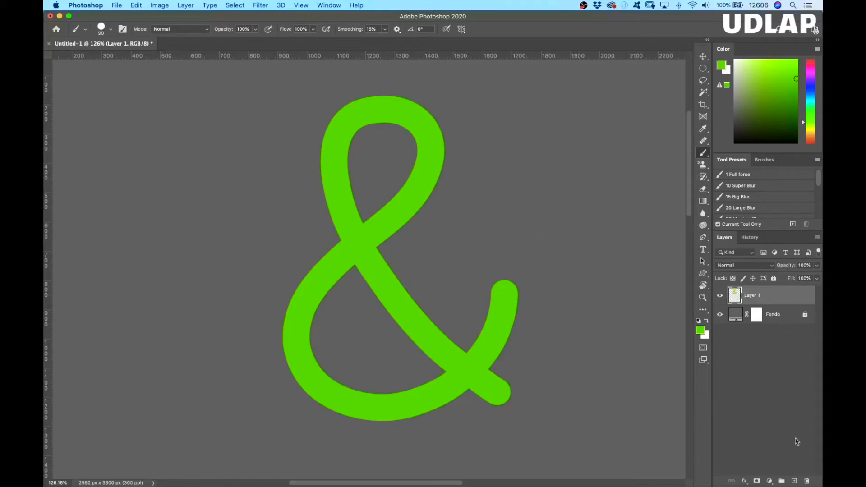
pyautogui.click(794, 481)
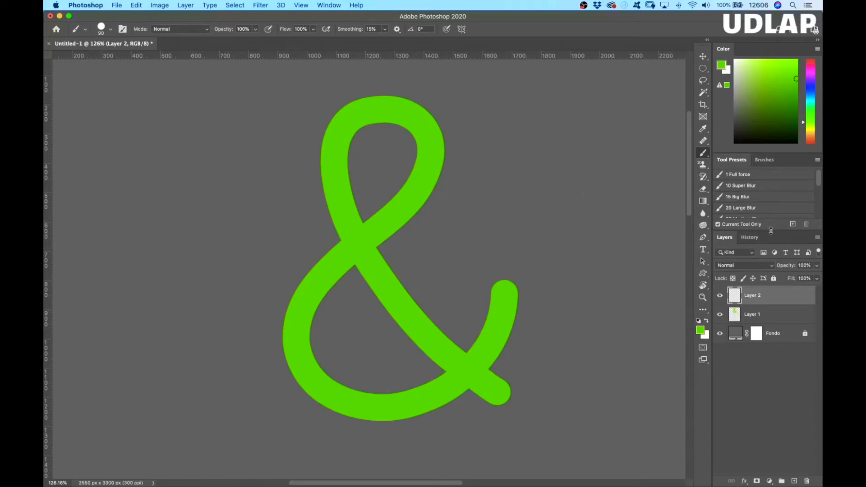
# Expand the list of tool presets, choose the 15 Big Blur brush and reduce its size to 63 px.
pyautogui.moveTo(770, 231); pyautogui.dragTo(762, 312)
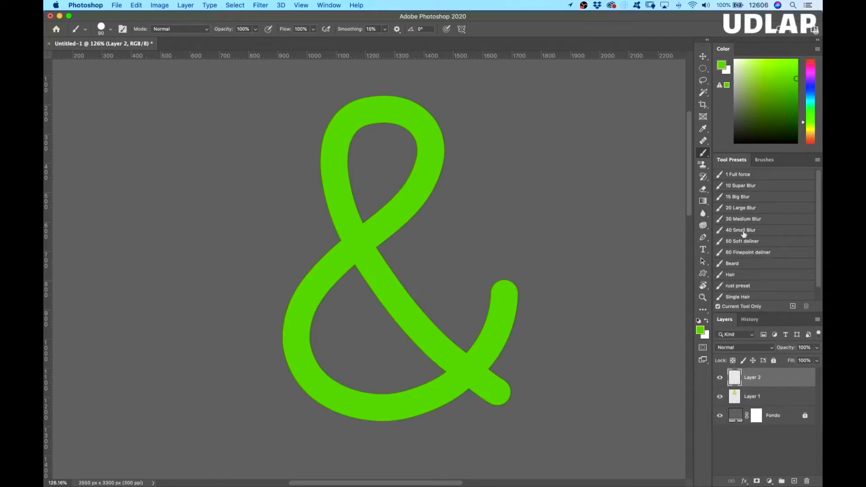
pyautogui.click(746, 209)
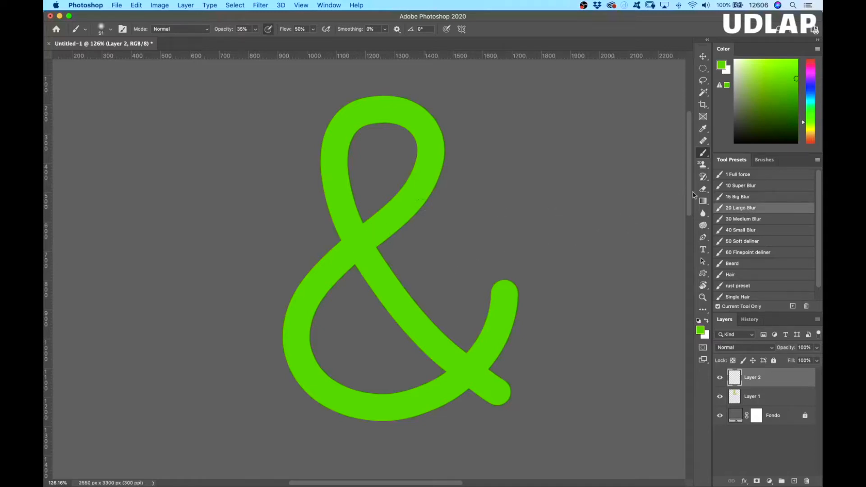
pyautogui.click(722, 198)
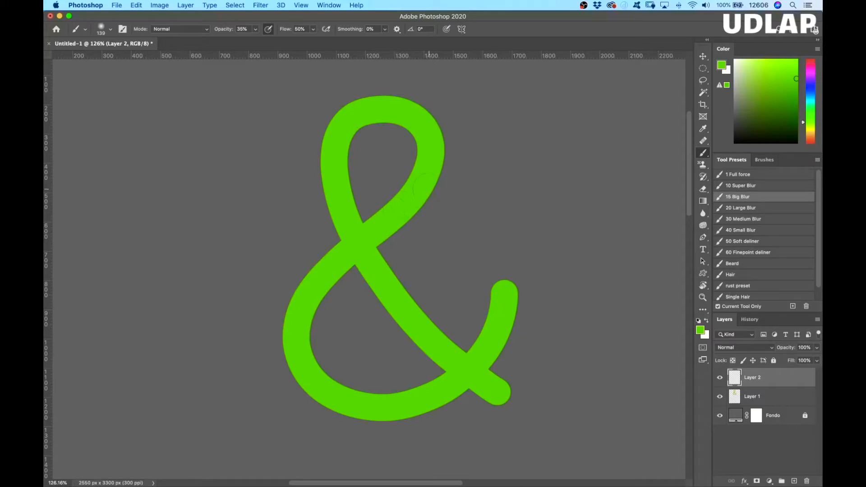
pyautogui.moveTo(417, 192); pyautogui.dragTo(396, 197)
# Pick a lighter yellow-green as the foreground color and set the soft brush size to 68 px.
pyautogui.press('z')
pyautogui.moveTo(445, 180); pyautogui.dragTo(473, 188)
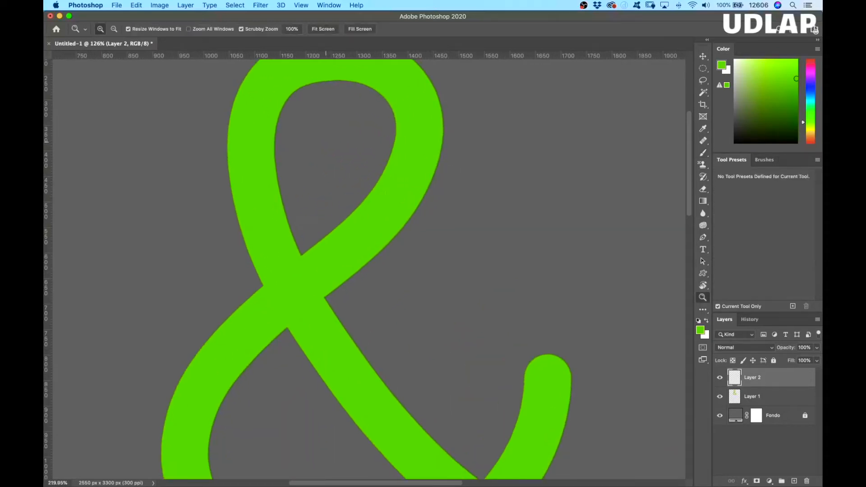
pyautogui.press('b')
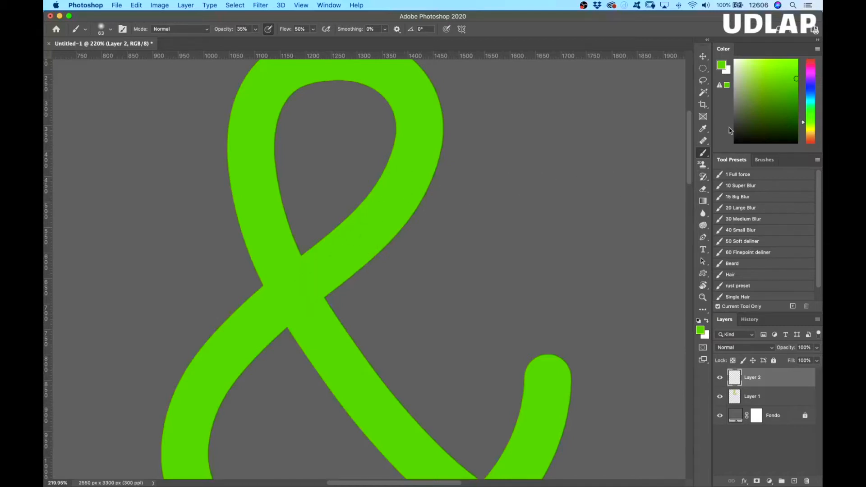
pyautogui.moveTo(793, 80); pyautogui.dragTo(790, 62)
pyautogui.moveTo(790, 62); pyautogui.dragTo(791, 64)
pyautogui.moveTo(791, 66); pyautogui.dragTo(788, 68)
pyautogui.moveTo(411, 162); pyautogui.dragTo(414, 155)
# Paint soft light-green highlights along the middle of the ampersand's upper loop on Layer 2, reducing the brush size to 60 px.
pyautogui.scroll(3, 516, 255)
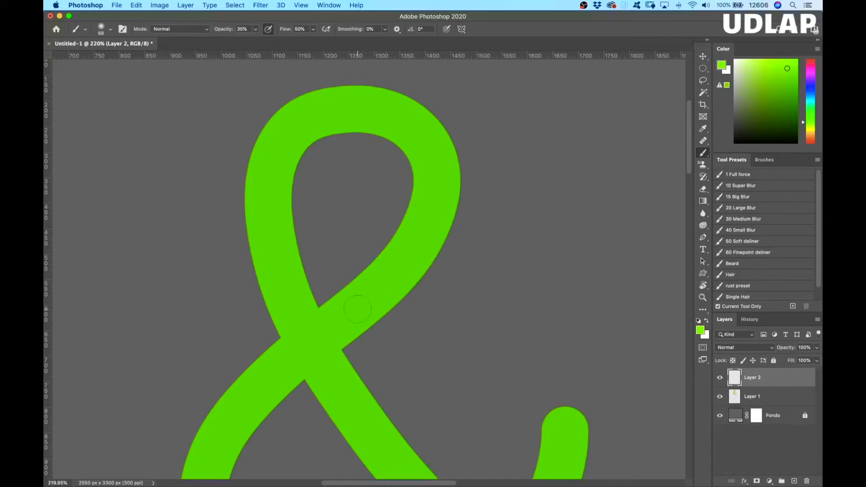
pyautogui.moveTo(433, 290); pyautogui.dragTo(522, 191)
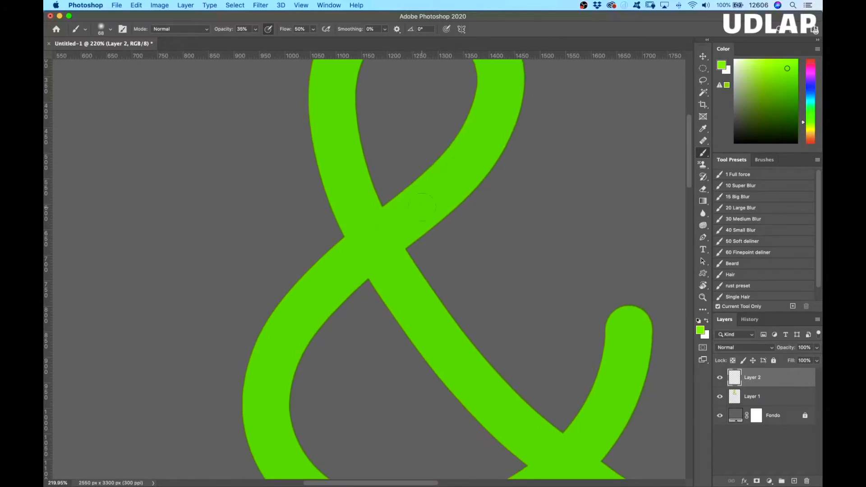
pyautogui.moveTo(452, 179); pyautogui.dragTo(366, 264)
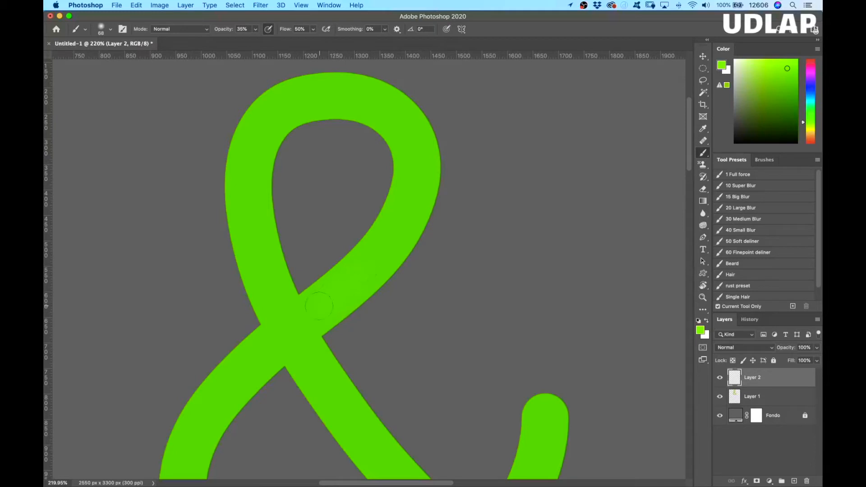
pyautogui.moveTo(364, 268); pyautogui.dragTo(377, 255)
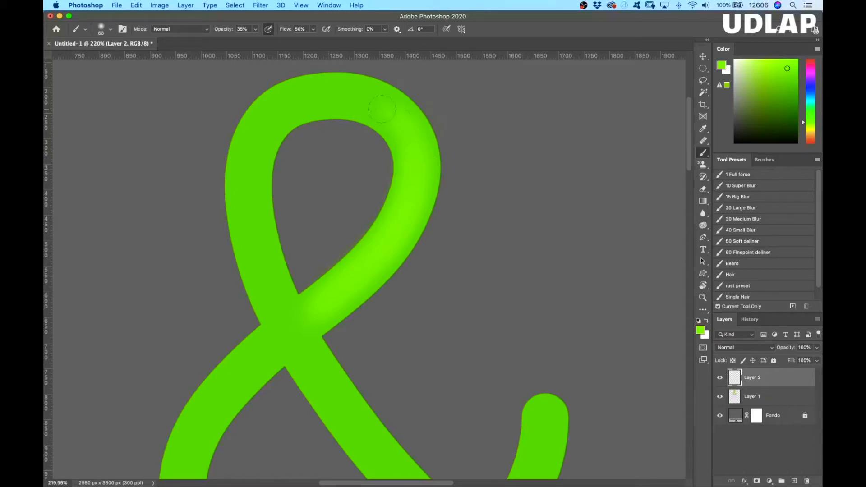
pyautogui.moveTo(408, 135); pyautogui.dragTo(403, 133)
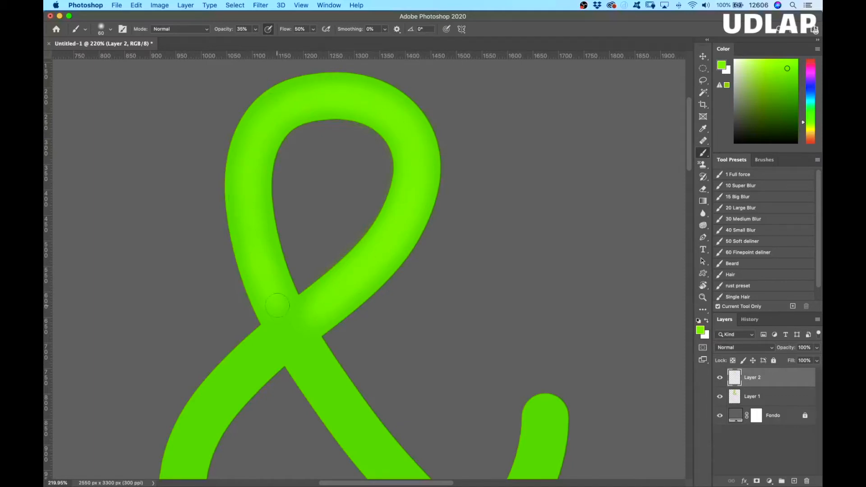
# Continue the soft light-green highlights on Layer 2 through the crossing, around the lower-left curve and along the long diagonal arm.
pyautogui.moveTo(474, 270)
pyautogui.mouseDown()
pyautogui.moveTo(491, 213)
pyautogui.moveTo(530, 153)
pyautogui.mouseUp()
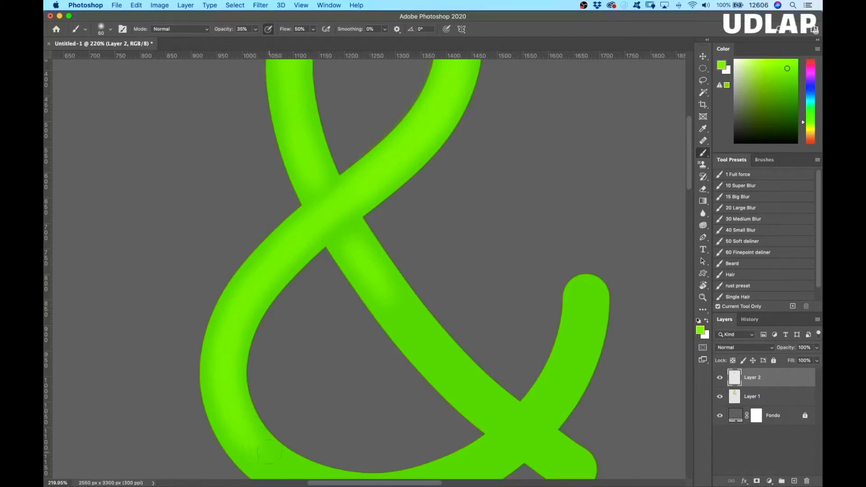
pyautogui.press('r')
pyautogui.moveTo(397, 361)
pyautogui.mouseDown()
pyautogui.moveTo(402, 286)
pyautogui.moveTo(383, 289)
pyautogui.moveTo(405, 281)
pyautogui.moveTo(415, 271)
pyautogui.moveTo(410, 264)
pyautogui.mouseUp()
pyautogui.press('b')
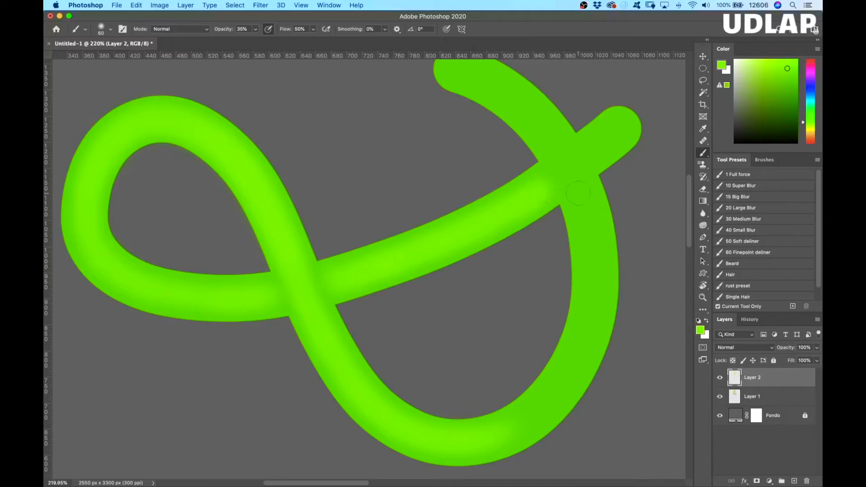
# Return the canvas rotation to 0° and bring the ampersand's lower half into view at about 135% zoom.
pyautogui.press('r')
pyautogui.moveTo(502, 294); pyautogui.dragTo(371, 395)
pyautogui.press('z')
pyautogui.press('r')
pyautogui.scroll(-5, 505, 249)
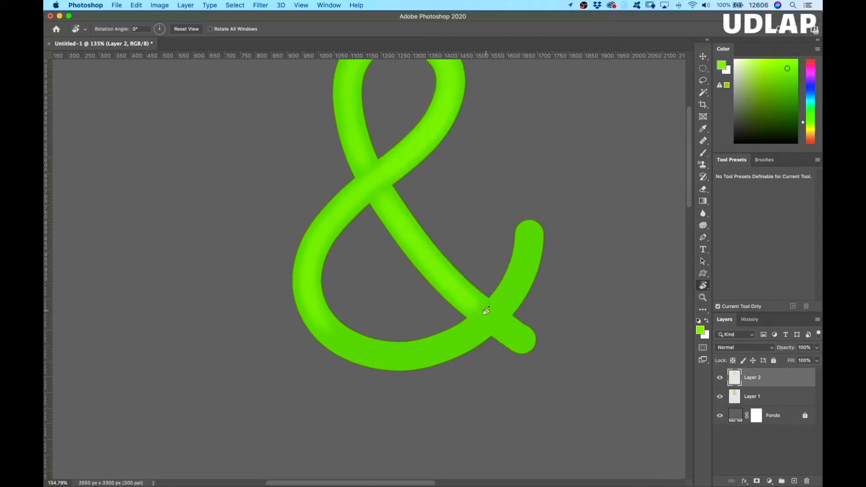
# Paint soft light-green highlights on Layer 2 along the ampersand's upturned hook and bottom curve, rotating the canvas to follow the stroke.
pyautogui.press('b')
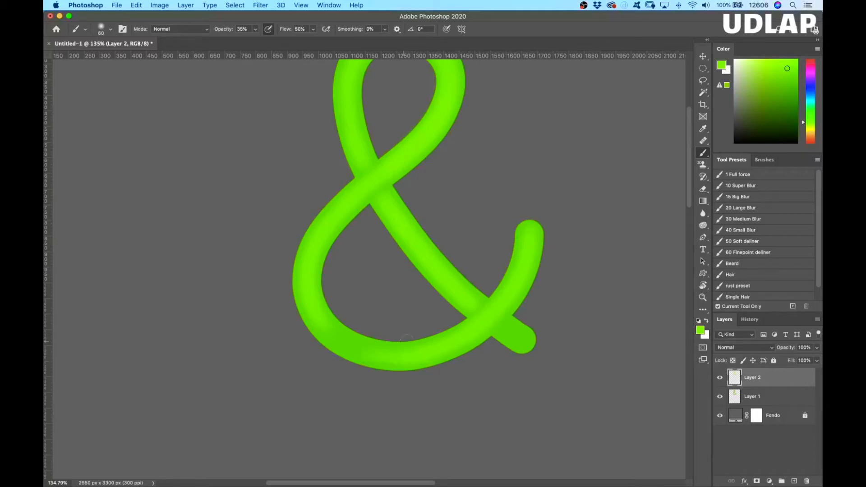
pyautogui.press('r')
pyautogui.moveTo(499, 236)
pyautogui.mouseDown()
pyautogui.moveTo(522, 290)
pyautogui.moveTo(469, 394)
pyautogui.moveTo(429, 420)
pyautogui.mouseUp()
pyautogui.press('b')
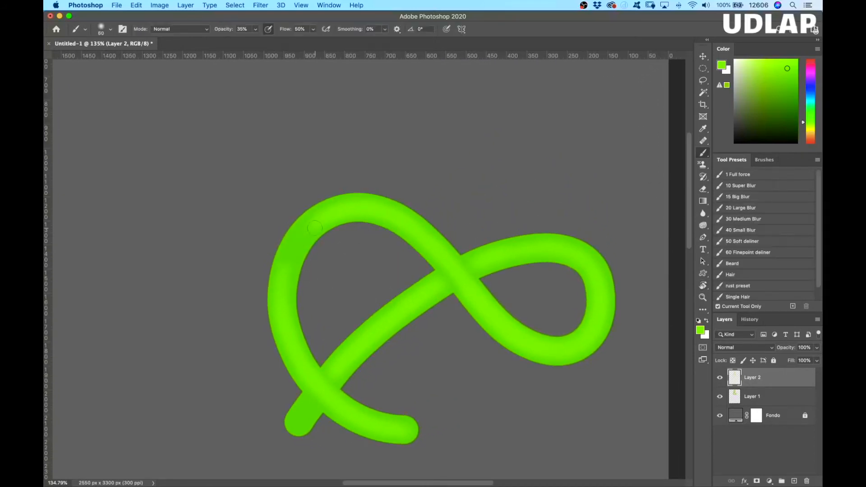
# Fill the highlight gap in the ampersand's lower-left curve on Layer 2 and highlight its short tail end beyond the crossing.
pyautogui.press('super+minus')
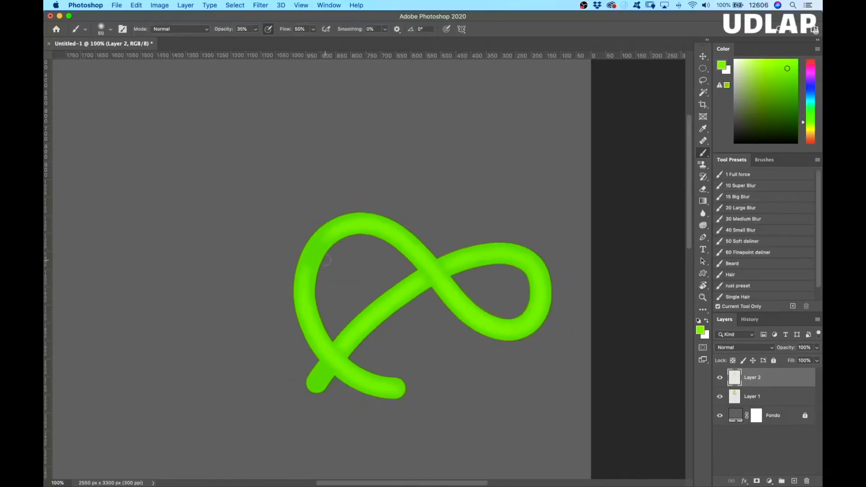
pyautogui.press('z')
pyautogui.moveTo(354, 265)
pyautogui.mouseDown()
pyautogui.moveTo(390, 259)
pyautogui.moveTo(372, 261)
pyautogui.mouseUp()
pyautogui.press('b')
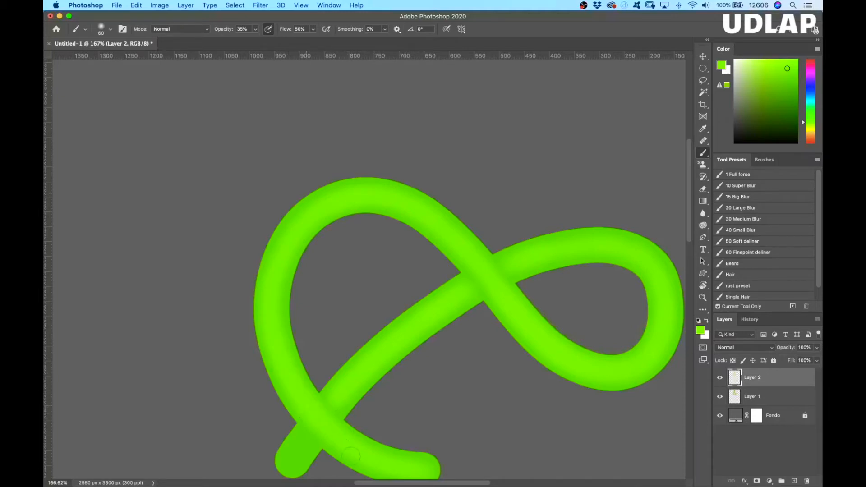
pyautogui.scroll(-5, 425, 383)
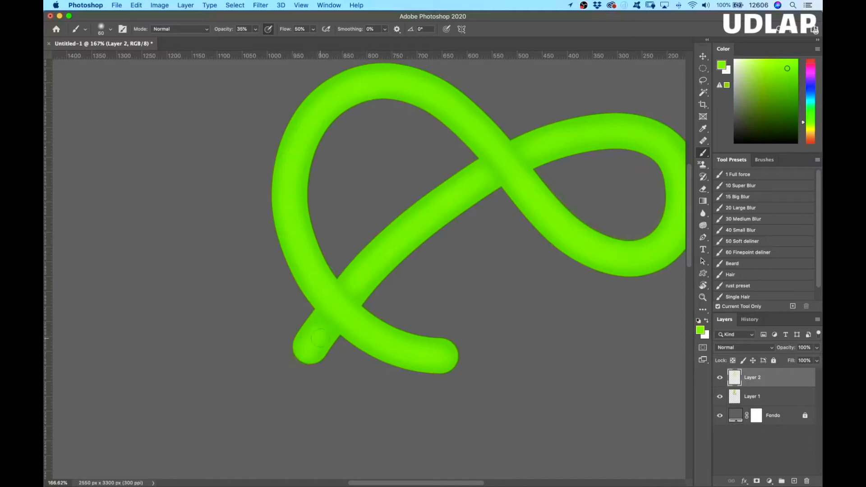
pyautogui.moveTo(304, 359); pyautogui.dragTo(301, 375)
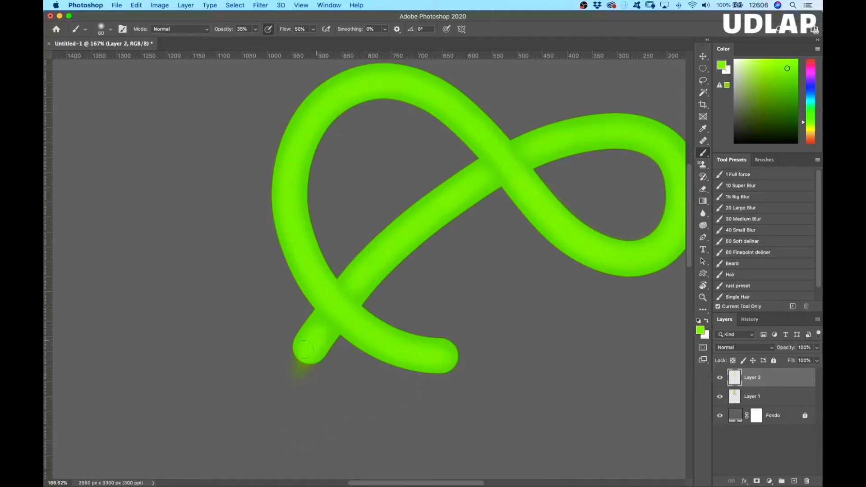
# Return the canvas rotation to 0° and examine the whole highlighted ampersand at about 144% zoom.
pyautogui.press('r')
pyautogui.moveTo(501, 312); pyautogui.dragTo(522, 240)
pyautogui.press('z')
pyautogui.press('r')
pyautogui.moveTo(550, 187); pyautogui.dragTo(545, 267)
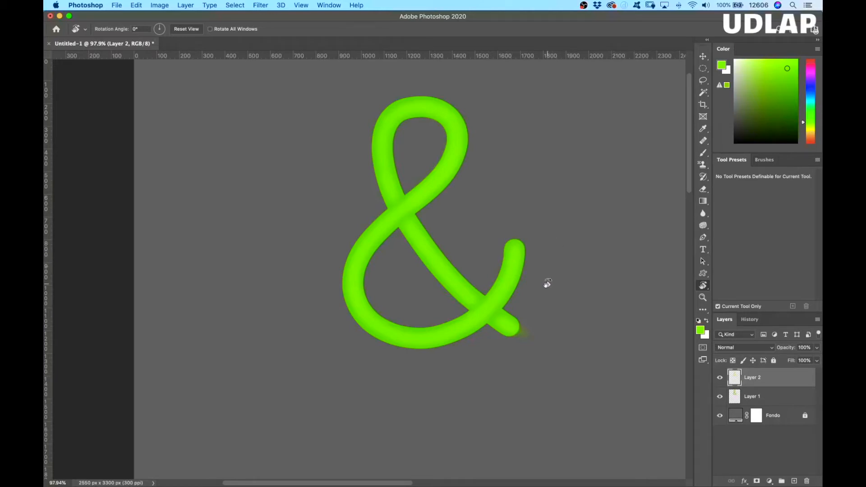
pyautogui.press('b')
pyautogui.press('z')
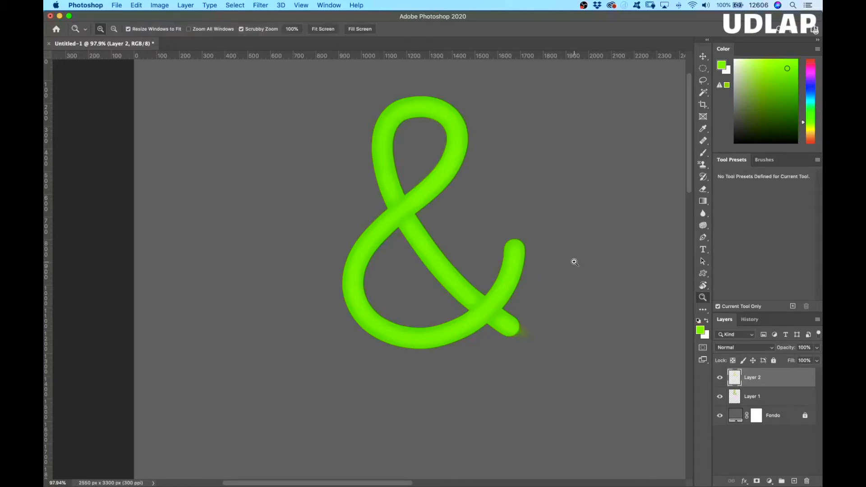
pyautogui.moveTo(569, 255)
pyautogui.mouseDown()
pyautogui.moveTo(590, 261)
pyautogui.moveTo(583, 257)
pyautogui.moveTo(614, 314)
pyautogui.moveTo(611, 302)
pyautogui.mouseUp()
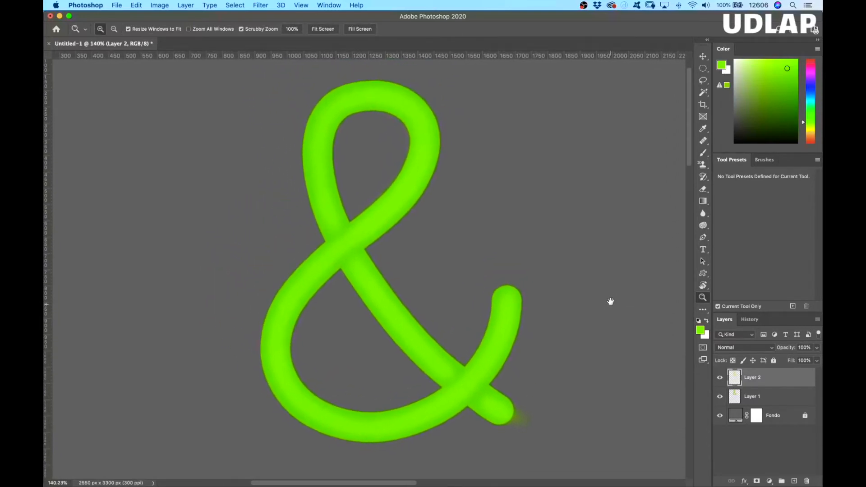
pyautogui.moveTo(562, 234); pyautogui.dragTo(604, 243)
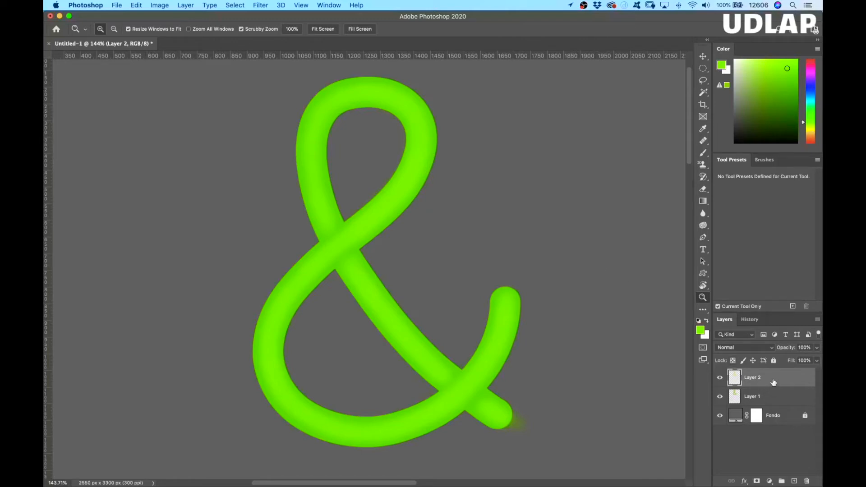
# Add a new layer above Layer 2, and rename Layer 1 as base, Layer 2 as luces and the new layer as contraste.
pyautogui.click(794, 481)
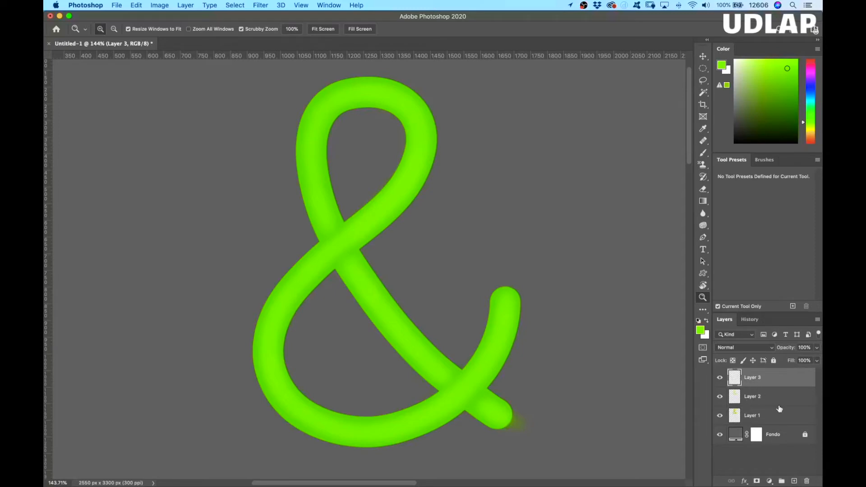
pyautogui.doubleClick(751, 415)
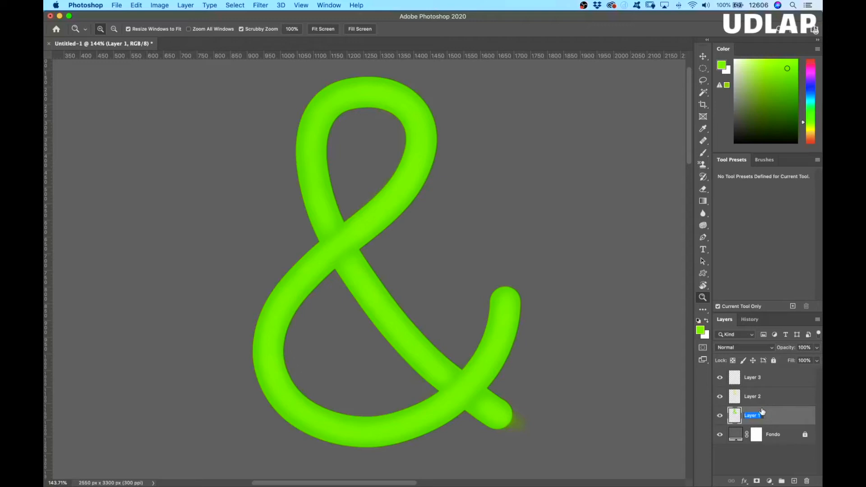
pyautogui.write('base')
pyautogui.doubleClick(752, 398)
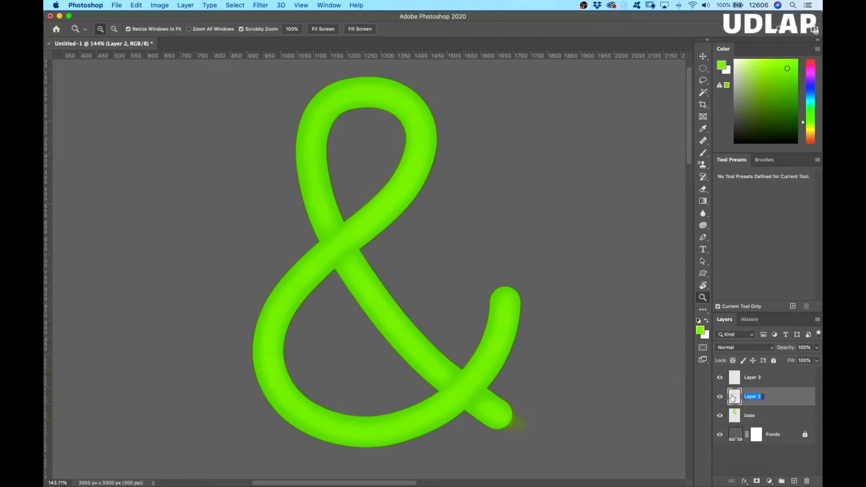
pyautogui.write('luces')
pyautogui.press('Return')
pyautogui.doubleClick(753, 378)
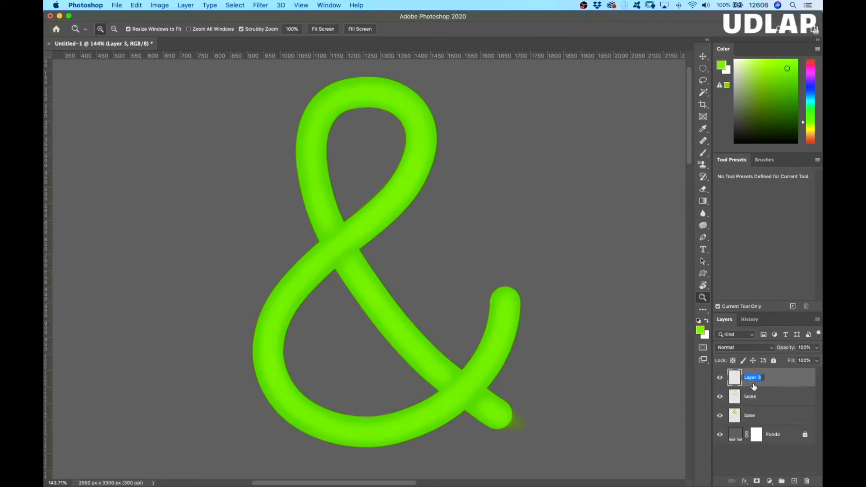
pyautogui.write('contraste')
pyautogui.click(736, 382)
# Reset the foreground and background colors to default black and white and swap them back and forth.
pyautogui.moveTo(759, 118); pyautogui.dragTo(734, 53)
pyautogui.press('d')
pyautogui.press('x')
pyautogui.press('x')
pyautogui.press('x')
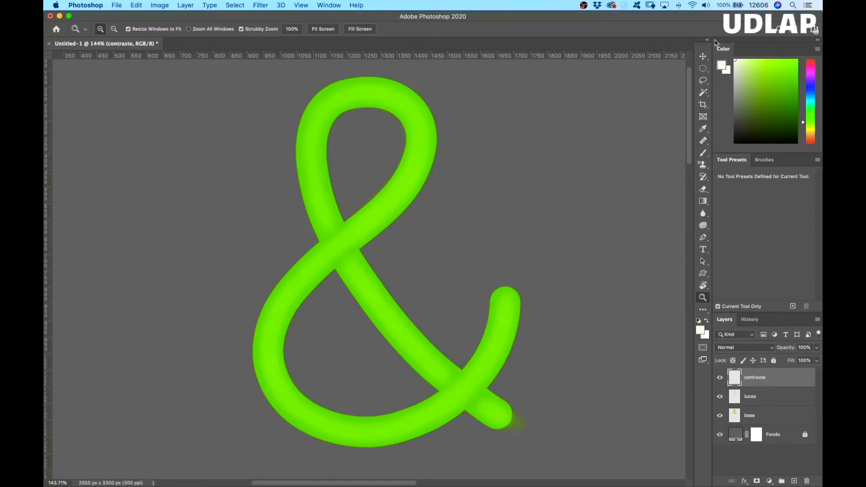
pyautogui.press('x')
pyautogui.press('x')
pyautogui.press('x')
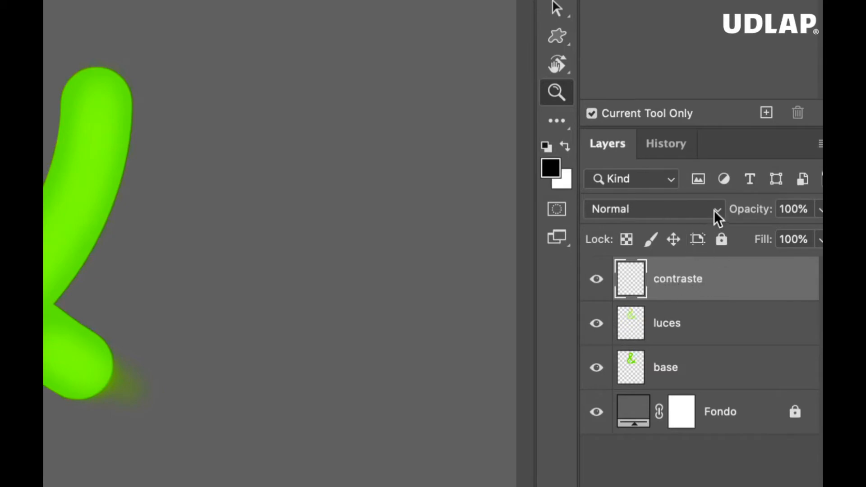
# Set the contraste layer's blend mode to Overlay and pick white as the foreground color.
pyautogui.click(713, 208)
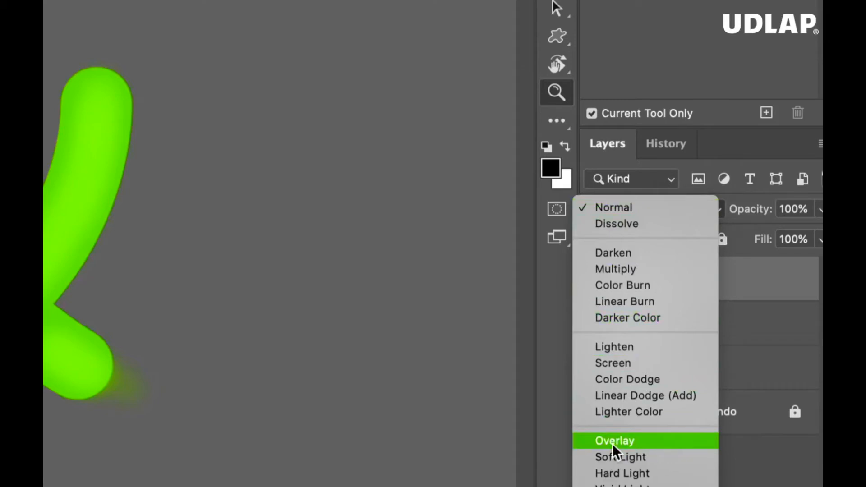
pyautogui.click(652, 442)
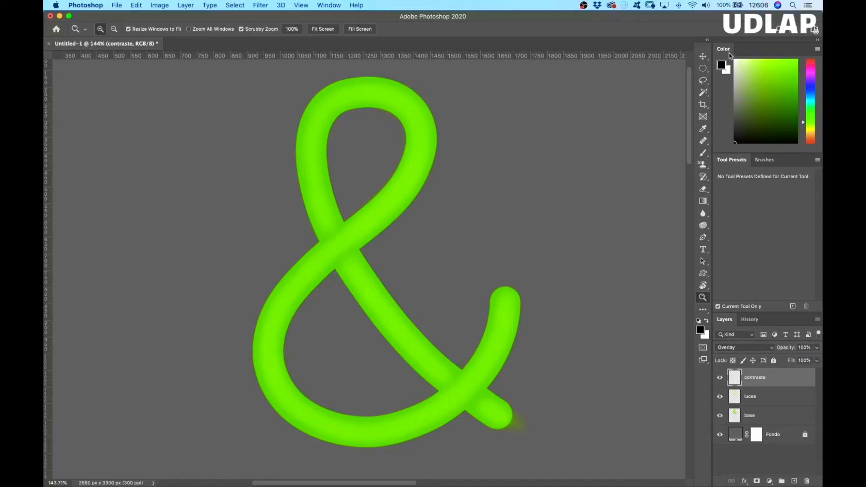
pyautogui.click(735, 60)
pyautogui.press('d')
pyautogui.click(735, 60)
# Using the 20 Large Blur brush preset, paint soft white highlights on contraste along the ampersand's upper loop, lower-left curve and diagonal arm.
pyautogui.press('b')
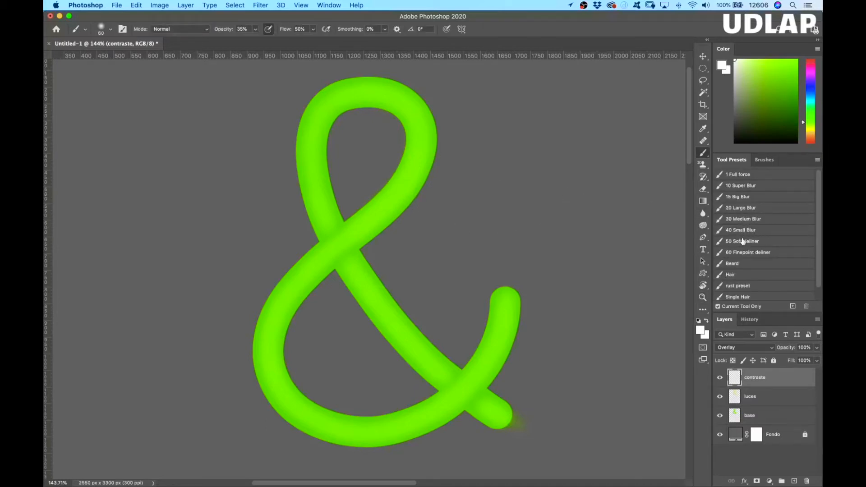
pyautogui.click(746, 208)
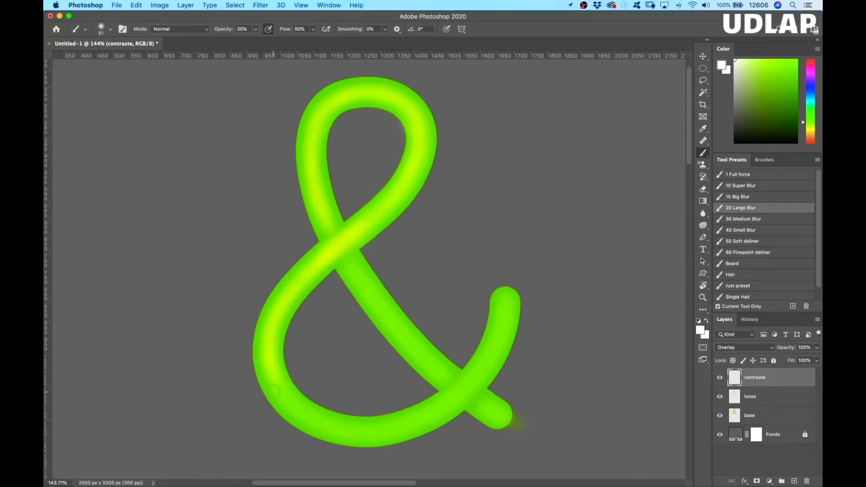
pyautogui.press('r')
pyautogui.moveTo(476, 231)
pyautogui.mouseDown()
pyautogui.moveTo(387, 103)
pyautogui.moveTo(311, 94)
pyautogui.mouseUp()
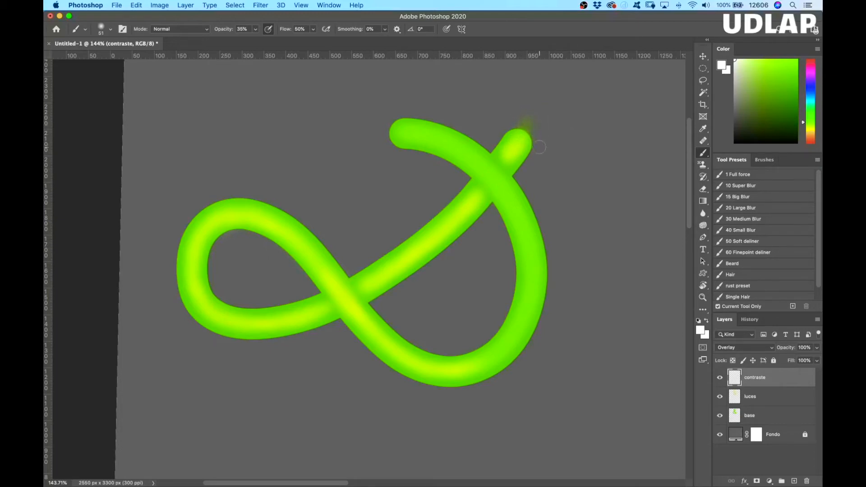
# Erase the soft paint spilling past the ampersand's short tail end on the luces layer with a 45 px eraser.
pyautogui.press('z')
pyautogui.moveTo(541, 131); pyautogui.dragTo(570, 138)
pyautogui.press('e')
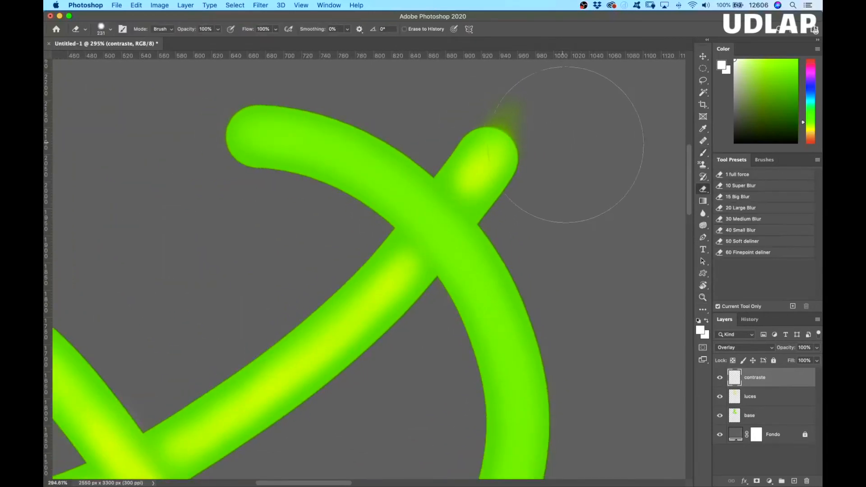
pyautogui.moveTo(608, 170); pyautogui.dragTo(478, 149)
pyautogui.click(761, 398)
pyautogui.moveTo(475, 99)
pyautogui.mouseDown()
pyautogui.moveTo(505, 108)
pyautogui.moveTo(527, 129)
pyautogui.mouseUp()
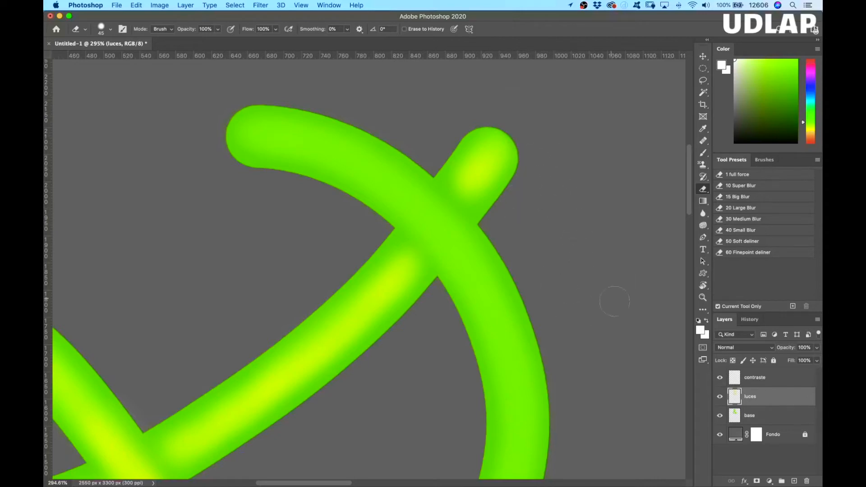
# Paint soft white highlights on the contraste layer over the ampersand's short tail end and along its hook through the crossing.
pyautogui.click(765, 378)
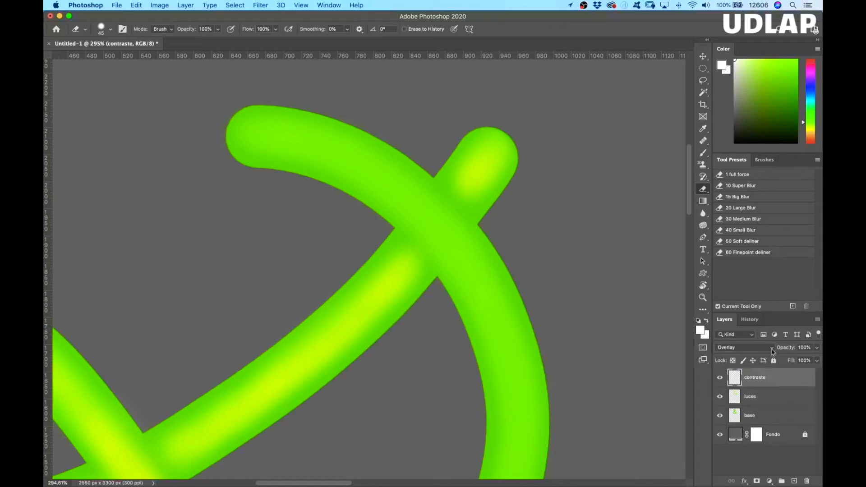
pyautogui.press('b')
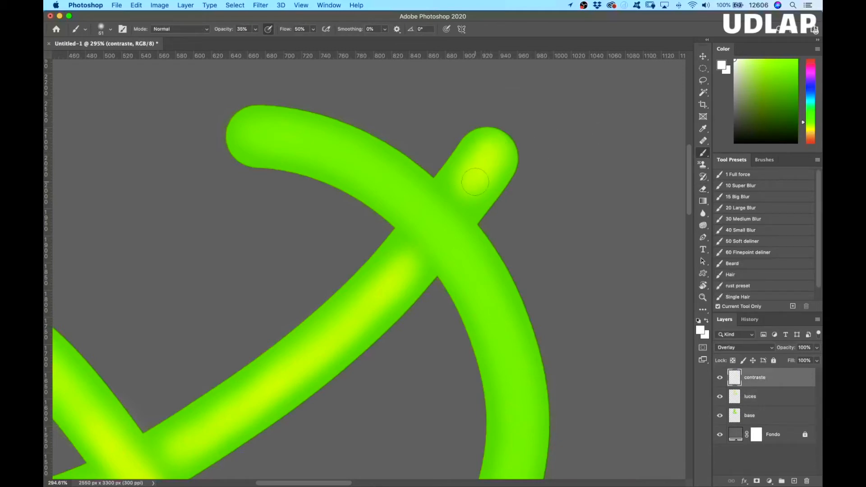
pyautogui.moveTo(460, 197); pyautogui.dragTo(464, 183)
pyautogui.press('r')
pyautogui.moveTo(563, 282); pyautogui.dragTo(315, 154)
pyautogui.press('b')
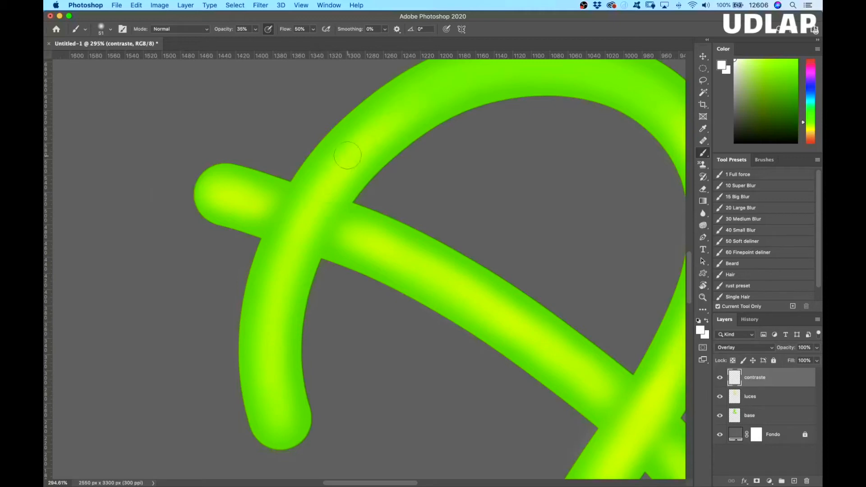
# Continue the soft white highlights on contraste around the ampersand's bottom curve until they meet the lower-left highlight.
pyautogui.press('space')
pyautogui.moveTo(498, 183)
pyautogui.mouseDown()
pyautogui.moveTo(402, 247)
pyautogui.moveTo(387, 297)
pyautogui.moveTo(443, 292)
pyautogui.moveTo(442, 268)
pyautogui.moveTo(441, 278)
pyautogui.mouseUp()
pyautogui.press('r')
pyautogui.press('b')
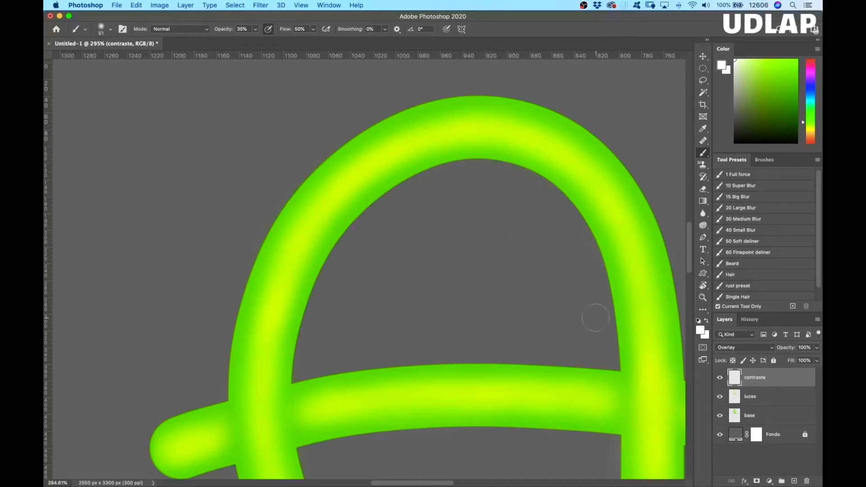
# Return the canvas rotation to 0° and review the whole ampersand's highlights at about 140% zoom.
pyautogui.press('r')
pyautogui.moveTo(502, 286)
pyautogui.mouseDown()
pyautogui.moveTo(448, 228)
pyautogui.moveTo(334, 198)
pyautogui.mouseUp()
pyautogui.press('z')
pyautogui.moveTo(406, 228); pyautogui.dragTo(346, 228)
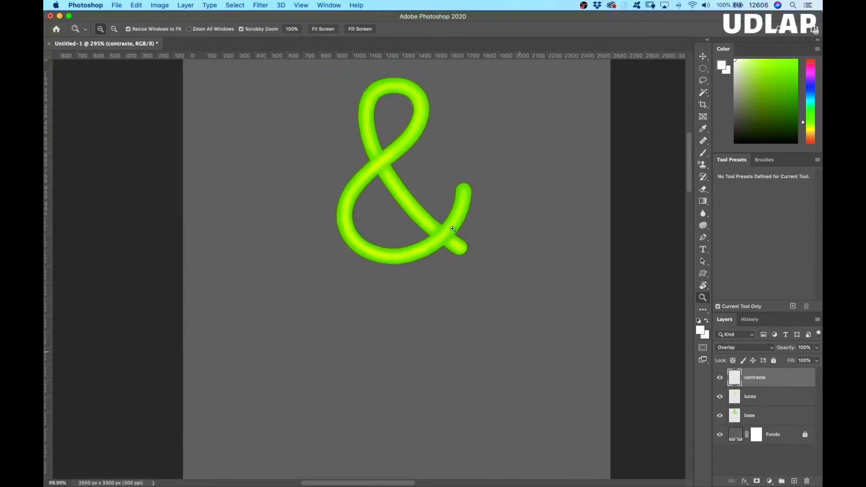
pyautogui.press('space')
pyautogui.moveTo(520, 210)
pyautogui.mouseDown()
pyautogui.moveTo(539, 301)
pyautogui.moveTo(533, 272)
pyautogui.moveTo(508, 239)
pyautogui.mouseUp()
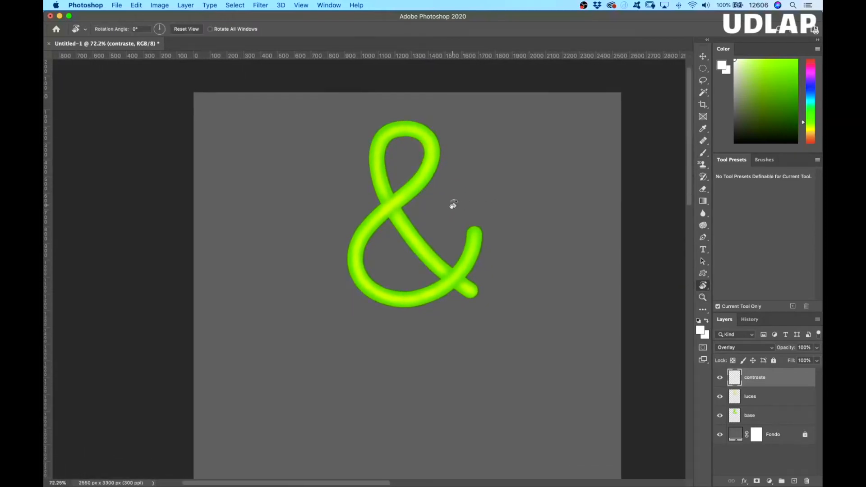
pyautogui.press('b')
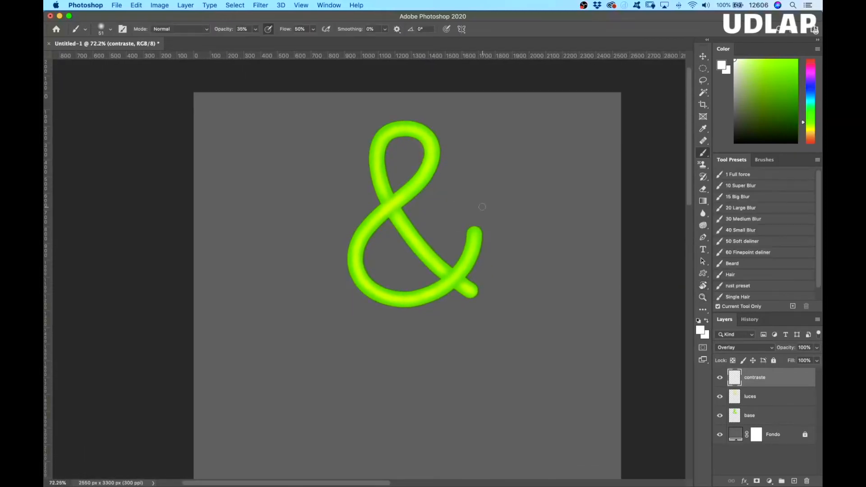
pyautogui.press('x')
pyautogui.press('z')
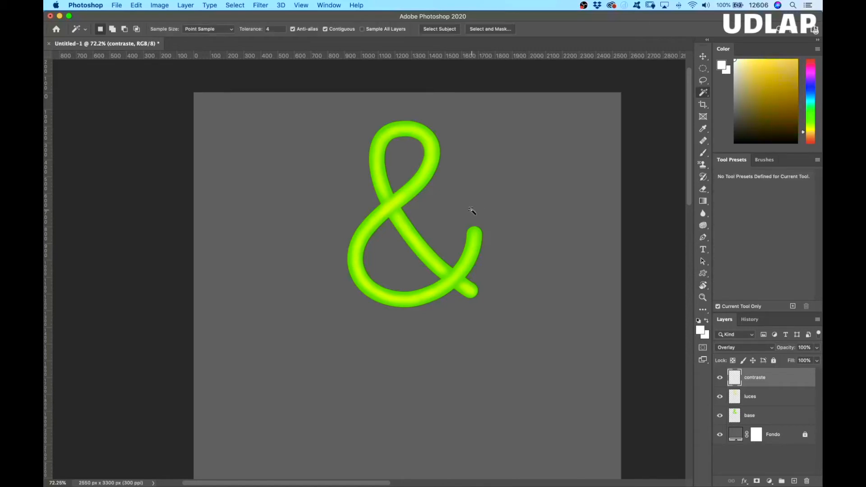
pyautogui.press('x')
pyautogui.moveTo(448, 215); pyautogui.dragTo(474, 212)
pyautogui.press('space')
pyautogui.moveTo(525, 175); pyautogui.dragTo(545, 228)
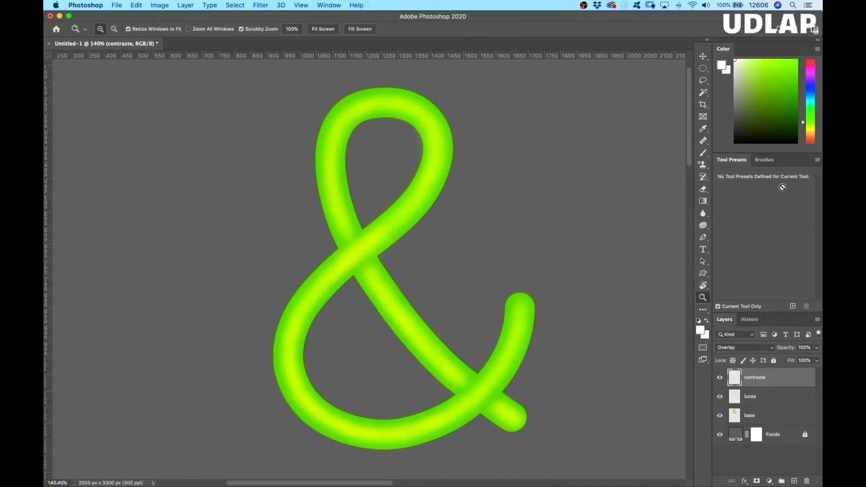
# Set the foreground color to default black and paint a soft shadow around the inner edge of the ampersand's upper loop on contraste.
pyautogui.press('d')
pyautogui.press('b')
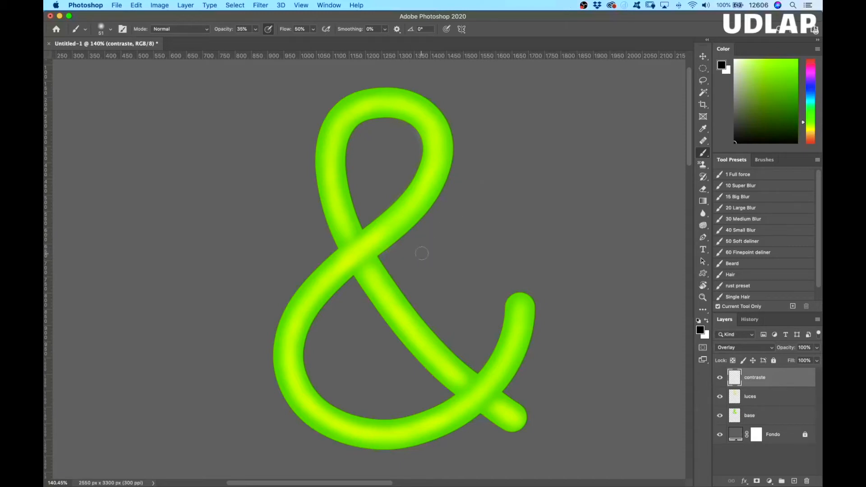
pyautogui.press('z')
pyautogui.moveTo(464, 238); pyautogui.dragTo(480, 239)
pyautogui.press('b')
pyautogui.scroll(5, 447, 293)
pyautogui.hscroll(3, 446, 293)
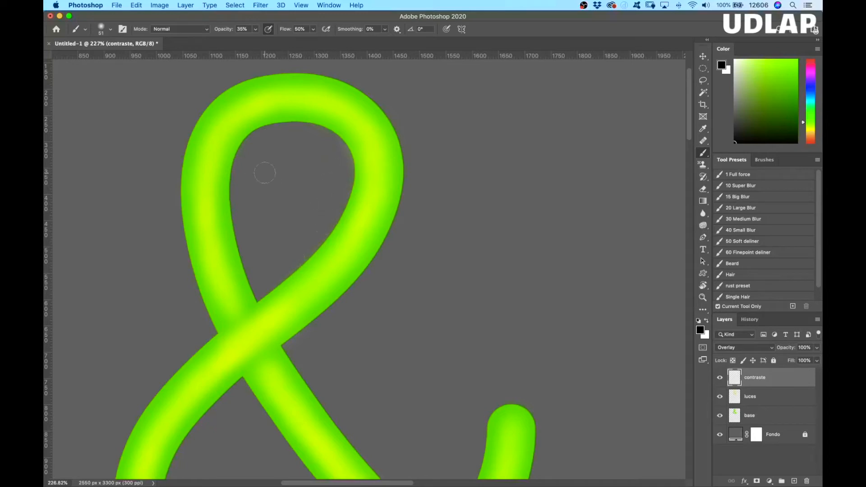
pyautogui.moveTo(255, 142)
pyautogui.mouseDown()
pyautogui.moveTo(275, 133)
pyautogui.moveTo(260, 137)
pyautogui.moveTo(266, 129)
pyautogui.moveTo(303, 138)
pyautogui.moveTo(284, 128)
pyautogui.moveTo(302, 144)
pyautogui.moveTo(301, 128)
pyautogui.moveTo(318, 149)
pyautogui.moveTo(320, 132)
pyautogui.moveTo(351, 173)
pyautogui.moveTo(332, 136)
pyautogui.moveTo(343, 187)
pyautogui.moveTo(342, 152)
pyautogui.moveTo(338, 206)
pyautogui.moveTo(349, 165)
pyautogui.moveTo(313, 236)
pyautogui.moveTo(353, 184)
pyautogui.moveTo(311, 241)
pyautogui.moveTo(347, 202)
pyautogui.moveTo(343, 223)
pyautogui.moveTo(349, 190)
pyautogui.moveTo(312, 251)
pyautogui.moveTo(259, 293)
pyautogui.moveTo(298, 264)
pyautogui.moveTo(354, 184)
pyautogui.moveTo(355, 199)
pyautogui.moveTo(347, 146)
pyautogui.moveTo(336, 139)
pyautogui.moveTo(329, 152)
pyautogui.moveTo(301, 136)
pyautogui.moveTo(320, 133)
pyautogui.moveTo(299, 125)
pyautogui.moveTo(274, 129)
pyautogui.moveTo(256, 153)
pyautogui.moveTo(250, 140)
pyautogui.moveTo(257, 150)
pyautogui.moveTo(234, 190)
pyautogui.moveTo(243, 156)
pyautogui.moveTo(241, 238)
pyautogui.moveTo(248, 232)
pyautogui.moveTo(237, 192)
pyautogui.moveTo(256, 295)
pyautogui.moveTo(241, 251)
pyautogui.moveTo(253, 138)
pyautogui.moveTo(300, 128)
pyautogui.moveTo(322, 132)
pyautogui.moveTo(345, 174)
pyautogui.moveTo(343, 157)
pyautogui.moveTo(318, 228)
pyautogui.moveTo(294, 253)
pyautogui.moveTo(300, 262)
pyautogui.moveTo(261, 293)
pyautogui.mouseUp()
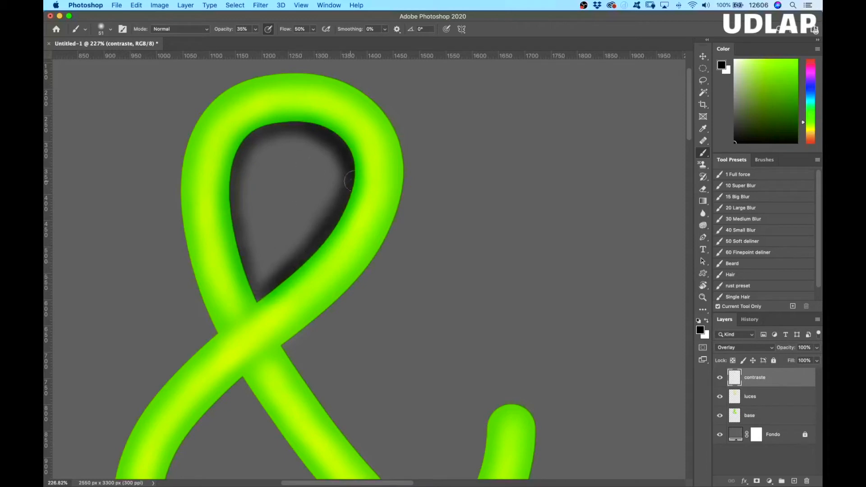
# Paint a soft black shadow around the outer edge of the ampersand's upper loop on the contraste layer.
pyautogui.moveTo(291, 347)
pyautogui.mouseDown()
pyautogui.moveTo(369, 276)
pyautogui.moveTo(316, 325)
pyautogui.moveTo(398, 233)
pyautogui.moveTo(371, 270)
pyautogui.moveTo(404, 217)
pyautogui.moveTo(368, 269)
pyautogui.moveTo(410, 186)
pyautogui.moveTo(390, 184)
pyautogui.moveTo(403, 219)
pyautogui.moveTo(420, 163)
pyautogui.moveTo(403, 220)
pyautogui.moveTo(410, 151)
pyautogui.moveTo(397, 218)
pyautogui.moveTo(388, 234)
pyautogui.moveTo(403, 199)
pyautogui.moveTo(348, 300)
pyautogui.moveTo(397, 225)
pyautogui.moveTo(328, 313)
pyautogui.moveTo(298, 341)
pyautogui.mouseUp()
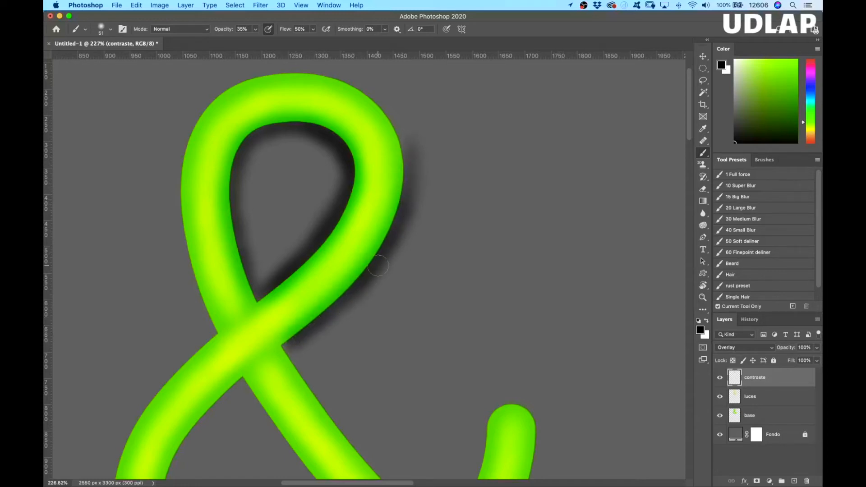
pyautogui.moveTo(407, 134)
pyautogui.mouseDown()
pyautogui.moveTo(406, 226)
pyautogui.moveTo(412, 129)
pyautogui.moveTo(398, 129)
pyautogui.moveTo(404, 143)
pyautogui.moveTo(397, 117)
pyautogui.moveTo(406, 144)
pyautogui.moveTo(369, 85)
pyautogui.moveTo(404, 141)
pyautogui.moveTo(361, 86)
pyautogui.moveTo(387, 118)
pyautogui.moveTo(381, 101)
pyautogui.moveTo(313, 66)
pyautogui.moveTo(366, 92)
pyautogui.moveTo(320, 68)
pyautogui.moveTo(287, 68)
pyautogui.moveTo(348, 79)
pyautogui.moveTo(260, 71)
pyautogui.moveTo(336, 77)
pyautogui.moveTo(265, 72)
pyautogui.moveTo(310, 70)
pyautogui.moveTo(202, 103)
pyautogui.moveTo(282, 69)
pyautogui.moveTo(183, 127)
pyautogui.moveTo(173, 173)
pyautogui.moveTo(199, 123)
pyautogui.moveTo(186, 196)
pyautogui.moveTo(179, 193)
pyautogui.moveTo(186, 174)
pyautogui.moveTo(184, 262)
pyautogui.moveTo(186, 210)
pyautogui.moveTo(184, 258)
pyautogui.moveTo(182, 246)
pyautogui.moveTo(208, 330)
pyautogui.mouseUp()
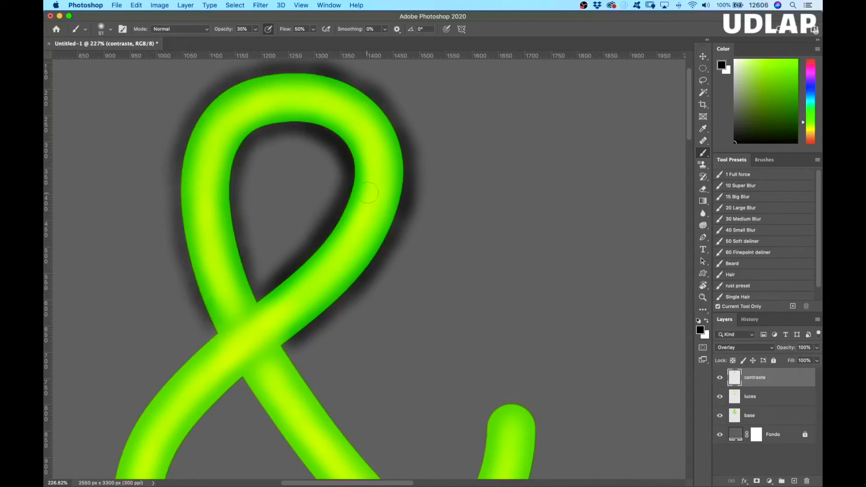
# Paint a soft black shadow along the upper-right edge of the ampersand's diagonal stroke, from the upper crossing to the hook crossing.
pyautogui.moveTo(449, 269); pyautogui.dragTo(453, 192)
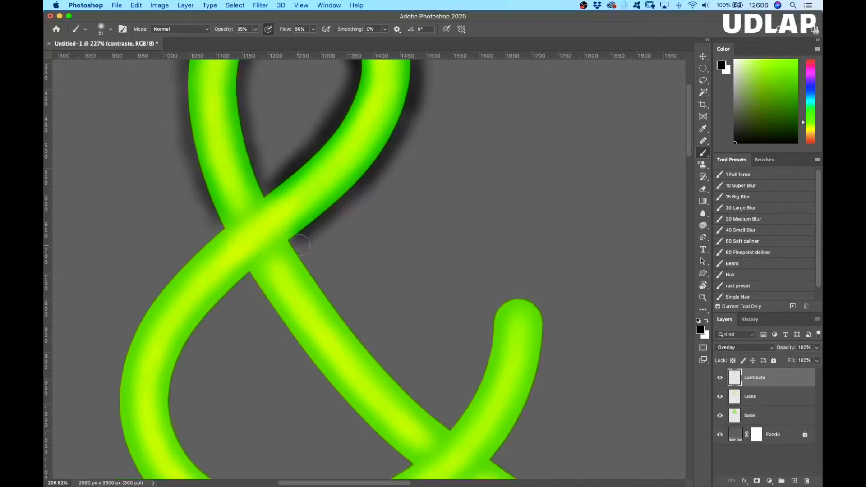
pyautogui.press('r')
pyautogui.moveTo(421, 266); pyautogui.dragTo(376, 137)
pyautogui.press('b')
pyautogui.moveTo(357, 344); pyautogui.dragTo(457, 261)
pyautogui.moveTo(374, 330); pyautogui.dragTo(460, 244)
pyautogui.moveTo(425, 276)
pyautogui.mouseDown()
pyautogui.moveTo(474, 223)
pyautogui.moveTo(436, 247)
pyautogui.moveTo(421, 278)
pyautogui.moveTo(520, 172)
pyautogui.moveTo(497, 210)
pyautogui.moveTo(521, 154)
pyautogui.mouseUp()
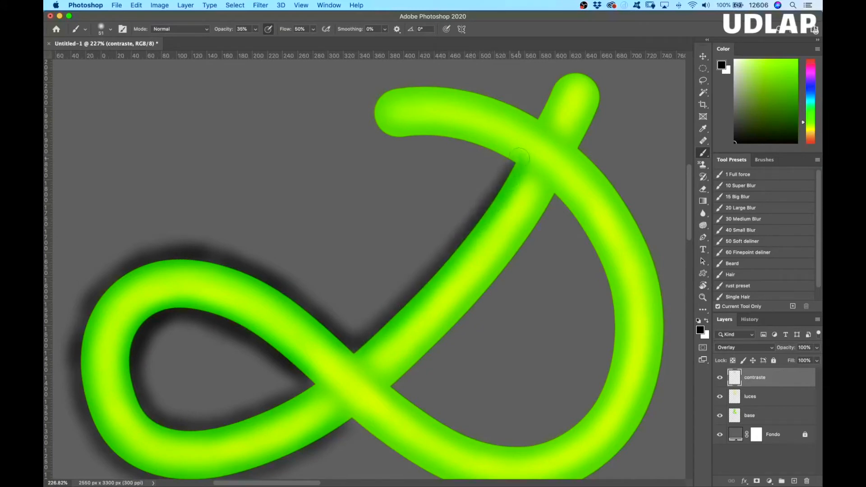
pyautogui.press('r')
pyautogui.moveTo(391, 224)
pyautogui.mouseDown()
pyautogui.moveTo(390, 196)
pyautogui.moveTo(431, 212)
pyautogui.mouseUp()
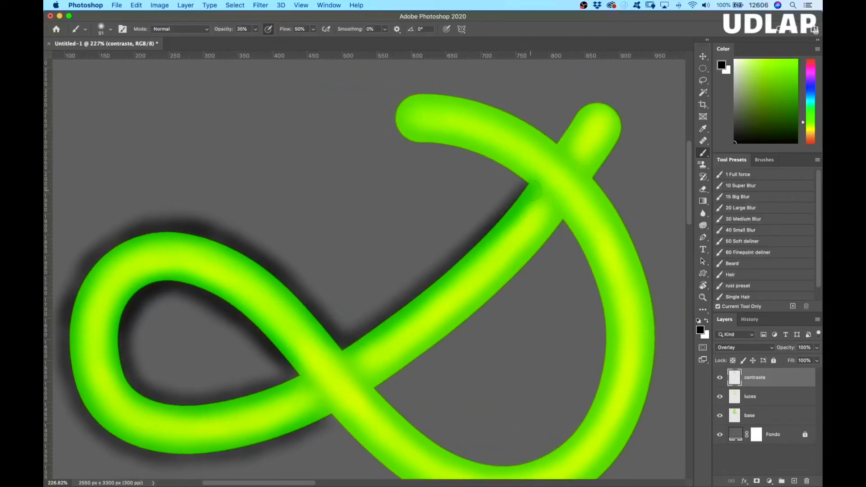
pyautogui.moveTo(405, 296); pyautogui.dragTo(370, 327)
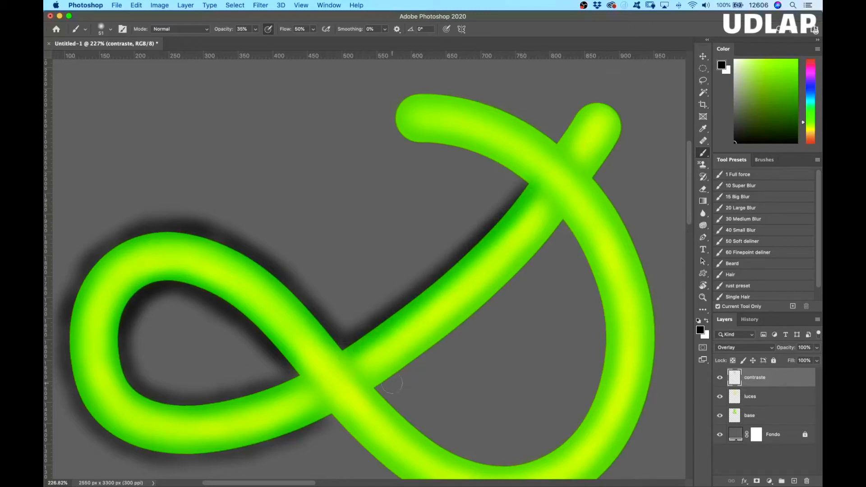
# Paint a soft black shadow along the diagonal stroke's opposite edge, the side facing the ampersand's lower bowl.
pyautogui.moveTo(386, 389); pyautogui.dragTo(468, 326)
pyautogui.moveTo(398, 363)
pyautogui.mouseDown()
pyautogui.moveTo(531, 274)
pyautogui.moveTo(442, 345)
pyautogui.moveTo(553, 239)
pyautogui.mouseUp()
pyautogui.moveTo(511, 266); pyautogui.dragTo(461, 309)
pyautogui.press('r')
pyautogui.moveTo(518, 354)
pyautogui.mouseDown()
pyautogui.moveTo(503, 244)
pyautogui.moveTo(360, 177)
pyautogui.moveTo(257, 247)
pyautogui.moveTo(257, 313)
pyautogui.moveTo(245, 315)
pyautogui.moveTo(258, 334)
pyautogui.moveTo(257, 315)
pyautogui.mouseUp()
pyautogui.press('b')
pyautogui.moveTo(406, 278)
pyautogui.mouseDown()
pyautogui.moveTo(528, 259)
pyautogui.moveTo(549, 283)
pyautogui.mouseUp()
pyautogui.rightClick(415, 212)
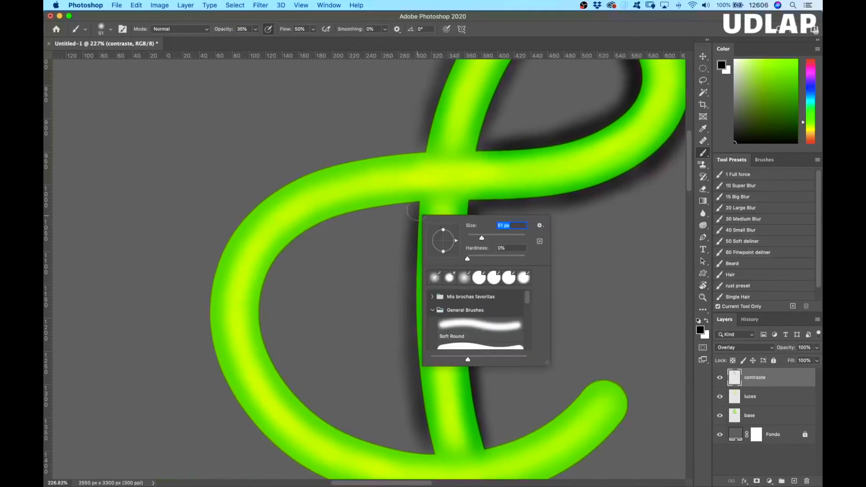
pyautogui.click(333, 273)
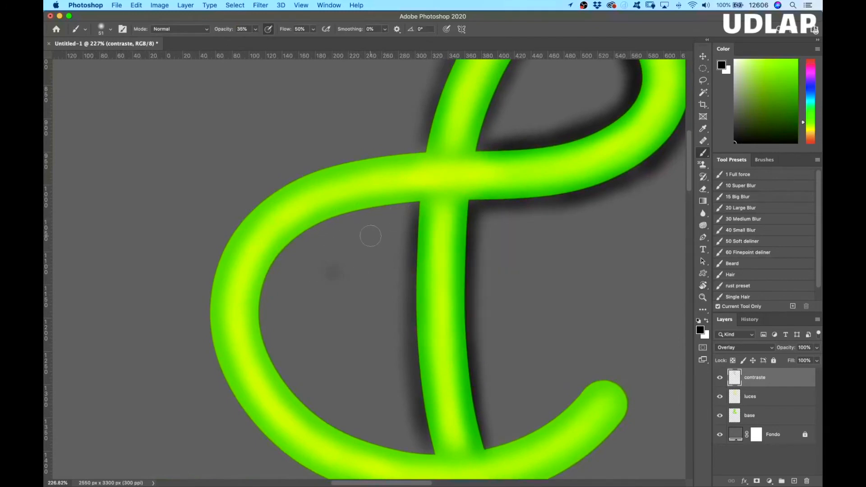
pyautogui.press('super+z')
# Paint a soft black shadow around the inner edge of the ampersand's lower bowl, from the upper crossing to the hook crossing.
pyautogui.moveTo(413, 207)
pyautogui.mouseDown()
pyautogui.moveTo(362, 213)
pyautogui.moveTo(413, 206)
pyautogui.moveTo(296, 241)
pyautogui.moveTo(371, 216)
pyautogui.moveTo(316, 233)
pyautogui.moveTo(321, 224)
pyautogui.moveTo(297, 253)
pyautogui.moveTo(298, 242)
pyautogui.moveTo(270, 310)
pyautogui.moveTo(273, 266)
pyautogui.moveTo(273, 350)
pyautogui.mouseUp()
pyautogui.moveTo(267, 263)
pyautogui.mouseDown()
pyautogui.moveTo(277, 302)
pyautogui.moveTo(273, 275)
pyautogui.moveTo(273, 342)
pyautogui.moveTo(273, 276)
pyautogui.moveTo(262, 310)
pyautogui.moveTo(290, 381)
pyautogui.mouseUp()
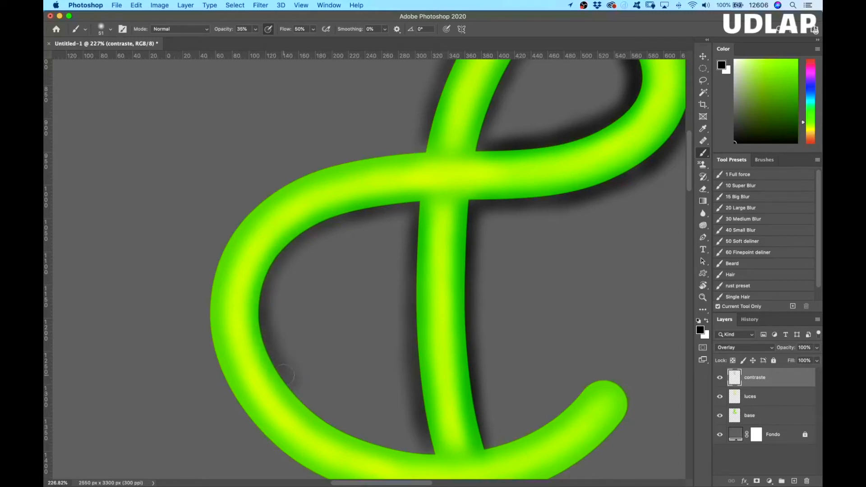
pyautogui.moveTo(279, 297)
pyautogui.mouseDown()
pyautogui.moveTo(295, 241)
pyautogui.moveTo(269, 284)
pyautogui.moveTo(333, 220)
pyautogui.moveTo(281, 264)
pyautogui.moveTo(369, 212)
pyautogui.moveTo(311, 238)
pyautogui.moveTo(354, 218)
pyautogui.mouseUp()
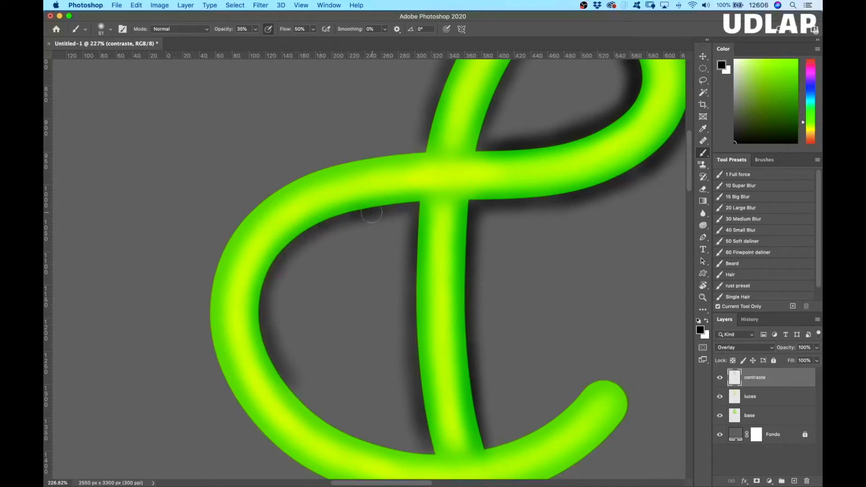
pyautogui.moveTo(290, 251)
pyautogui.mouseDown()
pyautogui.moveTo(276, 272)
pyautogui.moveTo(285, 256)
pyautogui.moveTo(279, 334)
pyautogui.moveTo(269, 292)
pyautogui.moveTo(274, 341)
pyautogui.mouseUp()
pyautogui.moveTo(302, 393)
pyautogui.mouseDown()
pyautogui.moveTo(317, 409)
pyautogui.moveTo(282, 374)
pyautogui.moveTo(339, 428)
pyautogui.mouseUp()
pyautogui.press('r')
pyautogui.moveTo(362, 343)
pyautogui.mouseDown()
pyautogui.moveTo(329, 247)
pyautogui.moveTo(281, 170)
pyautogui.mouseUp()
pyautogui.press('b')
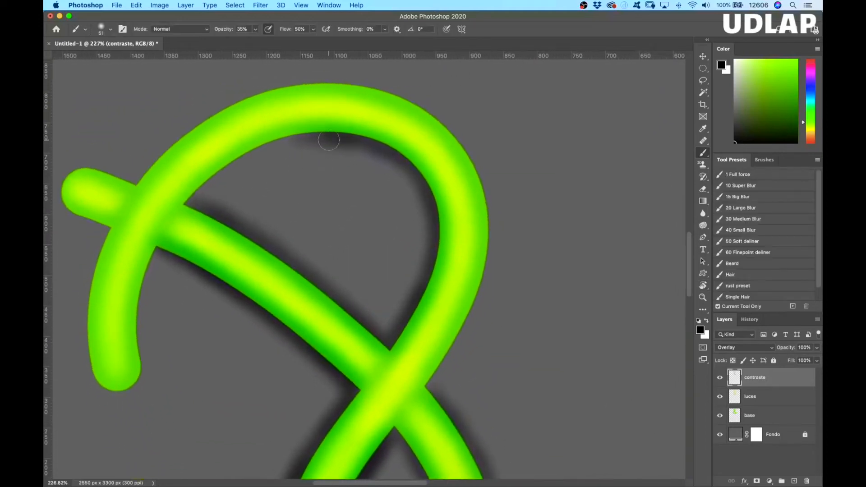
pyautogui.moveTo(299, 139)
pyautogui.mouseDown()
pyautogui.moveTo(231, 170)
pyautogui.moveTo(247, 158)
pyautogui.moveTo(192, 204)
pyautogui.moveTo(208, 181)
pyautogui.mouseUp()
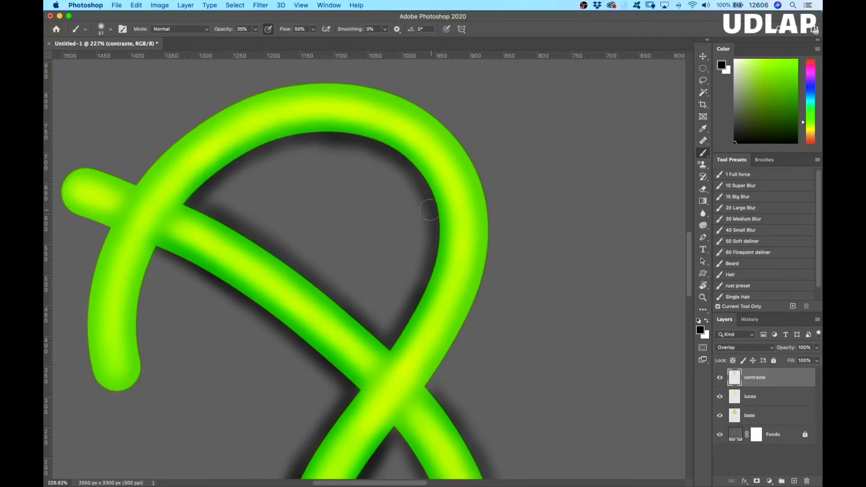
pyautogui.moveTo(443, 211); pyautogui.dragTo(433, 236)
# Paint a soft black shadow along the inner edge of the ampersand's hook and around its rounded end.
pyautogui.moveTo(155, 255); pyautogui.dragTo(140, 327)
pyautogui.moveTo(153, 253); pyautogui.dragTo(140, 316)
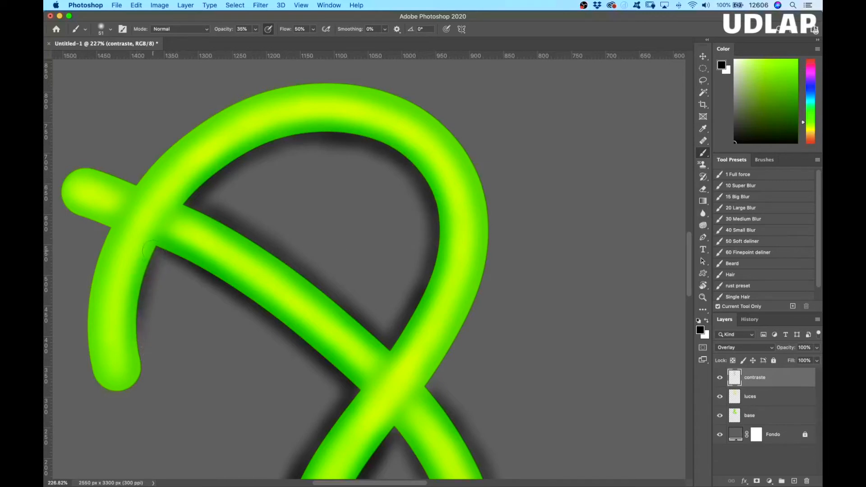
pyautogui.moveTo(141, 360)
pyautogui.mouseDown()
pyautogui.moveTo(146, 397)
pyautogui.moveTo(131, 375)
pyautogui.moveTo(115, 397)
pyautogui.moveTo(124, 378)
pyautogui.mouseUp()
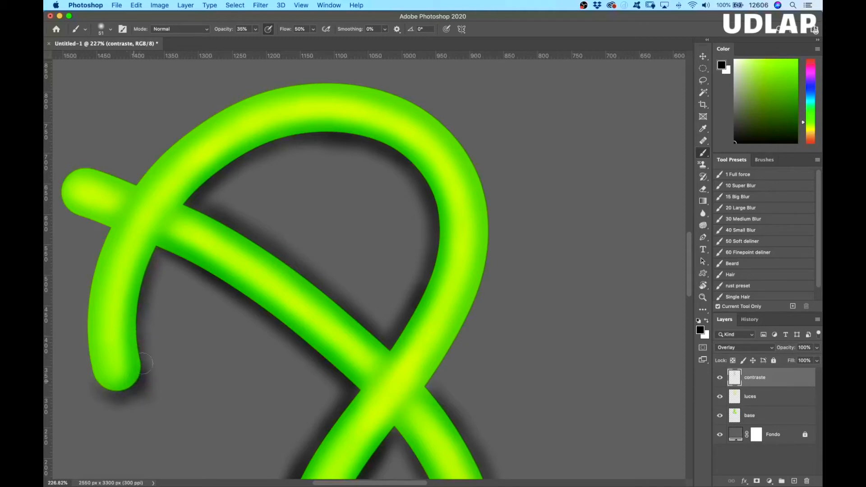
pyautogui.moveTo(144, 318); pyautogui.dragTo(160, 248)
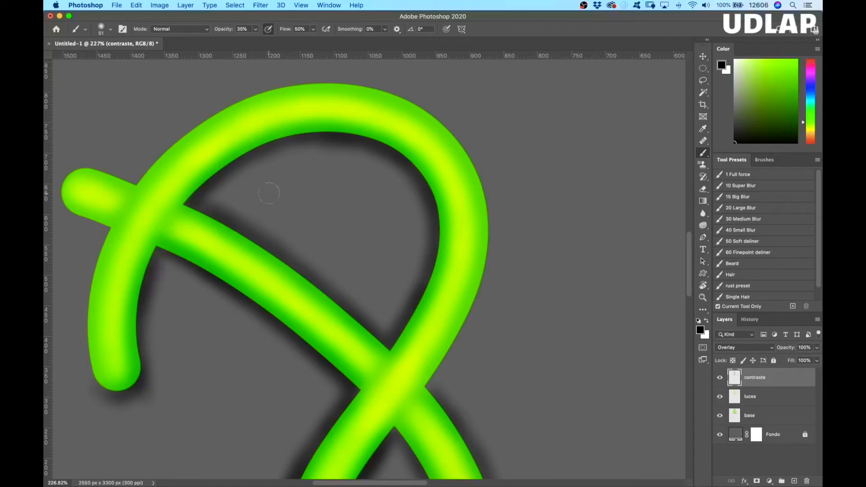
# Paint a soft black shadow along the outer edge of the lower bowl, from the upper crossing down around its left side.
pyautogui.moveTo(435, 389)
pyautogui.mouseDown()
pyautogui.moveTo(482, 299)
pyautogui.moveTo(455, 345)
pyautogui.moveTo(488, 278)
pyautogui.moveTo(447, 356)
pyautogui.moveTo(491, 220)
pyautogui.mouseUp()
pyautogui.moveTo(478, 299)
pyautogui.mouseDown()
pyautogui.moveTo(492, 219)
pyautogui.moveTo(465, 330)
pyautogui.mouseUp()
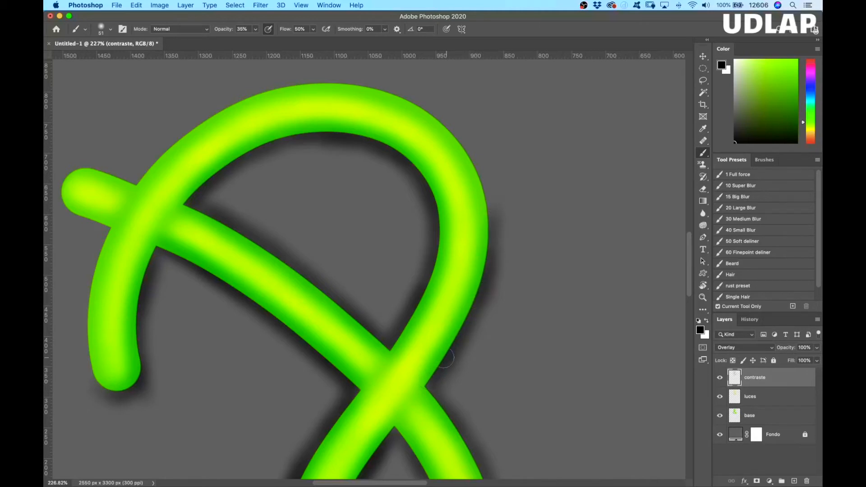
pyautogui.moveTo(490, 279)
pyautogui.mouseDown()
pyautogui.moveTo(479, 303)
pyautogui.moveTo(484, 276)
pyautogui.mouseUp()
pyautogui.press('r')
pyautogui.moveTo(562, 259); pyautogui.dragTo(262, 193)
pyautogui.press('b')
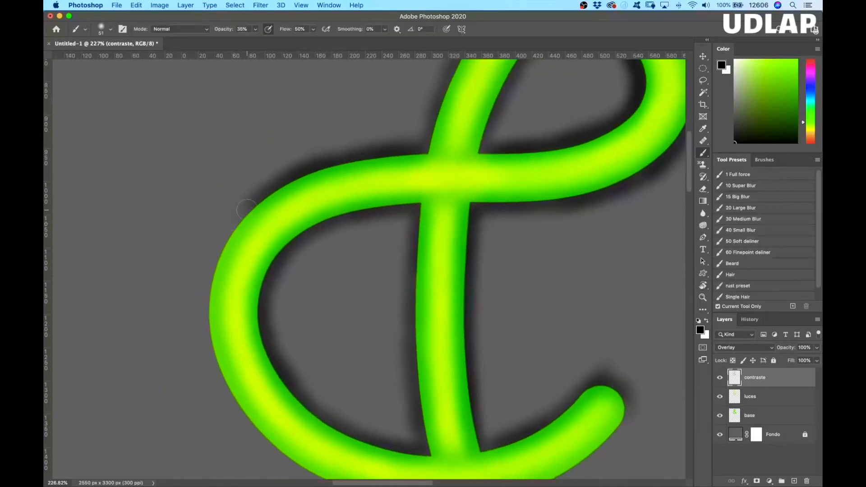
pyautogui.moveTo(248, 210)
pyautogui.mouseDown()
pyautogui.moveTo(217, 260)
pyautogui.moveTo(205, 327)
pyautogui.mouseUp()
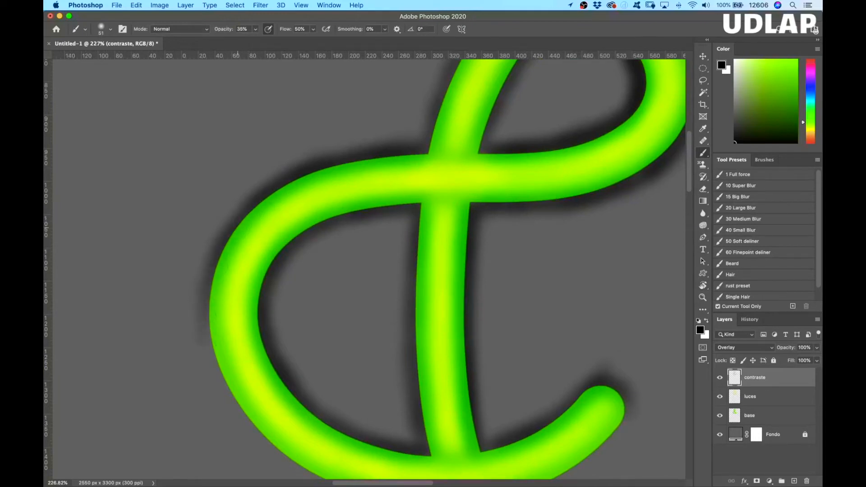
pyautogui.moveTo(219, 288)
pyautogui.mouseDown()
pyautogui.moveTo(212, 366)
pyautogui.moveTo(259, 423)
pyautogui.mouseUp()
pyautogui.moveTo(216, 353); pyautogui.dragTo(234, 391)
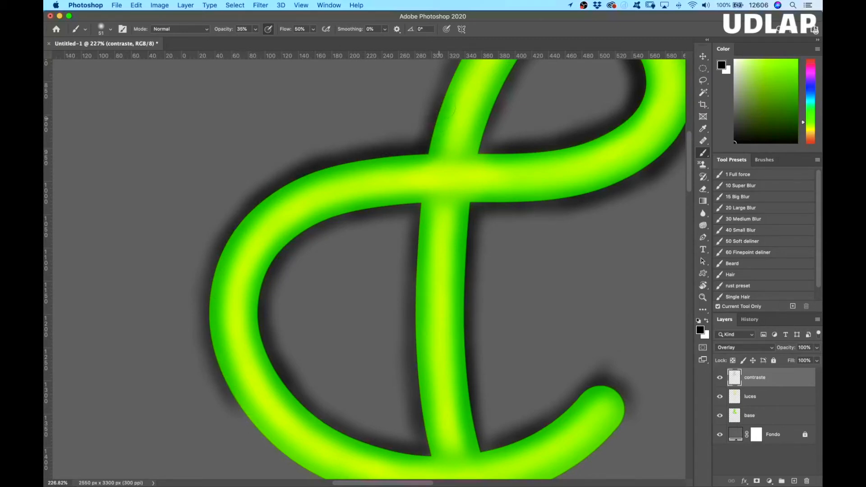
# Continue the soft black shadow under the lower bowl's outer edge until it reaches the short tail's crossing.
pyautogui.press('r')
pyautogui.moveTo(356, 307)
pyautogui.mouseDown()
pyautogui.moveTo(406, 212)
pyautogui.moveTo(333, 209)
pyautogui.moveTo(437, 251)
pyautogui.moveTo(447, 290)
pyautogui.moveTo(351, 188)
pyautogui.moveTo(296, 164)
pyautogui.mouseUp()
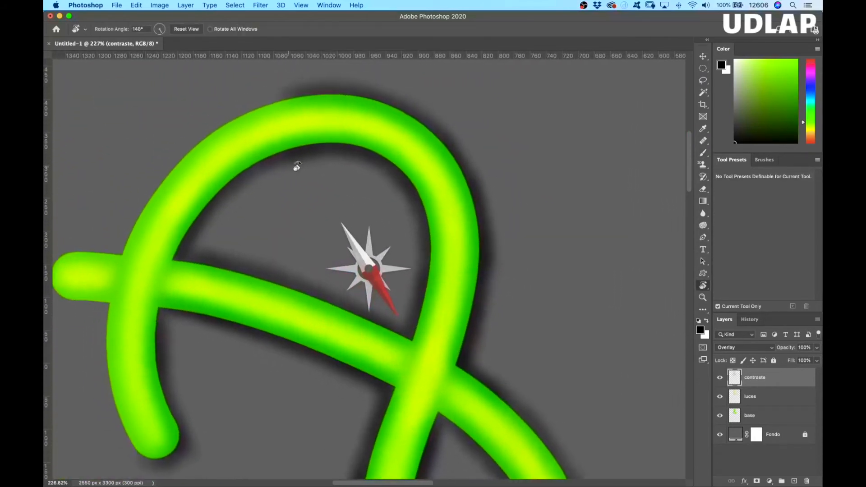
pyautogui.press('b')
pyautogui.moveTo(311, 209); pyautogui.dragTo(429, 291)
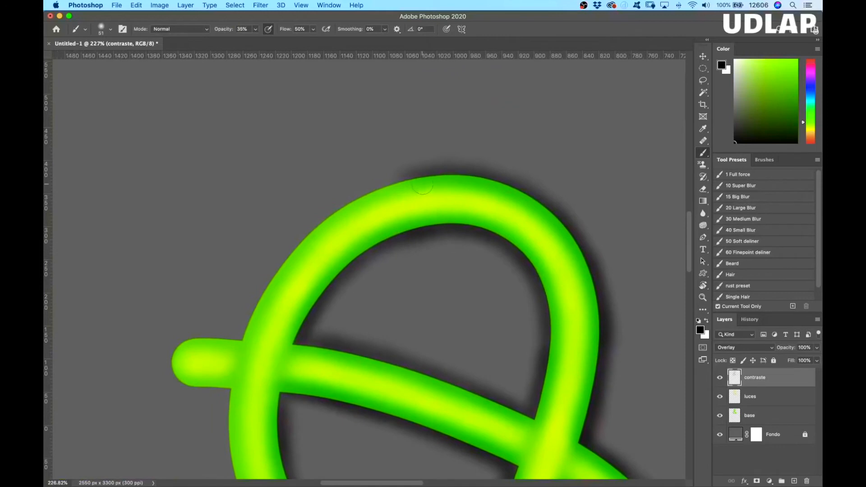
pyautogui.moveTo(404, 179)
pyautogui.mouseDown()
pyautogui.moveTo(327, 213)
pyautogui.moveTo(309, 231)
pyautogui.mouseUp()
pyautogui.moveTo(361, 194); pyautogui.dragTo(292, 258)
pyautogui.moveTo(345, 205); pyautogui.dragTo(315, 227)
pyautogui.moveTo(362, 193)
pyautogui.mouseDown()
pyautogui.moveTo(268, 282)
pyautogui.moveTo(248, 318)
pyautogui.mouseUp()
pyautogui.moveTo(296, 243)
pyautogui.mouseDown()
pyautogui.moveTo(243, 325)
pyautogui.moveTo(283, 272)
pyautogui.moveTo(252, 333)
pyautogui.moveTo(266, 298)
pyautogui.moveTo(243, 335)
pyautogui.mouseUp()
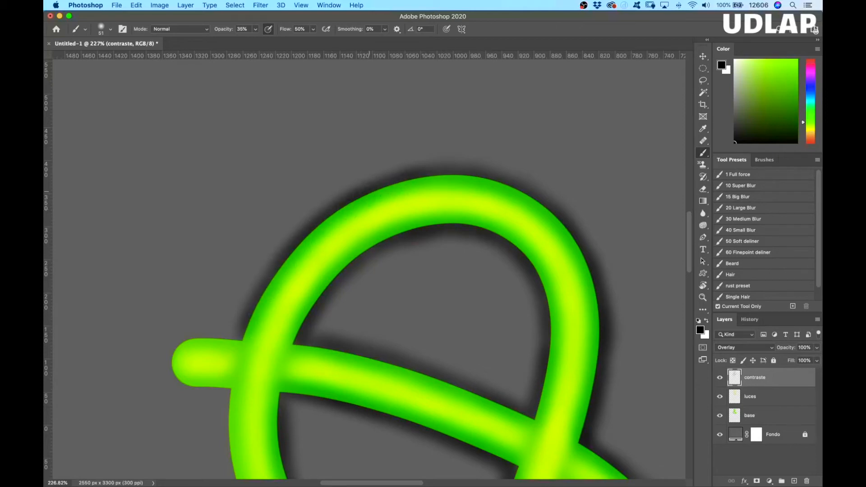
pyautogui.moveTo(444, 175); pyautogui.dragTo(455, 174)
# Paint a soft black shadow around the short tail end below the hook crossing.
pyautogui.press('r')
pyautogui.moveTo(406, 305)
pyautogui.mouseDown()
pyautogui.moveTo(413, 263)
pyautogui.moveTo(425, 280)
pyautogui.moveTo(421, 197)
pyautogui.mouseUp()
pyautogui.press('space')
pyautogui.click(269, 29)
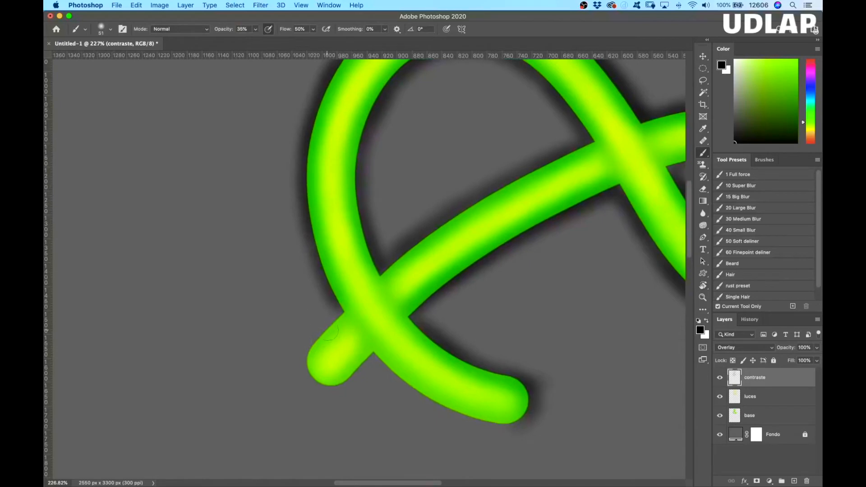
pyautogui.moveTo(336, 318)
pyautogui.mouseDown()
pyautogui.moveTo(308, 351)
pyautogui.moveTo(340, 323)
pyautogui.moveTo(313, 361)
pyautogui.moveTo(344, 318)
pyautogui.moveTo(310, 351)
pyautogui.moveTo(341, 322)
pyautogui.moveTo(333, 319)
pyautogui.moveTo(307, 385)
pyautogui.mouseUp()
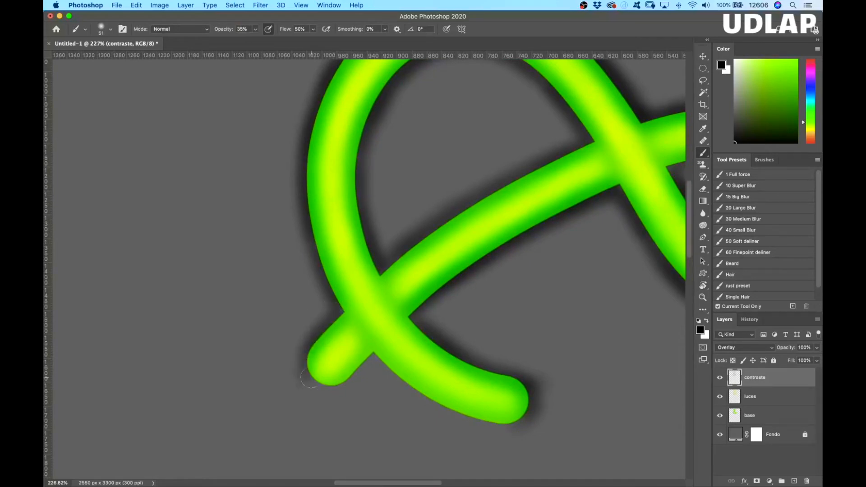
pyautogui.moveTo(334, 313)
pyautogui.mouseDown()
pyautogui.moveTo(306, 381)
pyautogui.moveTo(332, 392)
pyautogui.moveTo(367, 368)
pyautogui.moveTo(318, 396)
pyautogui.moveTo(314, 386)
pyautogui.moveTo(326, 375)
pyautogui.moveTo(372, 368)
pyautogui.mouseUp()
# Paint a soft black shadow along the hook's outer edge up to its tip and touch up the short tail's shadow.
pyautogui.press('r')
pyautogui.moveTo(539, 340)
pyautogui.mouseDown()
pyautogui.moveTo(539, 284)
pyautogui.moveTo(448, 188)
pyautogui.moveTo(455, 193)
pyautogui.mouseUp()
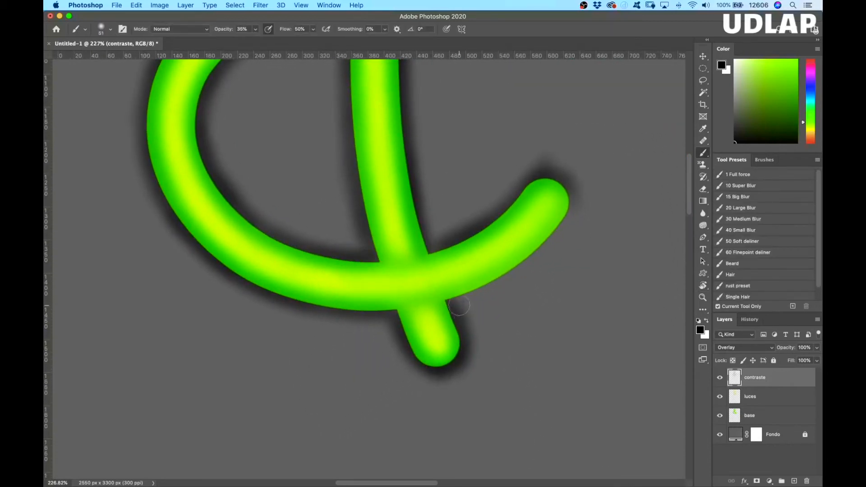
pyautogui.moveTo(456, 305)
pyautogui.mouseDown()
pyautogui.moveTo(505, 265)
pyautogui.moveTo(454, 304)
pyautogui.moveTo(515, 274)
pyautogui.mouseUp()
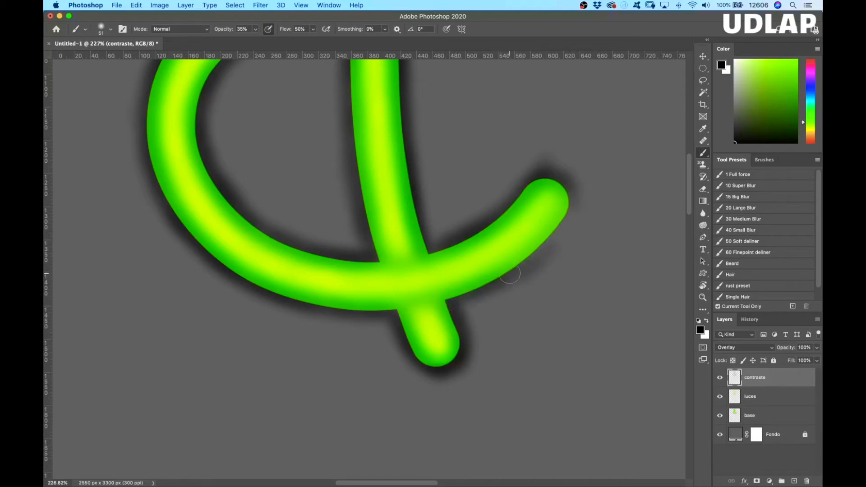
pyautogui.moveTo(572, 192)
pyautogui.mouseDown()
pyautogui.moveTo(551, 239)
pyautogui.moveTo(573, 204)
pyautogui.moveTo(541, 246)
pyautogui.mouseUp()
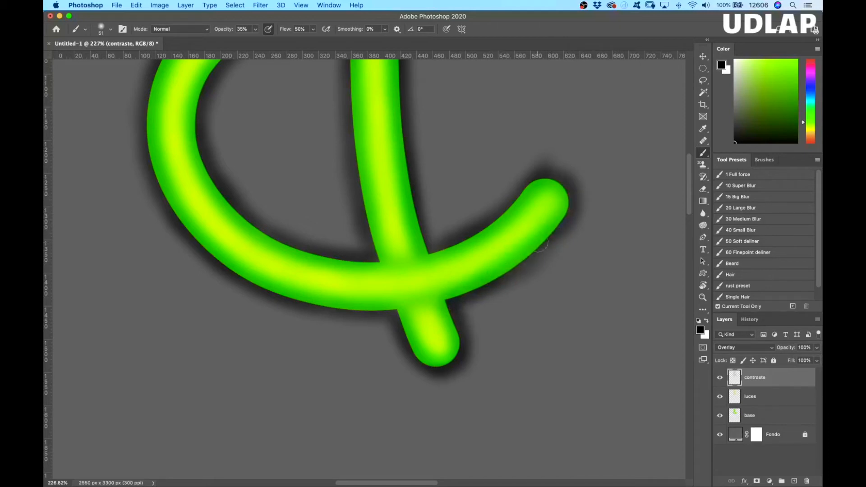
pyautogui.moveTo(555, 220); pyautogui.dragTo(536, 249)
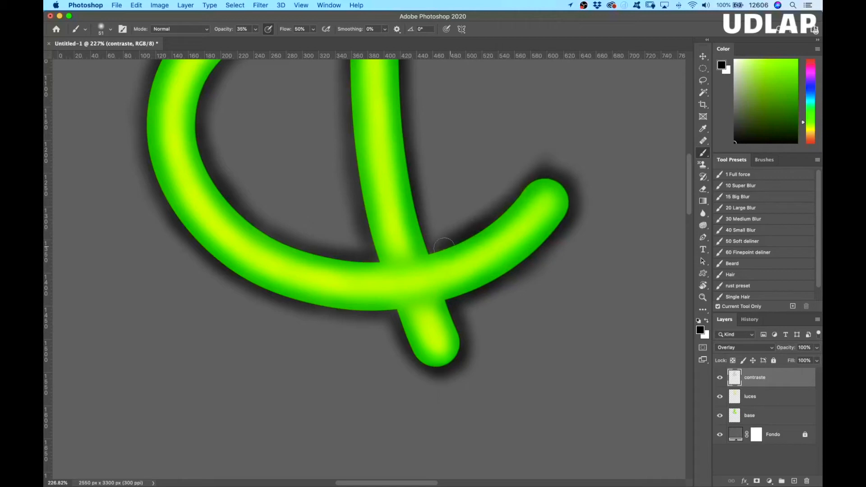
pyautogui.moveTo(464, 341); pyautogui.dragTo(448, 361)
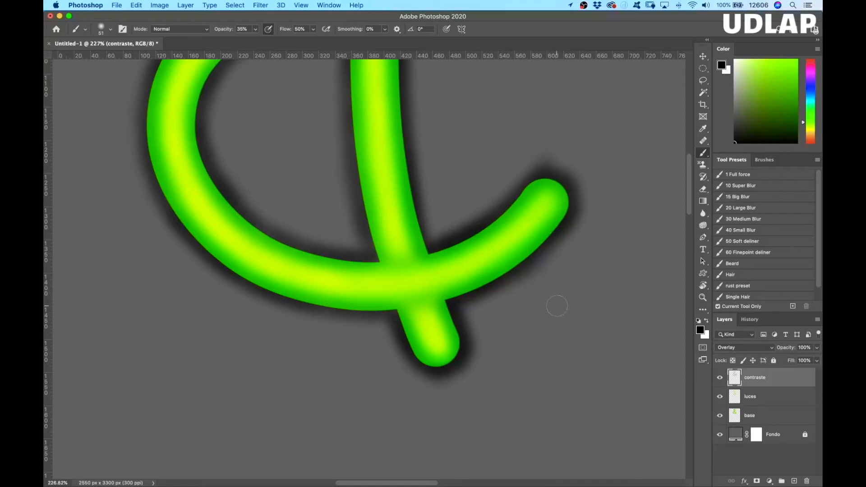
# Reduce the brush size to 24 px and darken the underlying strokes where they pass beneath the ampersand's crossings.
pyautogui.moveTo(556, 314)
pyautogui.mouseDown()
pyautogui.moveTo(543, 320)
pyautogui.moveTo(589, 291)
pyautogui.moveTo(575, 217)
pyautogui.mouseUp()
pyautogui.press('r')
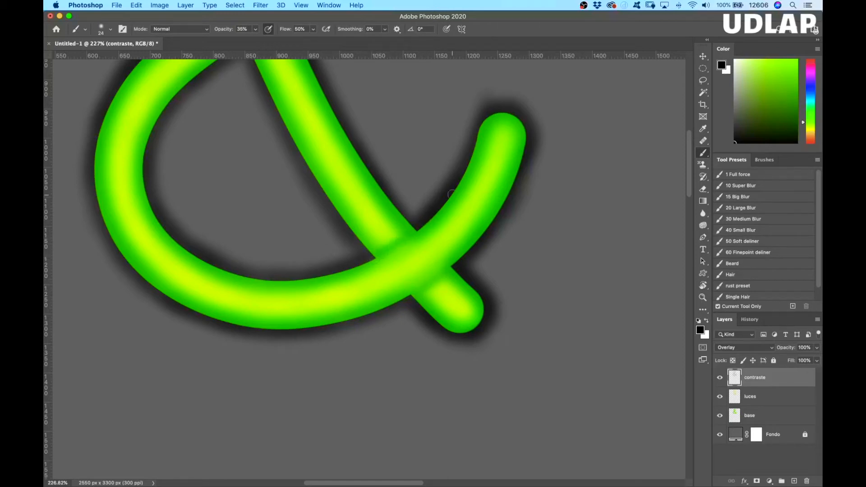
pyautogui.press('r')
pyautogui.moveTo(567, 277)
pyautogui.mouseDown()
pyautogui.moveTo(528, 384)
pyautogui.moveTo(406, 446)
pyautogui.moveTo(281, 393)
pyautogui.moveTo(217, 309)
pyautogui.moveTo(216, 280)
pyautogui.mouseUp()
pyautogui.press('b')
pyautogui.moveTo(497, 352)
pyautogui.mouseDown()
pyautogui.moveTo(409, 222)
pyautogui.moveTo(400, 176)
pyautogui.mouseUp()
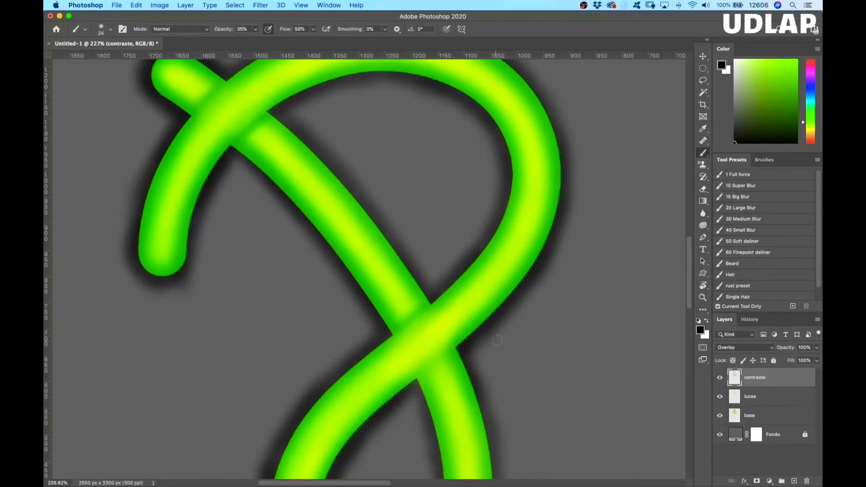
pyautogui.moveTo(537, 336); pyautogui.dragTo(533, 338)
# Return the canvas rotation to 0° and review the whole ampersand's shadows at about 105% zoom.
pyautogui.press('r')
pyautogui.moveTo(561, 336); pyautogui.dragTo(172, 170)
pyautogui.press('super+space')
pyautogui.moveTo(488, 235); pyautogui.dragTo(470, 234)
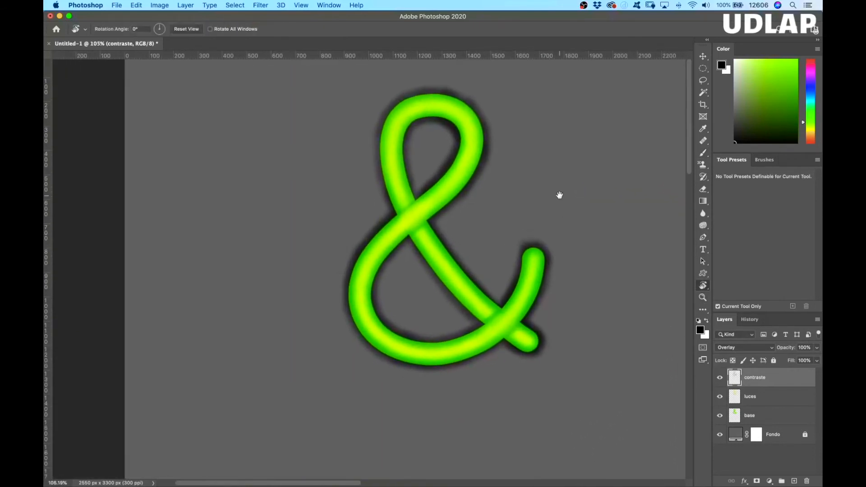
pyautogui.moveTo(560, 194); pyautogui.dragTo(518, 232)
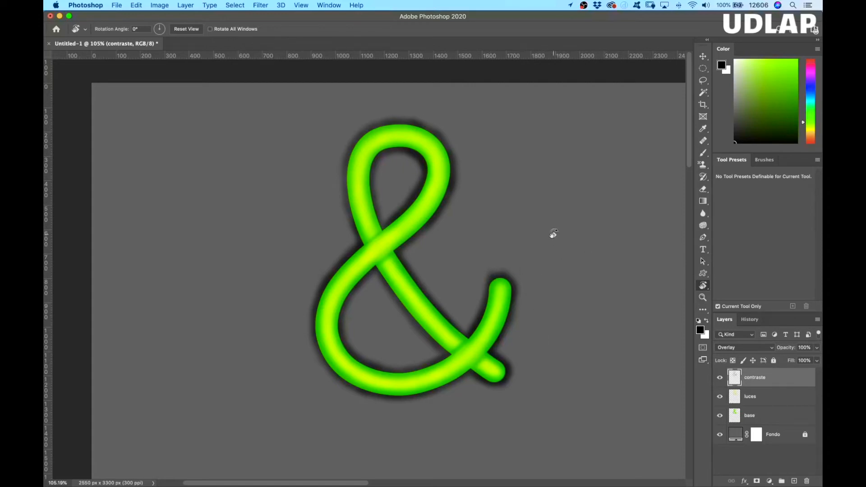
# Try erasing the soft shadow along the hook's outer edge with the 45 px eraser, then undo the strokes.
pyautogui.press('e')
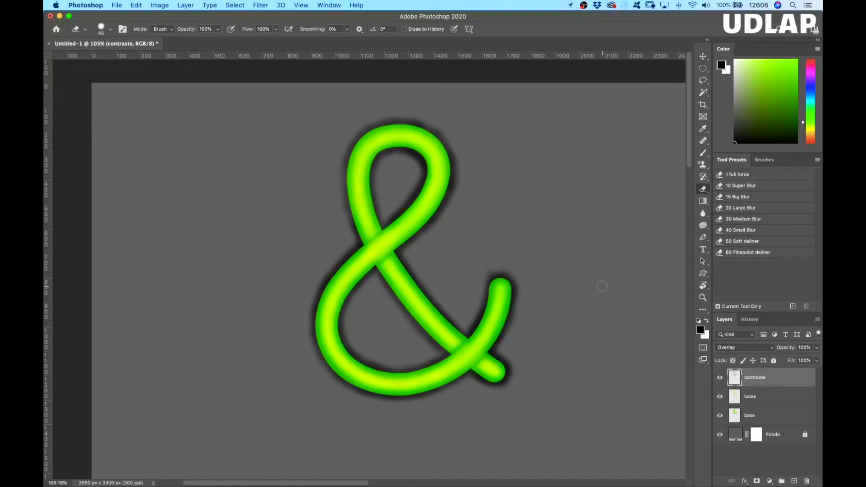
pyautogui.press('z')
pyautogui.moveTo(574, 284); pyautogui.dragTo(622, 282)
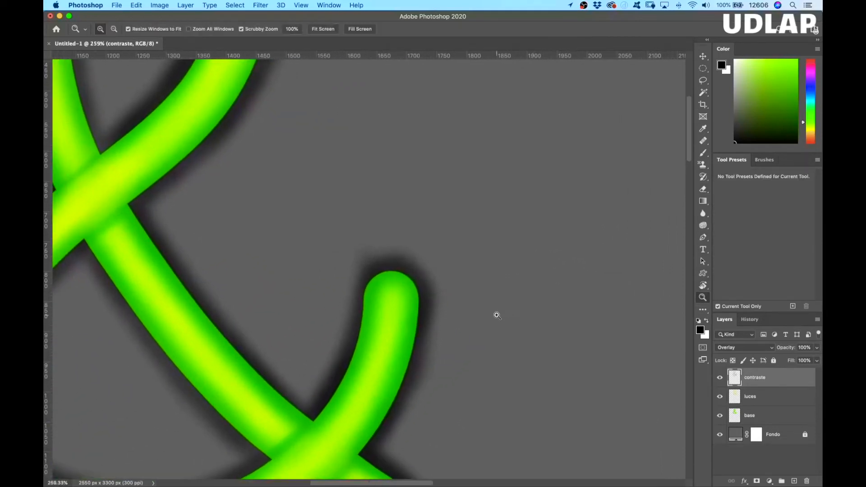
pyautogui.scroll(-3, 497, 315)
pyautogui.hscroll(2, 497, 315)
pyautogui.press('e')
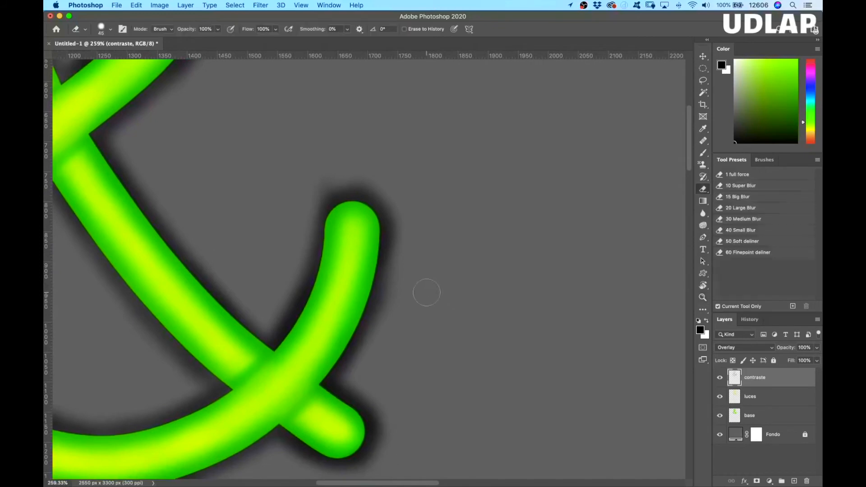
pyautogui.moveTo(373, 379)
pyautogui.mouseDown()
pyautogui.moveTo(389, 323)
pyautogui.moveTo(374, 342)
pyautogui.moveTo(384, 316)
pyautogui.moveTo(362, 360)
pyautogui.moveTo(386, 303)
pyautogui.moveTo(360, 364)
pyautogui.moveTo(384, 305)
pyautogui.moveTo(345, 376)
pyautogui.moveTo(398, 278)
pyautogui.moveTo(363, 354)
pyautogui.moveTo(392, 276)
pyautogui.moveTo(369, 335)
pyautogui.moveTo(384, 291)
pyautogui.moveTo(376, 318)
pyautogui.mouseUp()
pyautogui.moveTo(390, 282)
pyautogui.mouseDown()
pyautogui.moveTo(392, 241)
pyautogui.moveTo(390, 284)
pyautogui.moveTo(395, 217)
pyautogui.moveTo(392, 265)
pyautogui.moveTo(387, 195)
pyautogui.mouseUp()
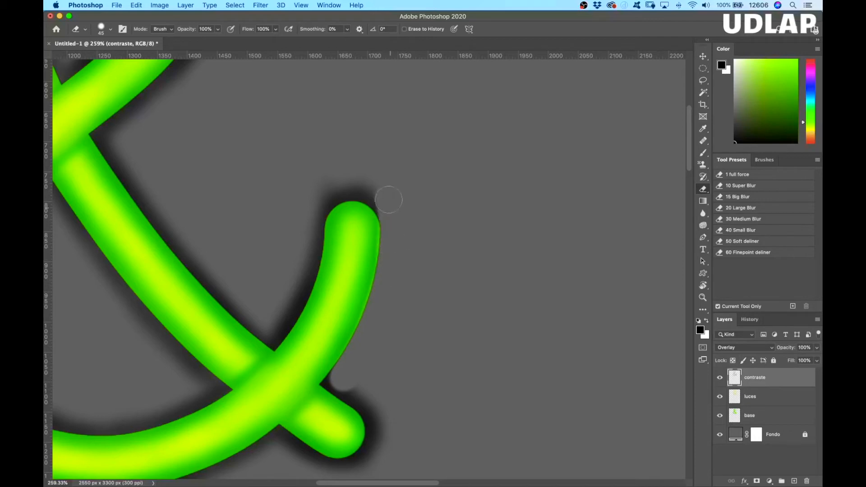
pyautogui.press('super+z')
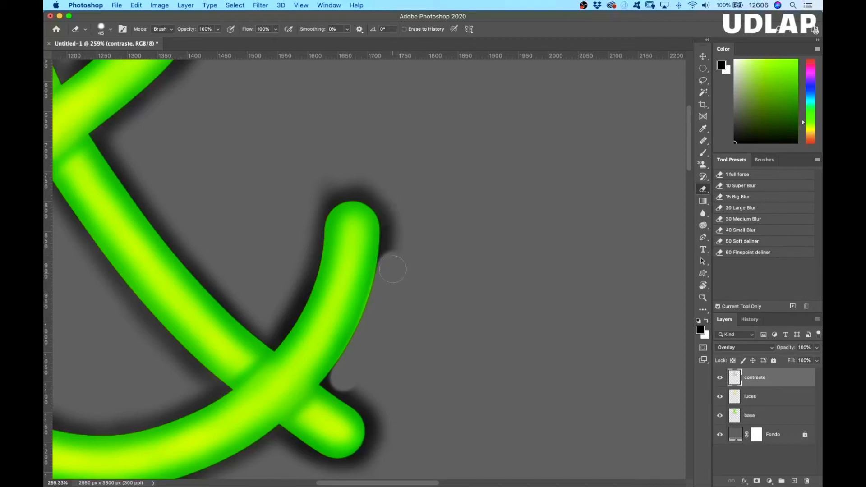
pyautogui.press('super+z')
pyautogui.press('super+z')
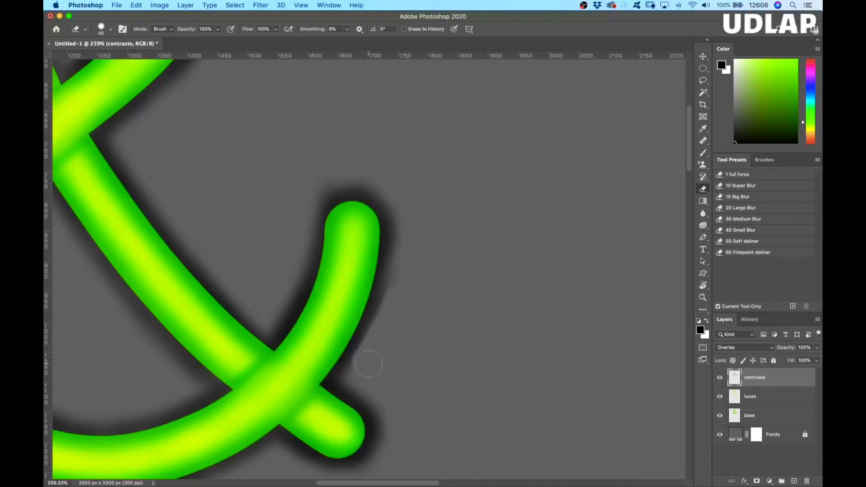
# Erase the shadow spilling past the hook's outer edge and around the outer side of its rounded tip.
pyautogui.moveTo(356, 365)
pyautogui.mouseDown()
pyautogui.moveTo(381, 314)
pyautogui.moveTo(370, 315)
pyautogui.moveTo(386, 277)
pyautogui.moveTo(348, 381)
pyautogui.moveTo(393, 246)
pyautogui.moveTo(380, 268)
pyautogui.moveTo(391, 273)
pyautogui.moveTo(383, 291)
pyautogui.moveTo(395, 284)
pyautogui.moveTo(397, 256)
pyautogui.mouseUp()
pyautogui.moveTo(386, 206); pyautogui.dragTo(395, 236)
pyautogui.moveTo(396, 196)
pyautogui.mouseDown()
pyautogui.moveTo(377, 209)
pyautogui.moveTo(402, 226)
pyautogui.moveTo(376, 189)
pyautogui.mouseUp()
pyautogui.moveTo(379, 190); pyautogui.dragTo(357, 183)
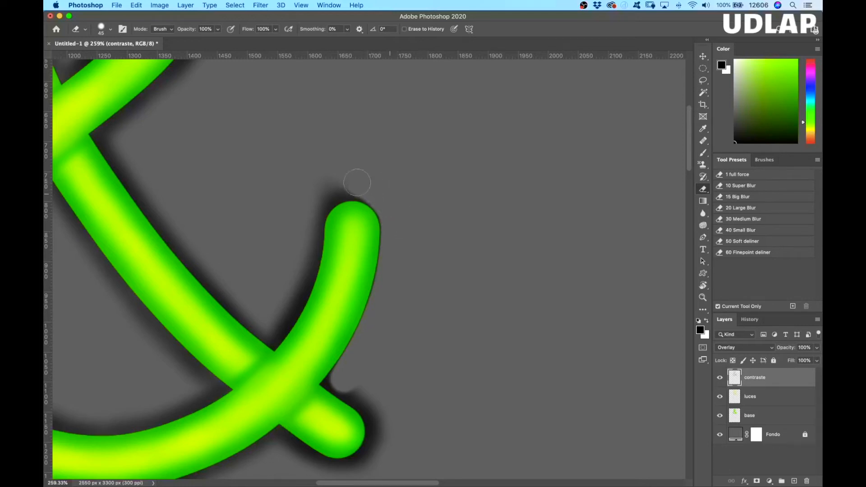
pyautogui.moveTo(475, 185); pyautogui.dragTo(492, 195)
pyautogui.press('z')
pyautogui.press('c')
pyautogui.moveTo(450, 222); pyautogui.dragTo(511, 236)
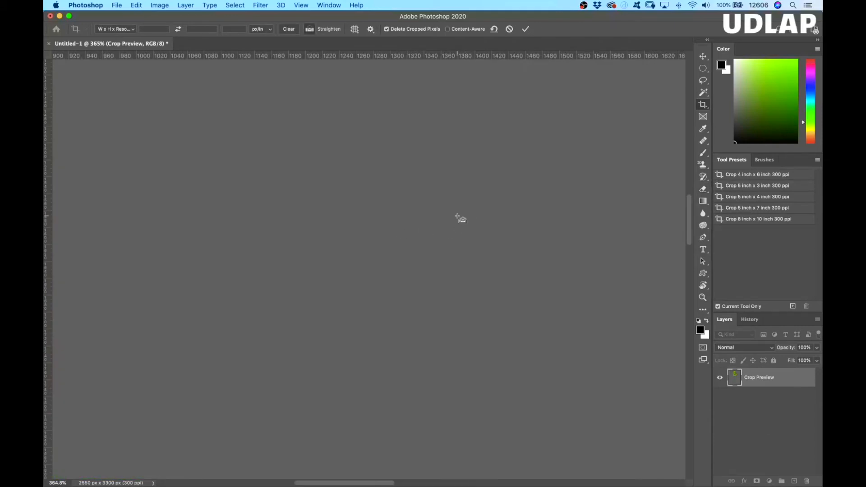
pyautogui.press('super+1')
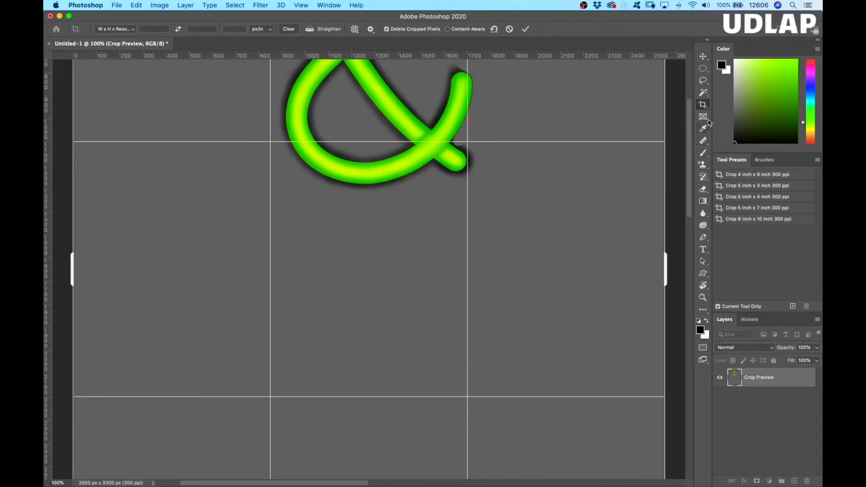
pyautogui.press('Escape')
pyautogui.click(703, 153)
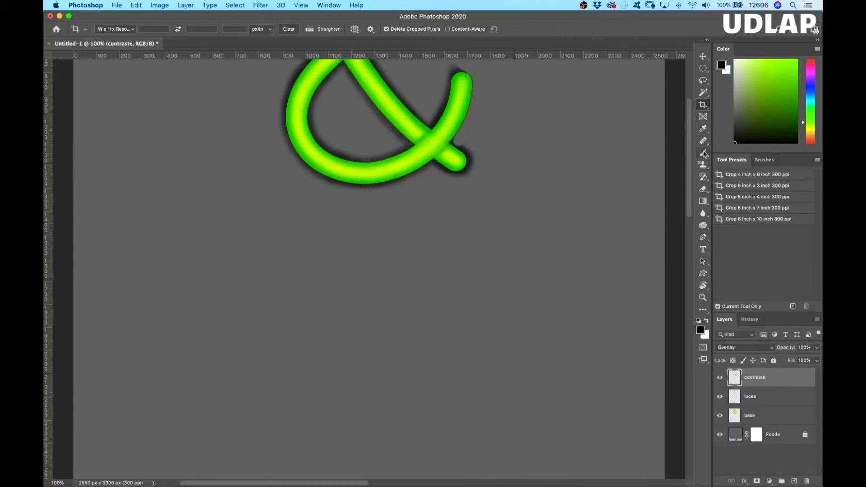
# Erase the shadow along the short tail's upper edge and around its rounded end with a 14 px eraser.
pyautogui.moveTo(546, 162); pyautogui.dragTo(512, 253)
pyautogui.press('z')
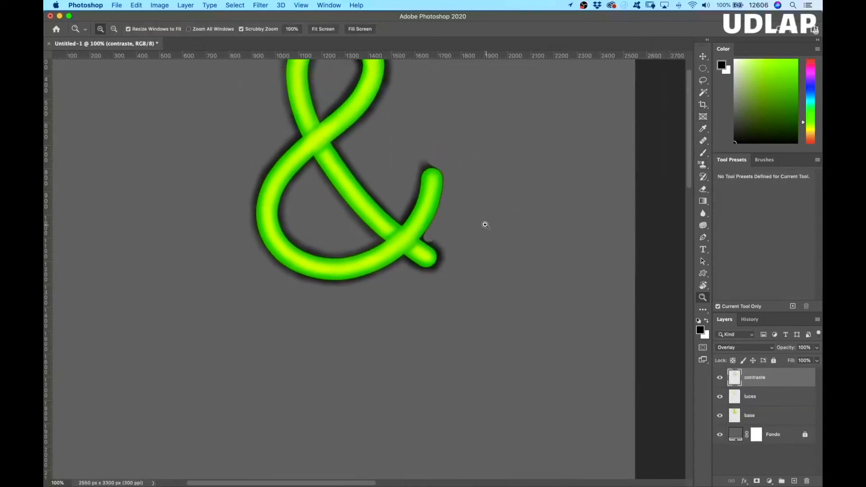
pyautogui.moveTo(483, 225); pyautogui.dragTo(519, 228)
pyautogui.hscroll(3, 410, 282)
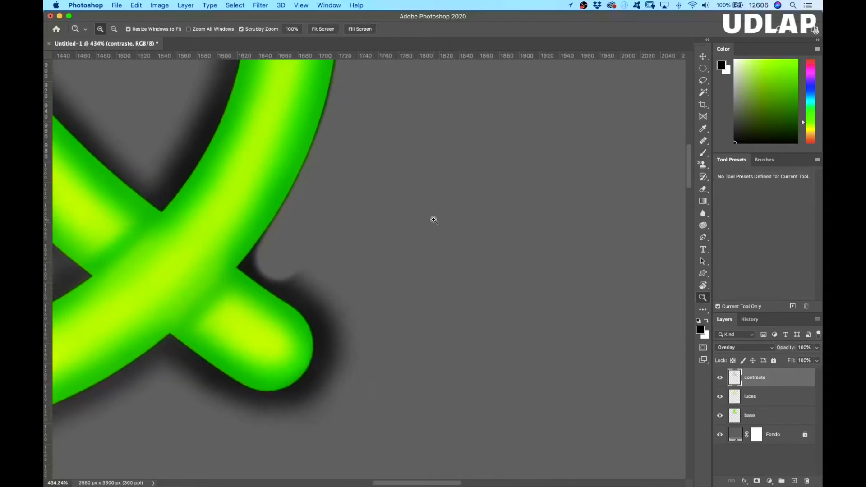
pyautogui.press('b')
pyautogui.press('e')
pyautogui.moveTo(300, 269)
pyautogui.mouseDown()
pyautogui.moveTo(345, 298)
pyautogui.moveTo(314, 286)
pyautogui.moveTo(345, 276)
pyautogui.mouseUp()
pyautogui.moveTo(255, 261)
pyautogui.mouseDown()
pyautogui.moveTo(272, 236)
pyautogui.moveTo(246, 267)
pyautogui.moveTo(334, 318)
pyautogui.moveTo(341, 308)
pyautogui.moveTo(287, 281)
pyautogui.moveTo(301, 297)
pyautogui.moveTo(282, 287)
pyautogui.moveTo(320, 323)
pyautogui.moveTo(303, 301)
pyautogui.moveTo(322, 338)
pyautogui.moveTo(319, 320)
pyautogui.moveTo(320, 359)
pyautogui.moveTo(331, 336)
pyautogui.moveTo(348, 335)
pyautogui.moveTo(345, 356)
pyautogui.moveTo(368, 352)
pyautogui.moveTo(325, 359)
pyautogui.moveTo(321, 351)
pyautogui.moveTo(326, 361)
pyautogui.moveTo(315, 384)
pyautogui.moveTo(318, 364)
pyautogui.moveTo(293, 404)
pyautogui.moveTo(311, 375)
pyautogui.mouseUp()
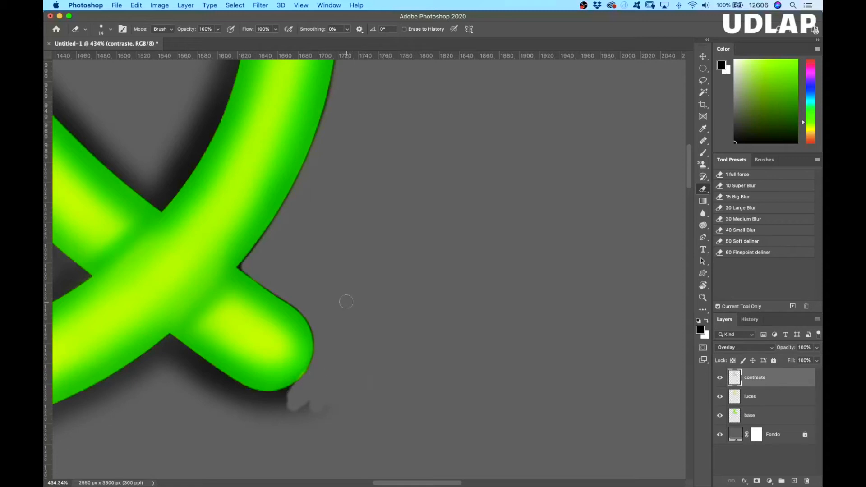
pyautogui.press('super+z')
pyautogui.moveTo(313, 391)
pyautogui.mouseDown()
pyautogui.moveTo(322, 363)
pyautogui.moveTo(278, 418)
pyautogui.moveTo(318, 408)
pyautogui.mouseUp()
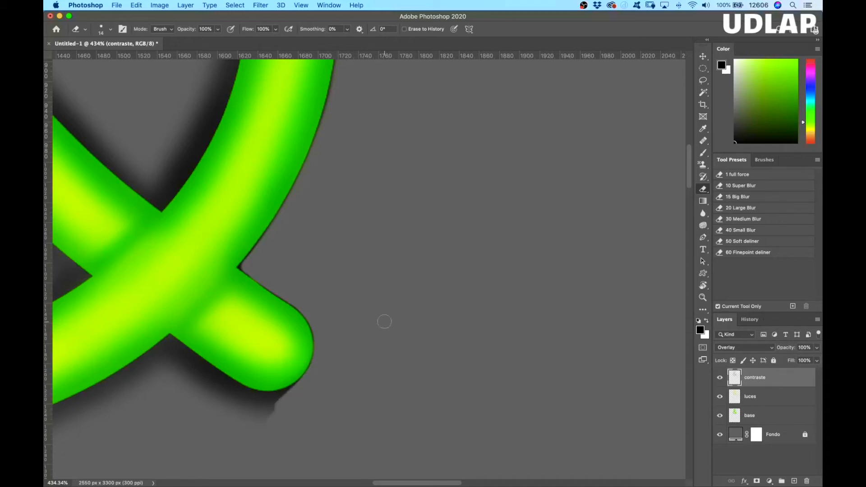
# Rotate the canvas so the short tail hangs downward and clean up the shadow edge at its rounded end.
pyautogui.press('r')
pyautogui.moveTo(440, 318)
pyautogui.mouseDown()
pyautogui.moveTo(425, 359)
pyautogui.moveTo(366, 402)
pyautogui.mouseUp()
pyautogui.press('e')
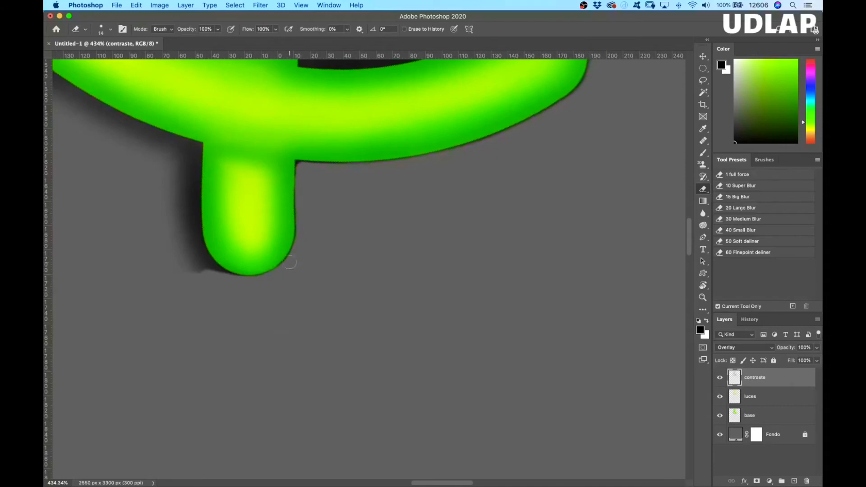
pyautogui.moveTo(325, 267); pyautogui.dragTo(318, 267)
# Paint a small black shadow in the corner between hook and short tail, and trim it with a 9 px eraser.
pyautogui.press('r')
pyautogui.moveTo(421, 286)
pyautogui.mouseDown()
pyautogui.moveTo(433, 228)
pyautogui.moveTo(280, 228)
pyautogui.mouseUp()
pyautogui.press('b')
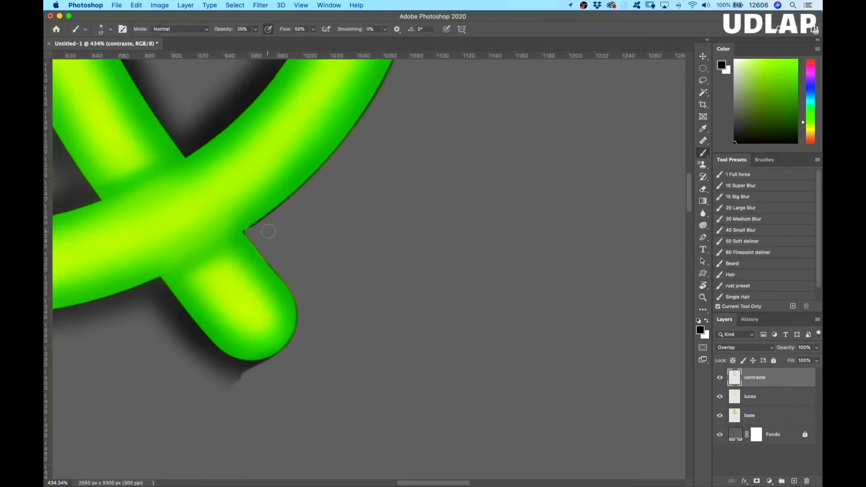
pyautogui.moveTo(257, 231); pyautogui.dragTo(284, 226)
pyautogui.press('e')
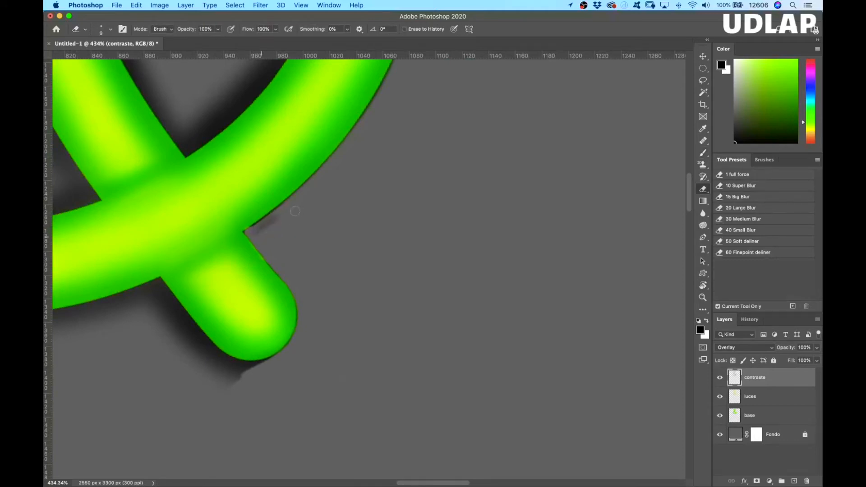
pyautogui.moveTo(273, 220); pyautogui.dragTo(251, 231)
# Erase the remaining shadow around the short tail's tip and along its lower edge with the 9 px eraser.
pyautogui.press('r')
pyautogui.moveTo(382, 362); pyautogui.dragTo(428, 258)
pyautogui.press('space')
pyautogui.moveTo(476, 318); pyautogui.dragTo(429, 214)
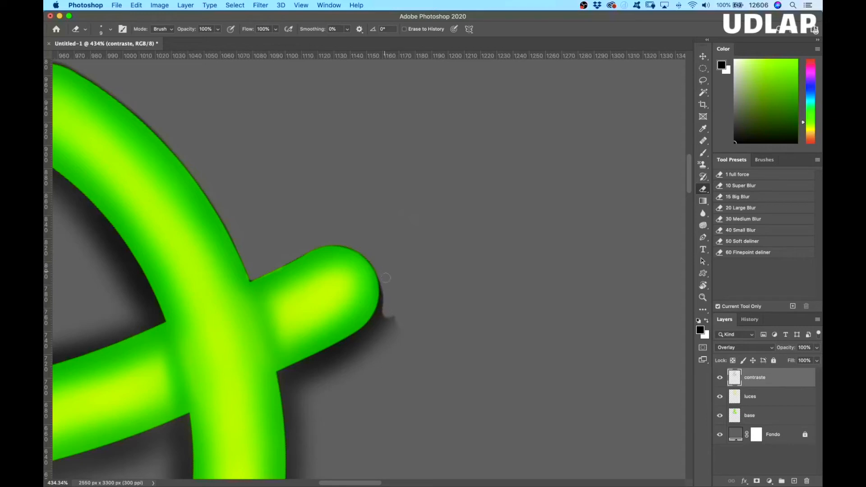
pyautogui.moveTo(386, 286)
pyautogui.mouseDown()
pyautogui.moveTo(370, 347)
pyautogui.moveTo(391, 337)
pyautogui.mouseUp()
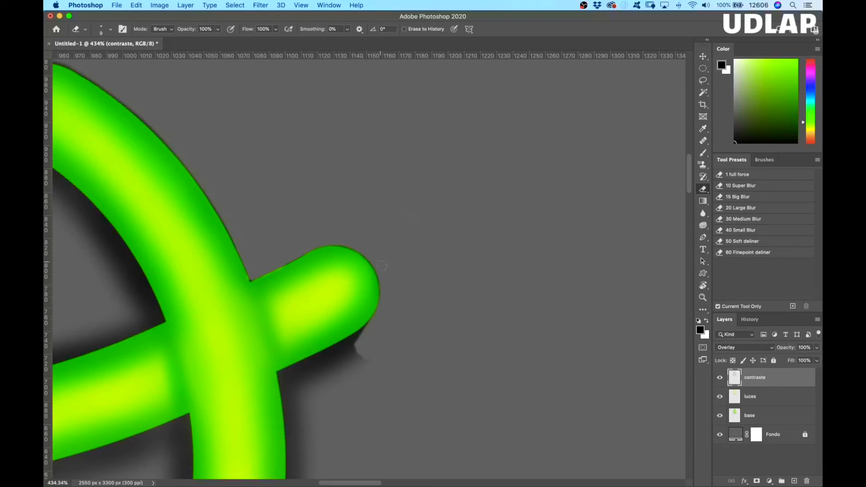
pyautogui.moveTo(358, 348)
pyautogui.mouseDown()
pyautogui.moveTo(378, 319)
pyautogui.moveTo(357, 341)
pyautogui.mouseUp()
pyautogui.moveTo(359, 336)
pyautogui.mouseDown()
pyautogui.moveTo(332, 353)
pyautogui.moveTo(371, 329)
pyautogui.moveTo(304, 366)
pyautogui.mouseUp()
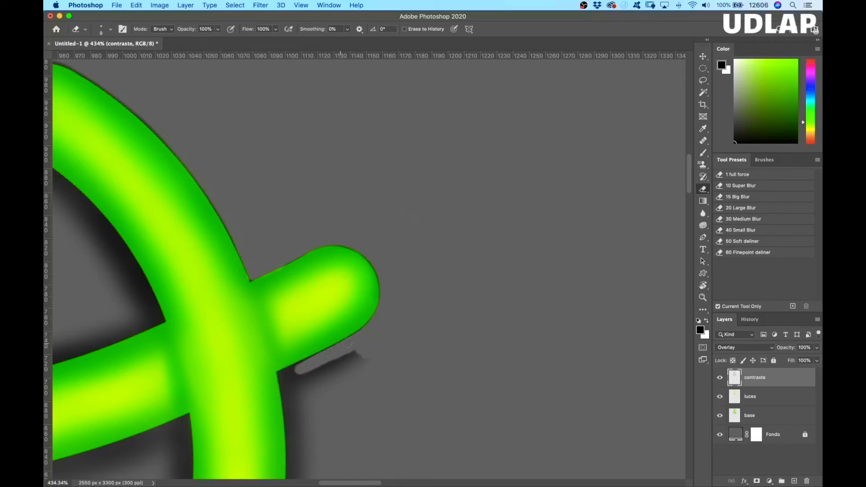
pyautogui.moveTo(358, 340)
pyautogui.mouseDown()
pyautogui.moveTo(321, 374)
pyautogui.moveTo(357, 366)
pyautogui.moveTo(314, 388)
pyautogui.moveTo(363, 374)
pyautogui.moveTo(339, 396)
pyautogui.moveTo(368, 391)
pyautogui.moveTo(317, 398)
pyautogui.moveTo(318, 386)
pyautogui.moveTo(309, 388)
pyautogui.moveTo(315, 400)
pyautogui.moveTo(296, 380)
pyautogui.moveTo(305, 412)
pyautogui.mouseUp()
# Erase the shadow in the corner below the short tail and along the adjoining outer edge of the lower bowl.
pyautogui.press('r')
pyautogui.moveTo(423, 375)
pyautogui.mouseDown()
pyautogui.moveTo(413, 406)
pyautogui.moveTo(310, 415)
pyautogui.mouseUp()
pyautogui.press('space')
pyautogui.moveTo(321, 381); pyautogui.dragTo(431, 367)
pyautogui.moveTo(304, 345)
pyautogui.mouseDown()
pyautogui.moveTo(336, 305)
pyautogui.moveTo(309, 330)
pyautogui.moveTo(333, 299)
pyautogui.moveTo(317, 308)
pyautogui.moveTo(374, 264)
pyautogui.mouseUp()
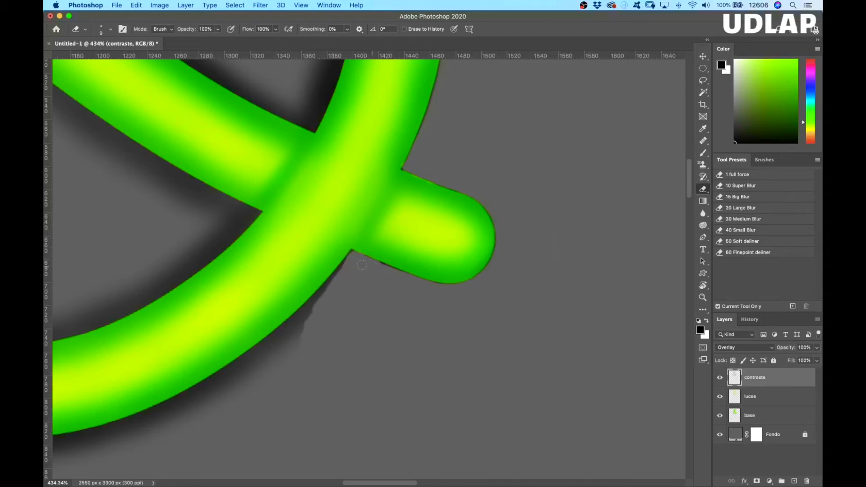
pyautogui.moveTo(352, 254)
pyautogui.mouseDown()
pyautogui.moveTo(306, 316)
pyautogui.moveTo(250, 360)
pyautogui.moveTo(296, 331)
pyautogui.moveTo(255, 367)
pyautogui.moveTo(292, 355)
pyautogui.mouseUp()
# Continue erasing the spilled shadow along the outer edge of the lower bowl toward its lowest point.
pyautogui.moveTo(331, 382); pyautogui.dragTo(508, 333)
pyautogui.moveTo(416, 336)
pyautogui.mouseDown()
pyautogui.moveTo(391, 348)
pyautogui.moveTo(423, 320)
pyautogui.moveTo(415, 316)
pyautogui.moveTo(420, 307)
pyautogui.moveTo(337, 358)
pyautogui.moveTo(366, 339)
pyautogui.mouseUp()
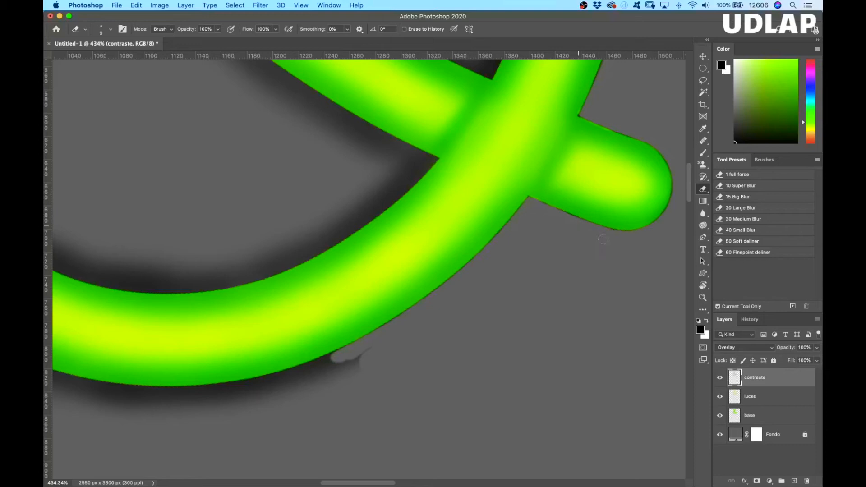
pyautogui.moveTo(566, 217); pyautogui.dragTo(581, 224)
pyautogui.moveTo(355, 351); pyautogui.dragTo(338, 381)
pyautogui.moveTo(305, 406)
pyautogui.mouseDown()
pyautogui.moveTo(344, 377)
pyautogui.moveTo(309, 381)
pyautogui.moveTo(341, 367)
pyautogui.moveTo(307, 379)
pyautogui.moveTo(347, 359)
pyautogui.moveTo(270, 386)
pyautogui.moveTo(244, 409)
pyautogui.mouseUp()
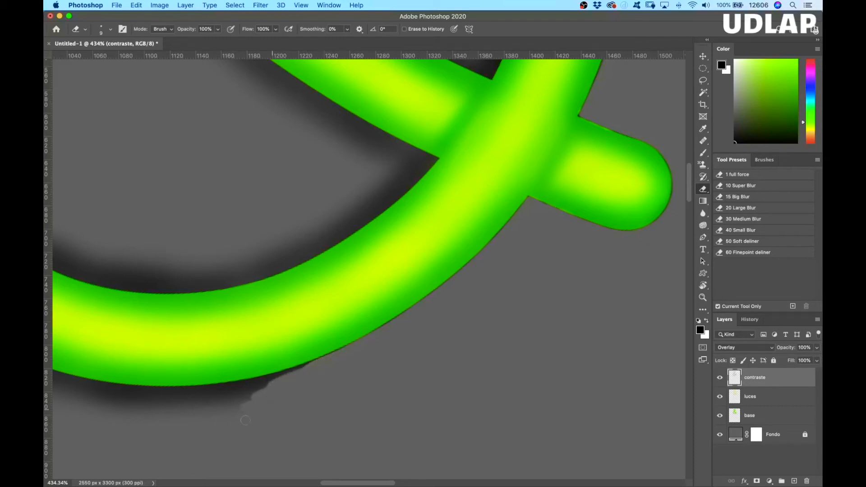
pyautogui.moveTo(364, 420); pyautogui.dragTo(543, 344)
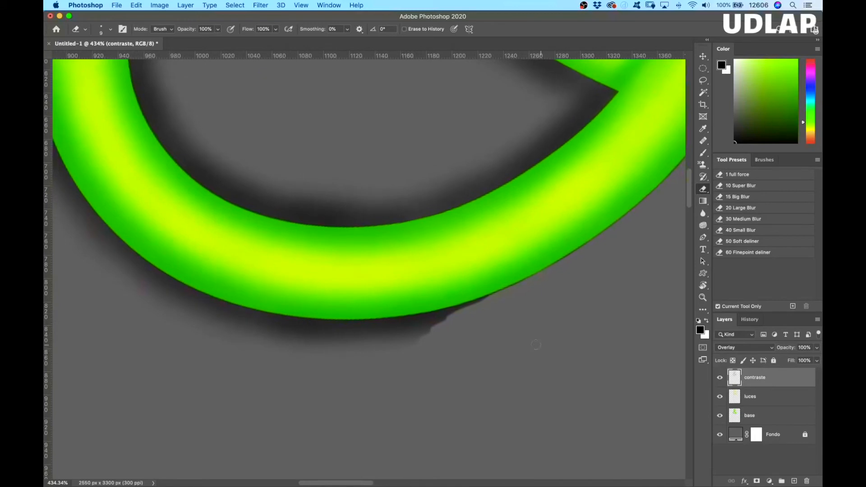
pyautogui.moveTo(428, 336)
pyautogui.mouseDown()
pyautogui.moveTo(404, 343)
pyautogui.moveTo(481, 300)
pyautogui.moveTo(403, 326)
pyautogui.moveTo(431, 316)
pyautogui.moveTo(411, 323)
pyautogui.mouseUp()
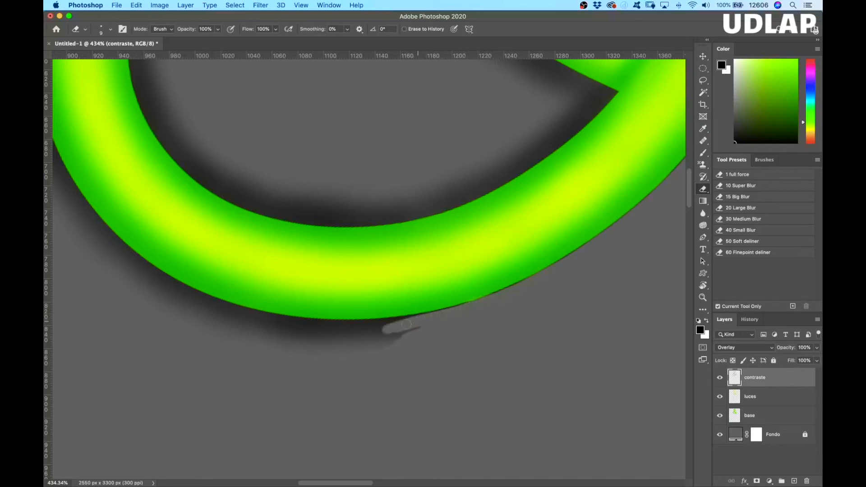
# Return the canvas rotation to 0° and fit the whole page in view to check the trimmed shadows.
pyautogui.press('z')
pyautogui.moveTo(516, 326)
pyautogui.mouseDown()
pyautogui.moveTo(460, 344)
pyautogui.moveTo(509, 353)
pyautogui.moveTo(486, 372)
pyautogui.mouseUp()
pyautogui.press('e')
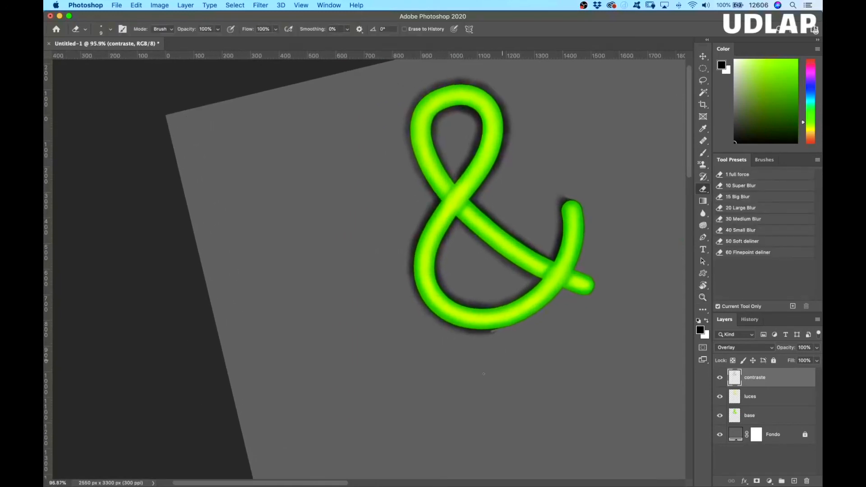
pyautogui.press('r')
pyautogui.moveTo(489, 375)
pyautogui.mouseDown()
pyautogui.moveTo(460, 400)
pyautogui.moveTo(478, 388)
pyautogui.mouseUp()
pyautogui.press('super+1')
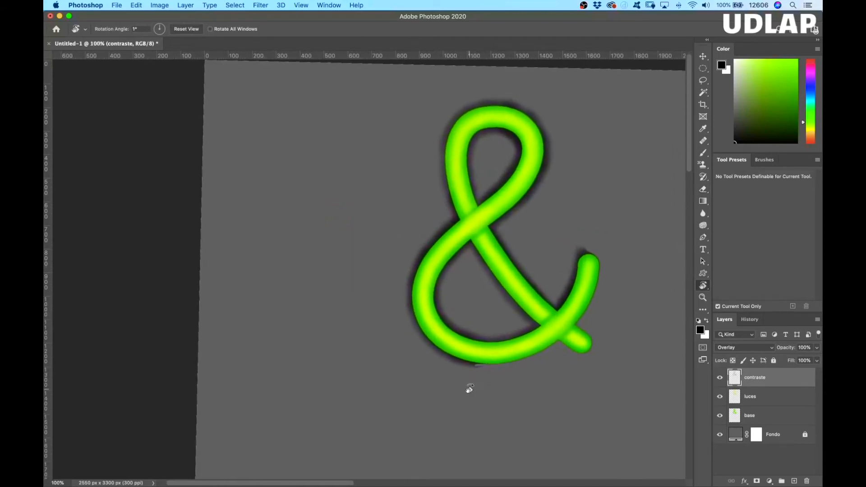
pyautogui.press('super+0')
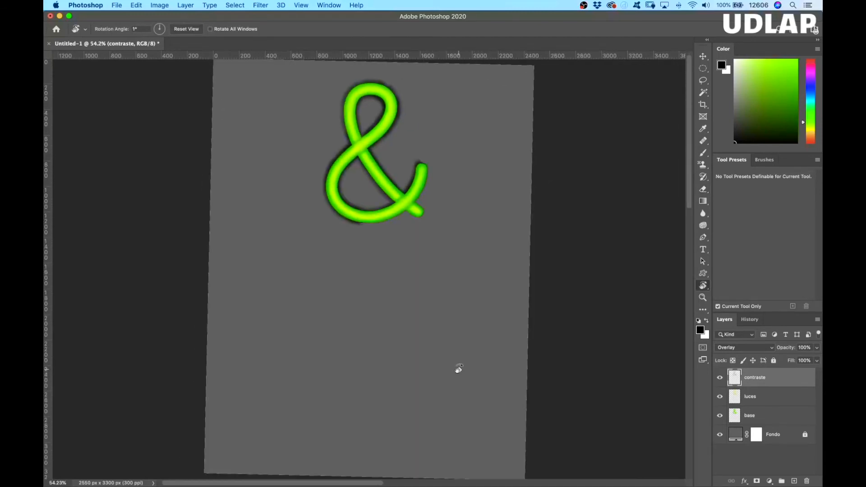
pyautogui.moveTo(460, 380); pyautogui.dragTo(456, 383)
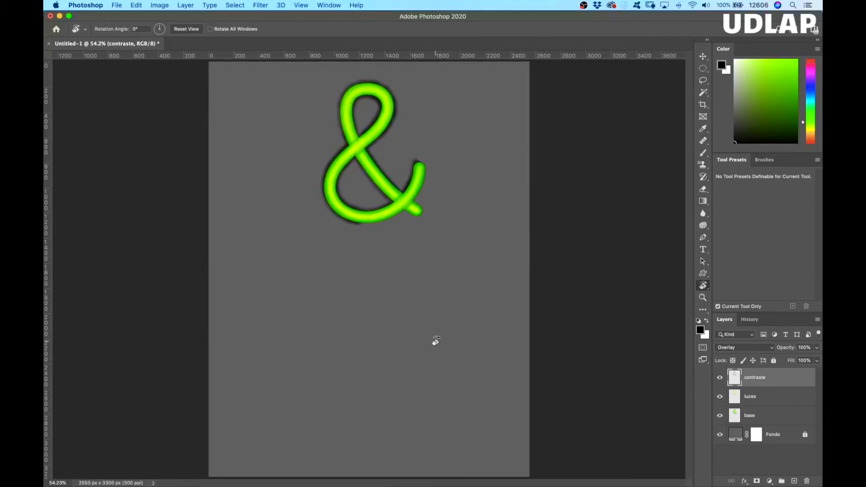
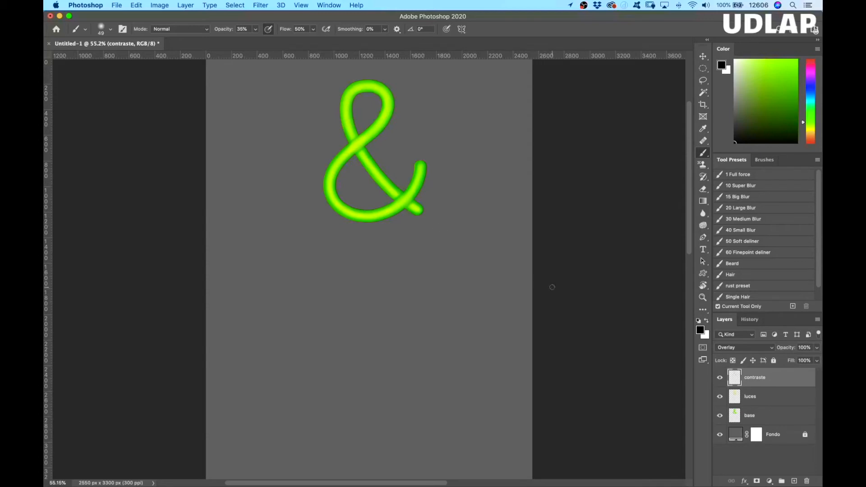
# Add a new layer above the contraste layer and name it highlights.
pyautogui.press('z')
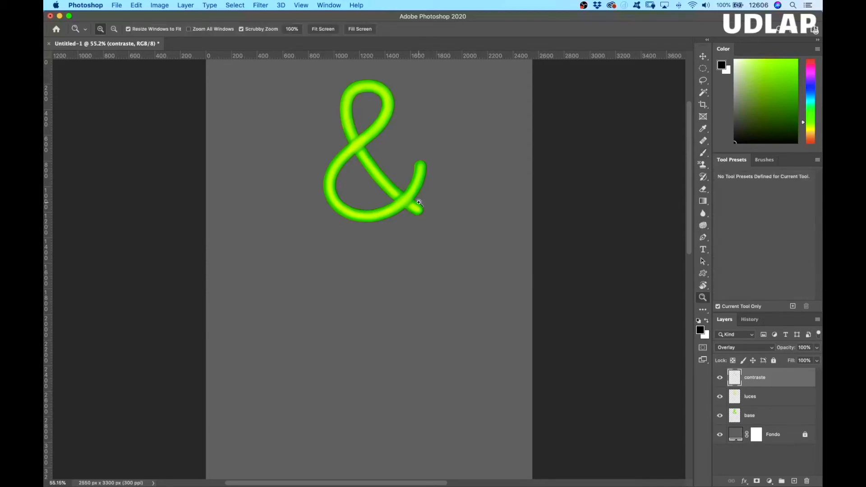
pyautogui.press('super+1')
pyautogui.moveTo(429, 214); pyautogui.dragTo(453, 389)
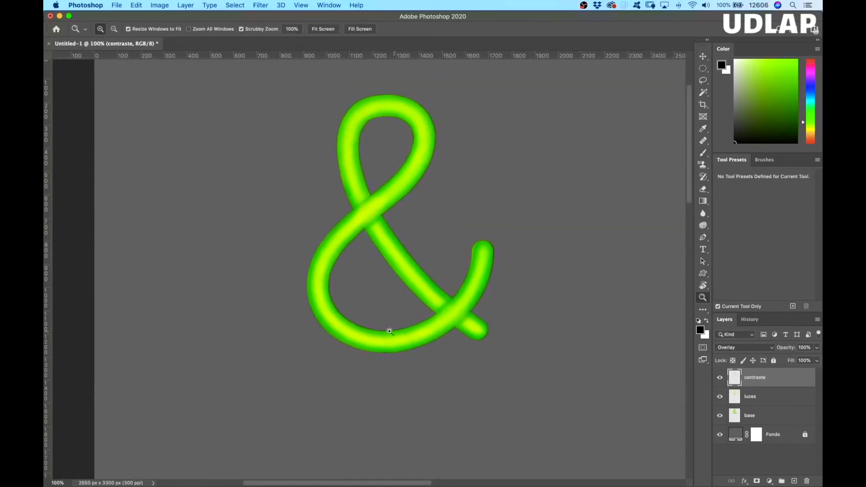
pyautogui.moveTo(430, 209); pyautogui.dragTo(455, 253)
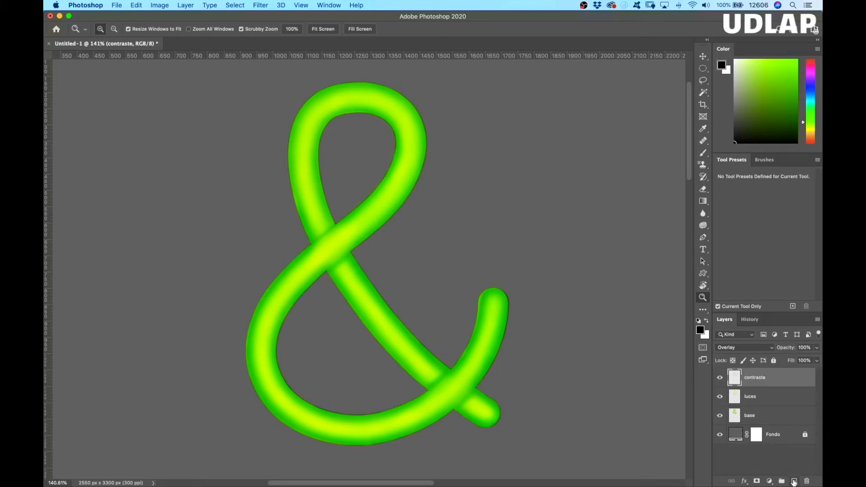
pyautogui.click(794, 482)
pyautogui.doubleClick(751, 377)
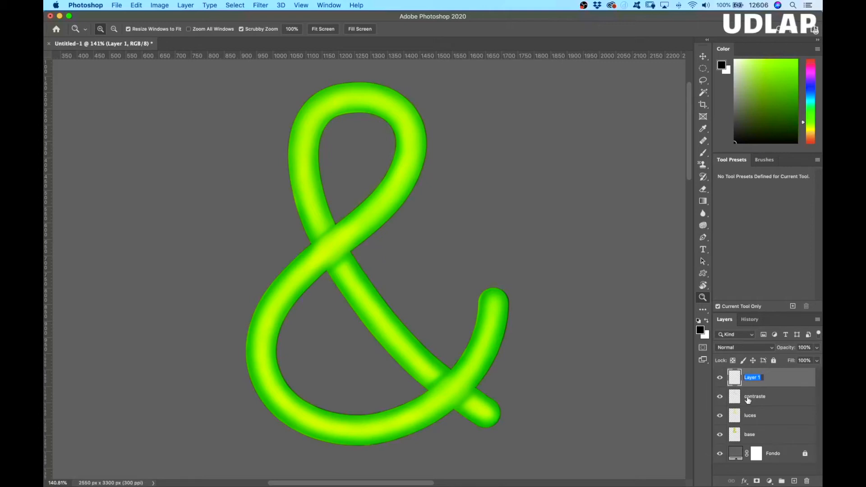
pyautogui.write('highlights')
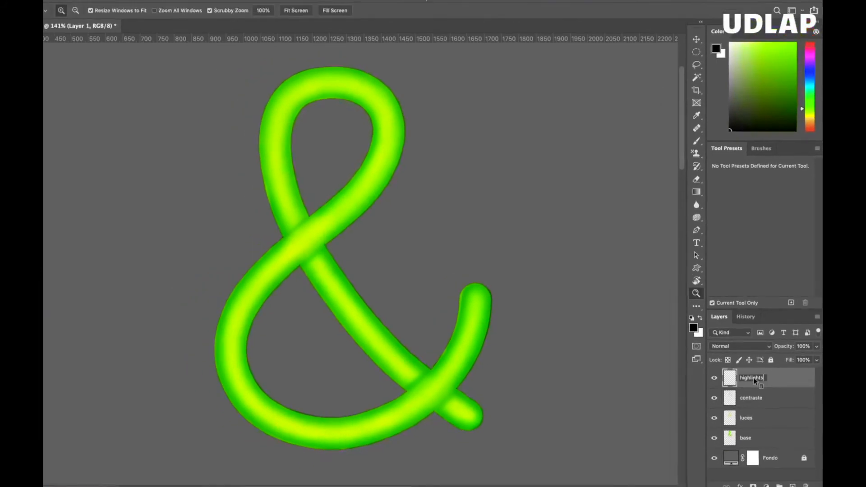
# Paint soft white highlights along the ampersand's strokes on the highlights layer with the 40 Small Blur brush preset.
pyautogui.press('Return')
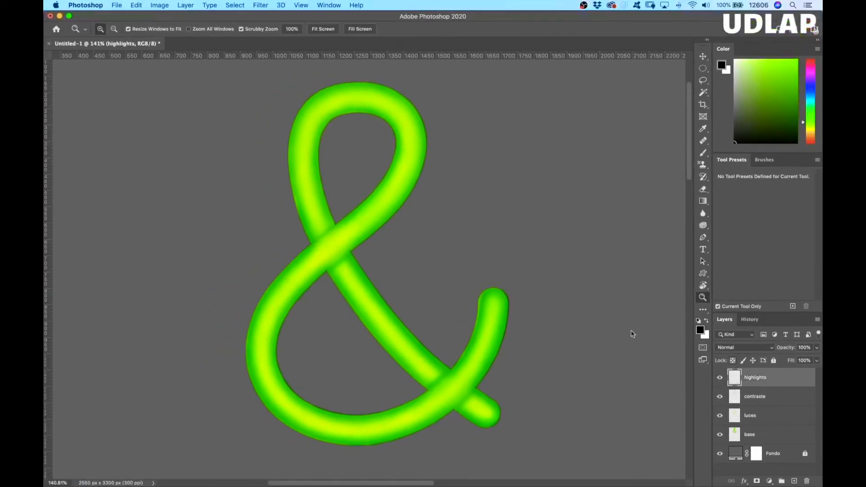
pyautogui.moveTo(749, 72); pyautogui.dragTo(734, 60)
pyautogui.press('b')
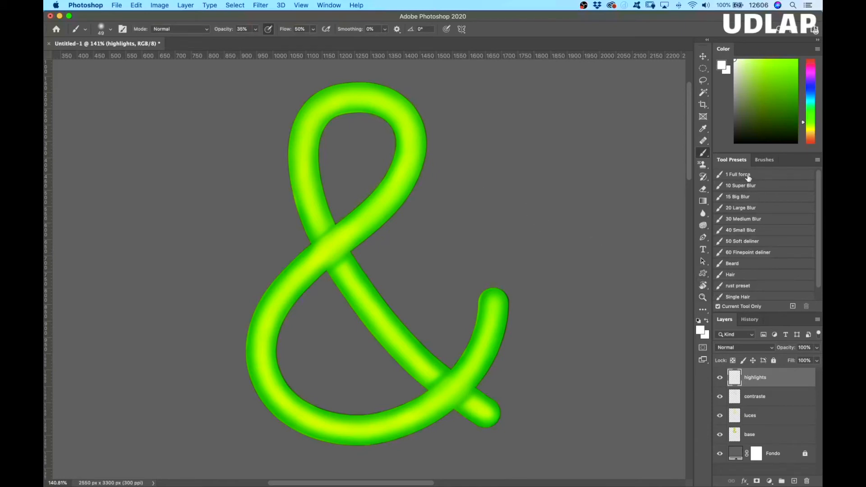
pyautogui.click(750, 231)
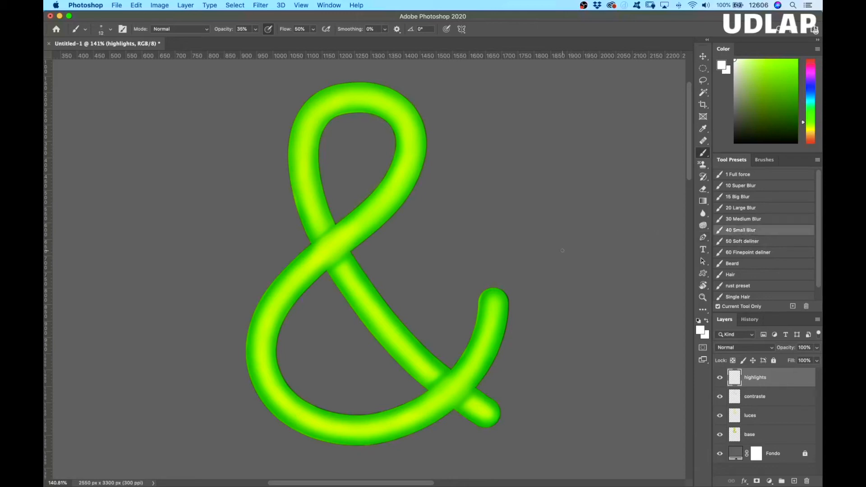
pyautogui.click(742, 220)
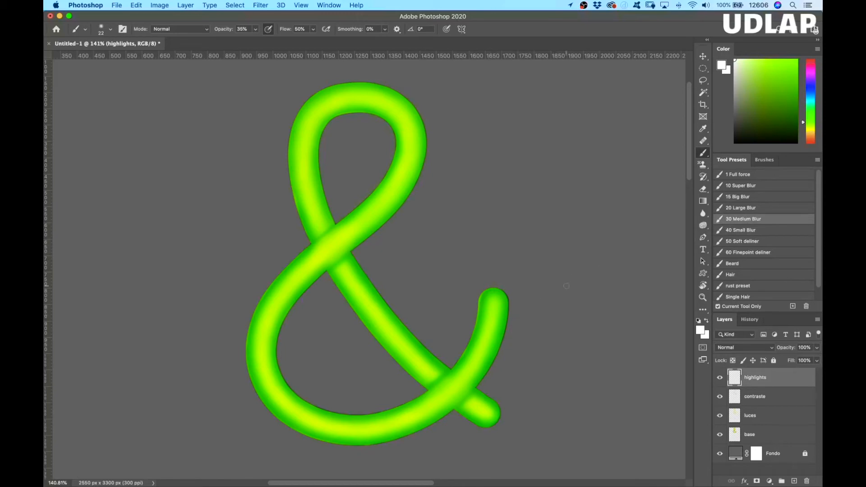
pyautogui.click(739, 231)
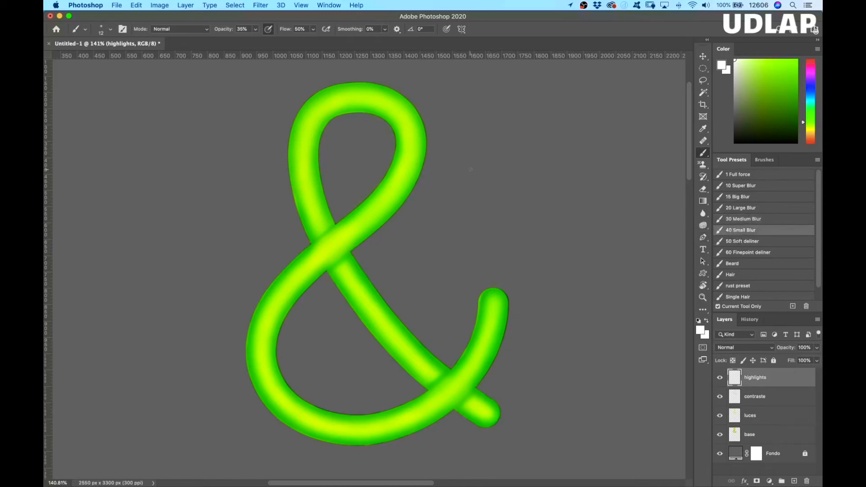
pyautogui.moveTo(503, 186); pyautogui.dragTo(507, 189)
pyautogui.moveTo(458, 142); pyautogui.dragTo(463, 145)
pyautogui.moveTo(360, 228); pyautogui.dragTo(362, 228)
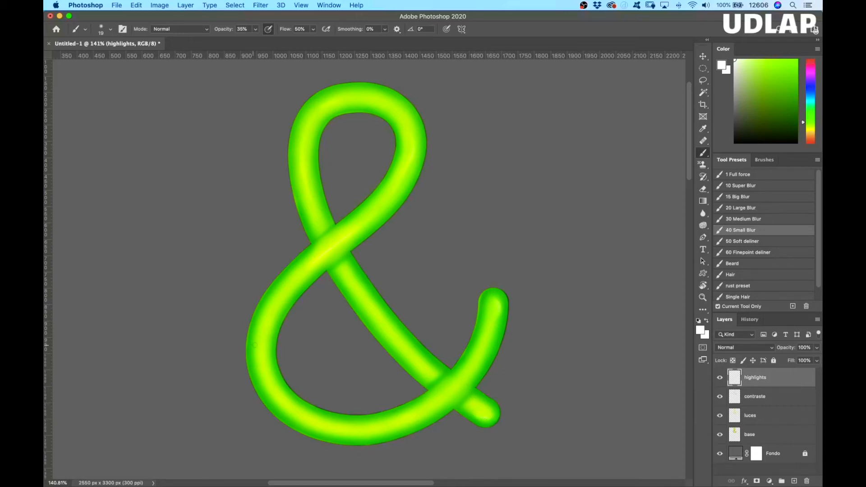
pyautogui.moveTo(295, 346); pyautogui.dragTo(302, 344)
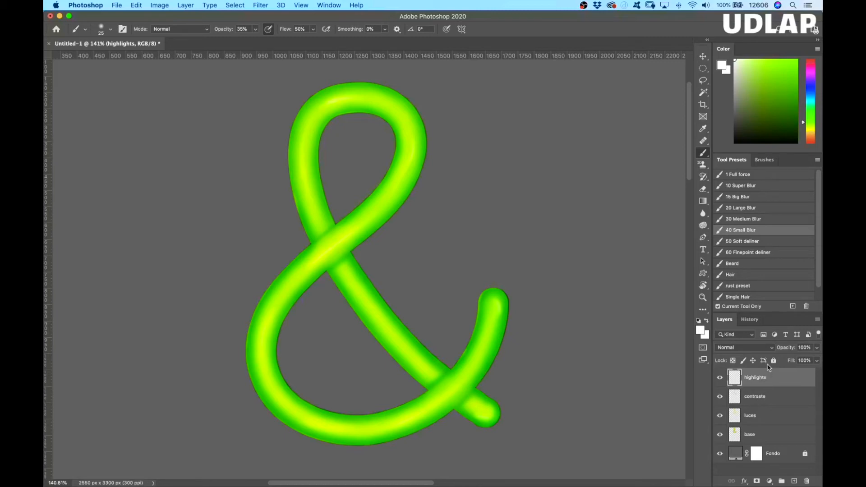
# Add a new layer above highlights, name it sombras, and set its blend mode to Multiply.
pyautogui.click(794, 481)
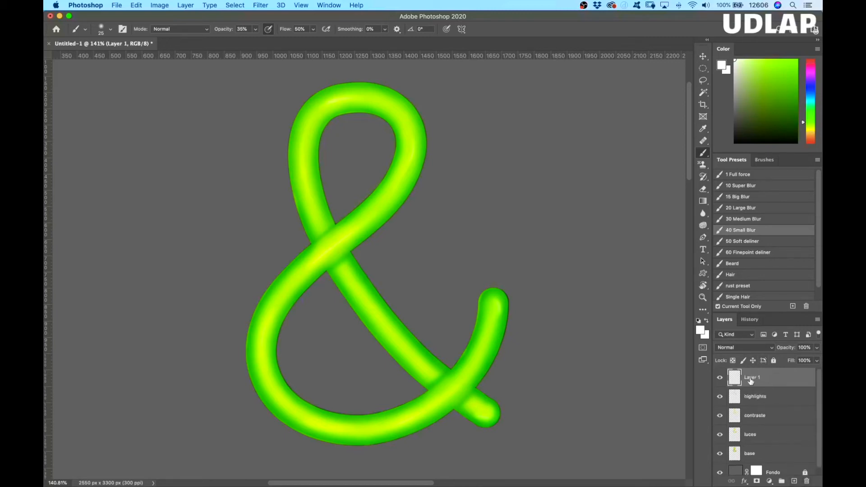
pyautogui.doubleClick(749, 379)
pyautogui.write('sombras')
pyautogui.click(729, 378)
pyautogui.click(747, 349)
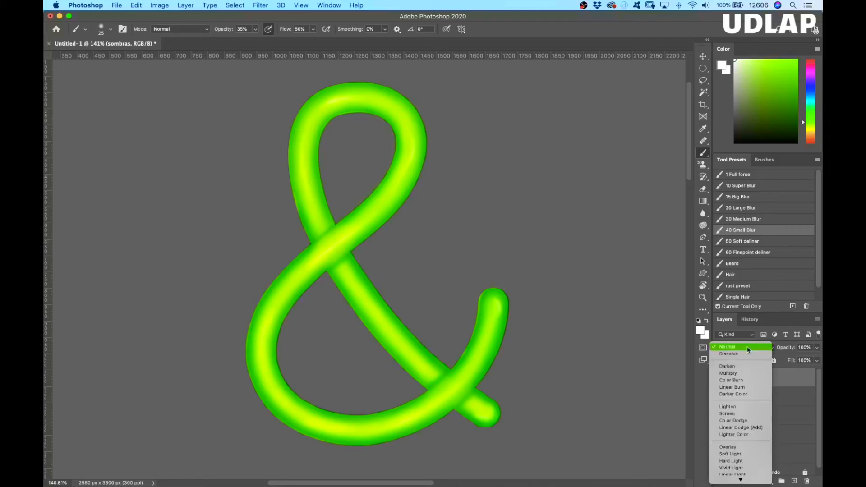
pyautogui.click(742, 374)
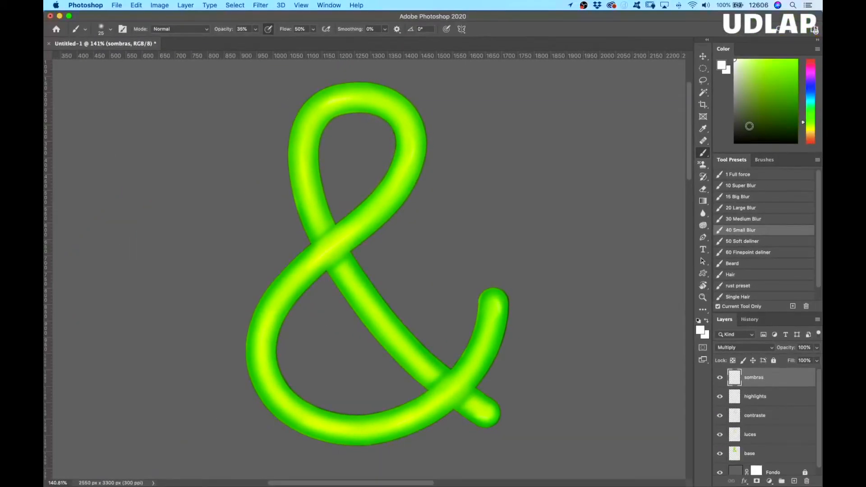
# Try a dark grey shadow with a smaller brush on the sombras layer and undo it.
pyautogui.moveTo(748, 127); pyautogui.dragTo(729, 152)
pyautogui.moveTo(467, 234); pyautogui.dragTo(460, 233)
pyautogui.moveTo(419, 249); pyautogui.dragTo(417, 253)
pyautogui.click(735, 124)
pyautogui.press('super+z')
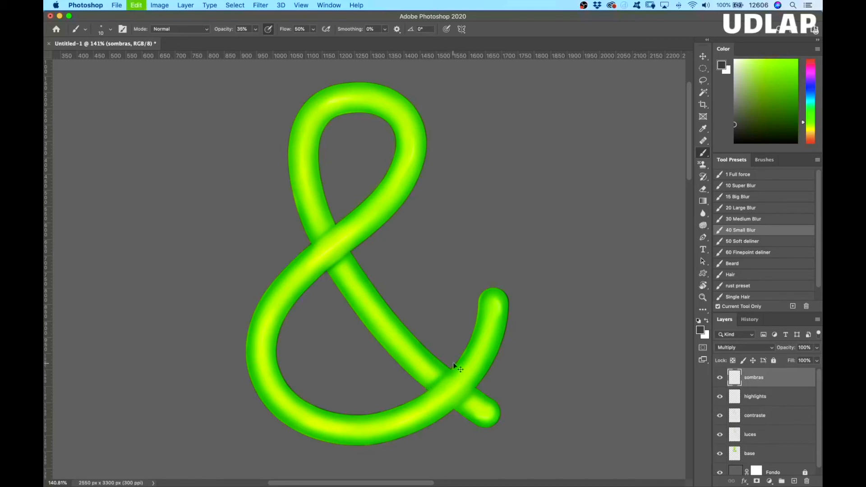
# Rotate the canvas 180° and paint shadows at the ampersand's lower crossing, replacing the dark grey with a mid grey.
pyautogui.moveTo(450, 337)
pyautogui.mouseDown()
pyautogui.moveTo(468, 329)
pyautogui.moveTo(438, 301)
pyautogui.moveTo(417, 237)
pyautogui.mouseUp()
pyautogui.press('z')
pyautogui.press('r')
pyautogui.moveTo(526, 298)
pyautogui.mouseDown()
pyautogui.moveTo(350, 123)
pyautogui.moveTo(215, 173)
pyautogui.moveTo(201, 218)
pyautogui.mouseUp()
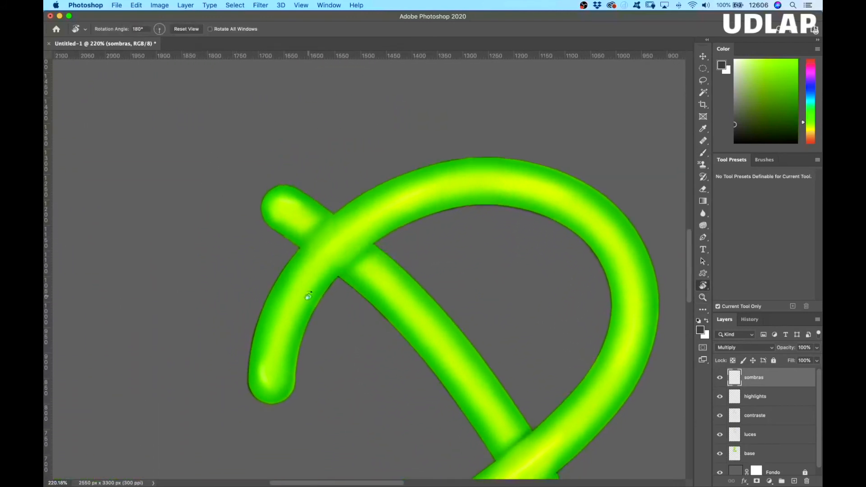
pyautogui.press('b')
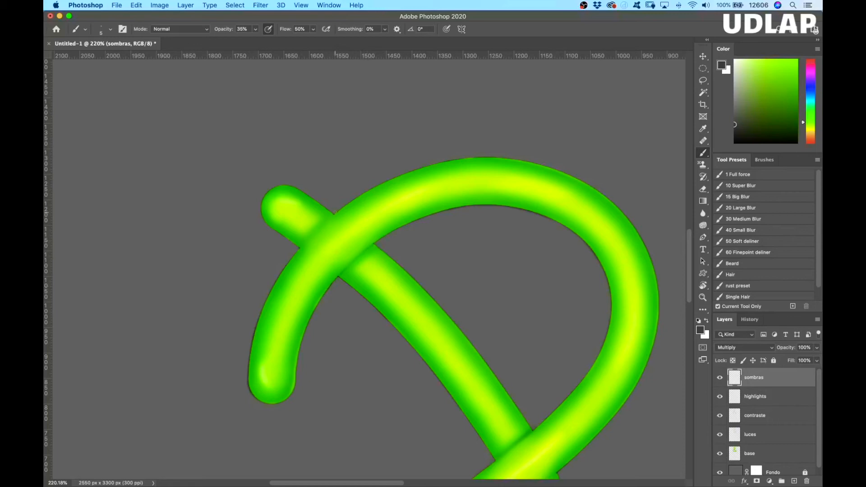
pyautogui.press('super+z')
pyautogui.moveTo(738, 106); pyautogui.dragTo(733, 97)
pyautogui.keyDown('ctrl'); pyautogui.keyDown('alt'); pyautogui.moveTo(348, 183); pyautogui.dragTo(355, 183); pyautogui.keyUp('alt'); pyautogui.keyUp('ctrl')
# Paint shadows at the ampersand's upper crossing with a lighter grey and erase the excess.
pyautogui.moveTo(491, 281); pyautogui.dragTo(433, 161)
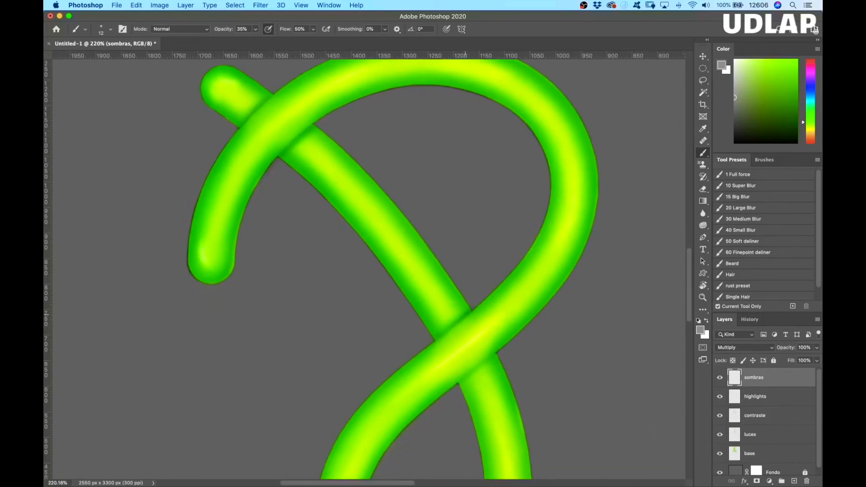
pyautogui.click(734, 89)
pyautogui.moveTo(489, 260); pyautogui.dragTo(482, 262)
pyautogui.click(703, 190)
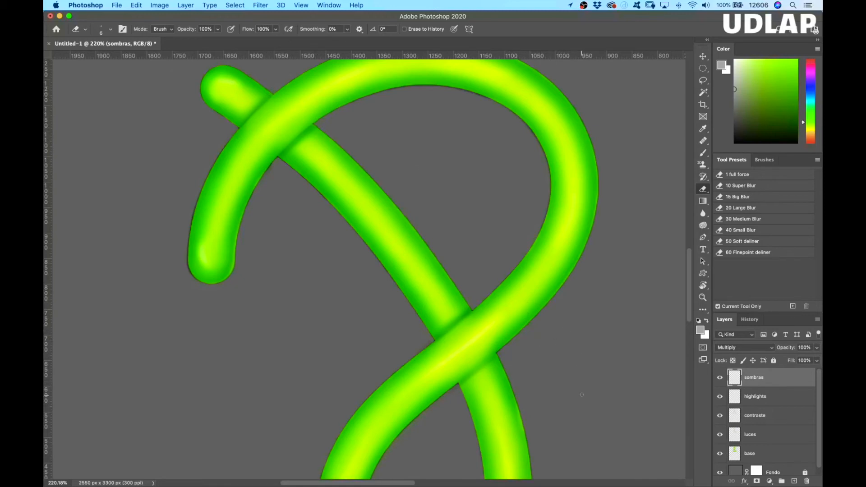
# Return the canvas rotation to 0° and check the shaded ampersand at 100% zoom.
pyautogui.press('r')
pyautogui.moveTo(584, 398)
pyautogui.mouseDown()
pyautogui.moveTo(547, 225)
pyautogui.moveTo(405, 113)
pyautogui.moveTo(333, 138)
pyautogui.moveTo(298, 200)
pyautogui.mouseUp()
pyautogui.moveTo(501, 199); pyautogui.dragTo(485, 232)
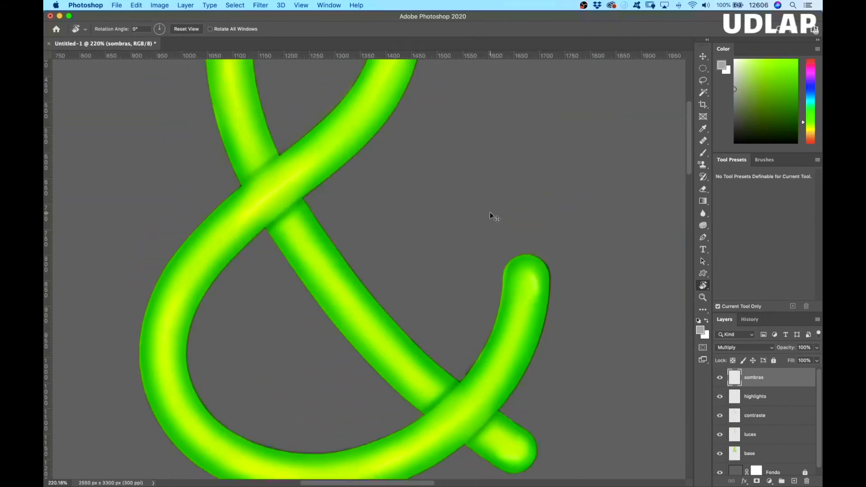
pyautogui.press('super+1')
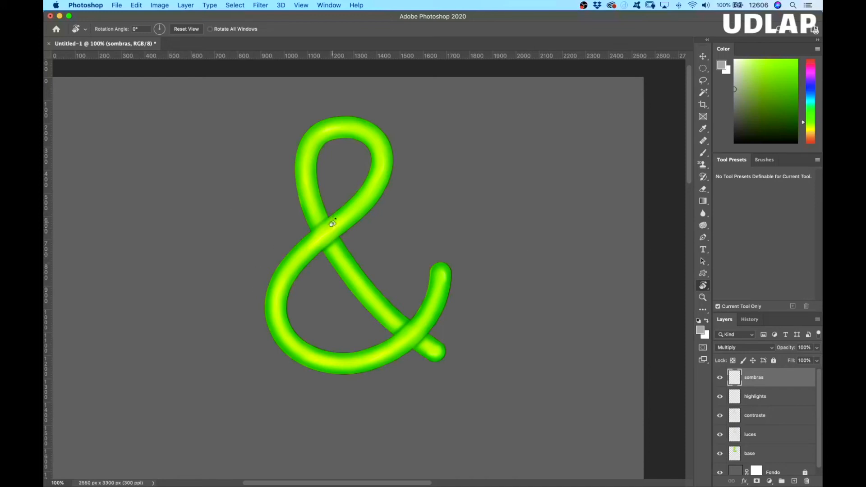
# Set up the brush with the 10 Super Blur preset and a fully saturated bright green.
pyautogui.press('b')
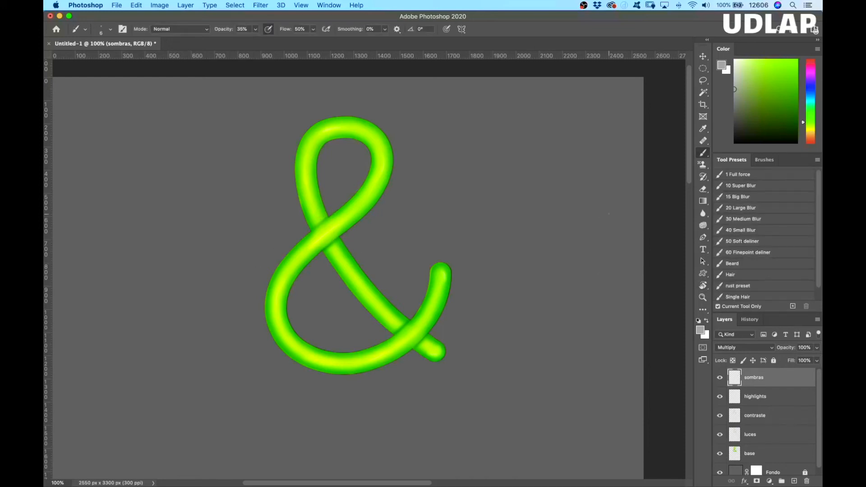
pyautogui.click(739, 186)
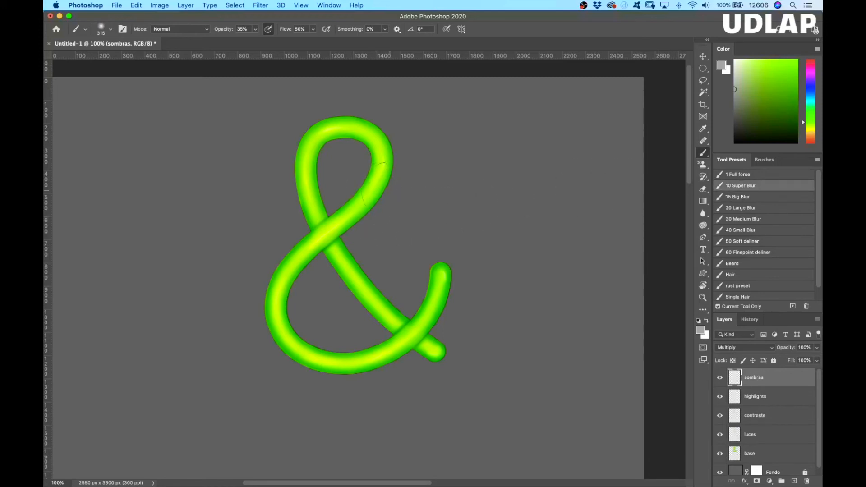
pyautogui.click(785, 77)
pyautogui.moveTo(786, 78); pyautogui.dragTo(797, 60)
# Add a new layer, place it between base and Fondo, and name it glow.
pyautogui.click(793, 482)
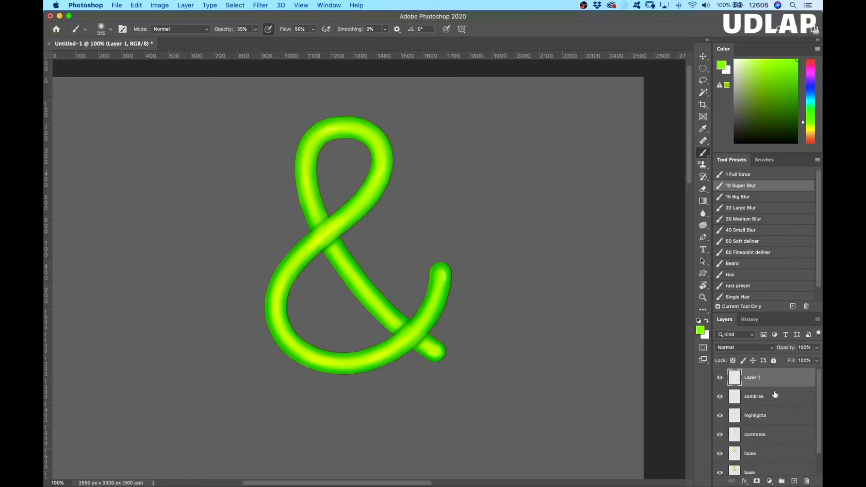
pyautogui.moveTo(772, 380); pyautogui.dragTo(774, 458)
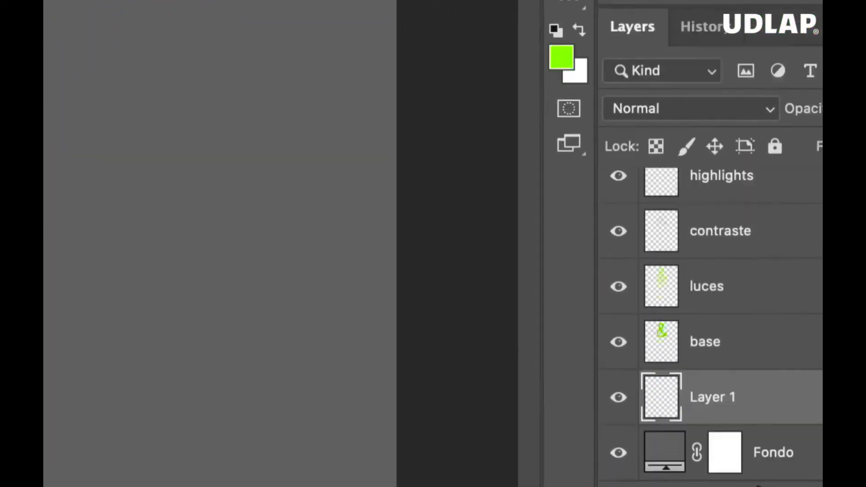
pyautogui.doubleClick(712, 368)
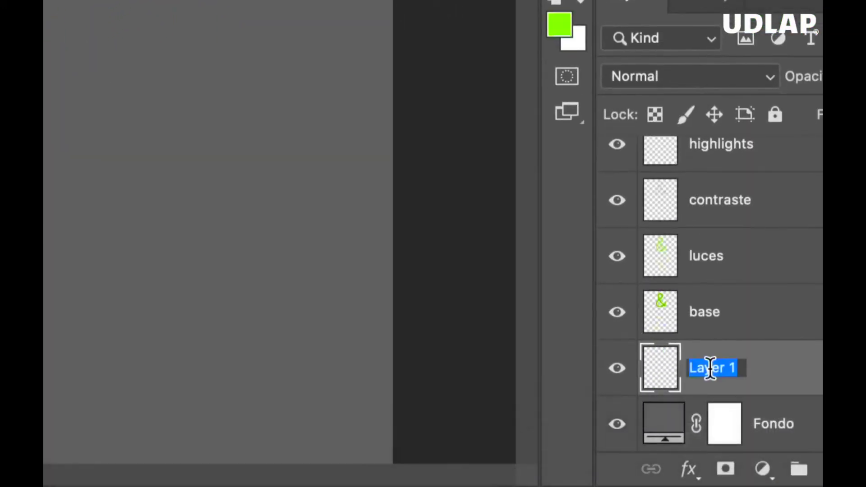
pyautogui.write('glow')
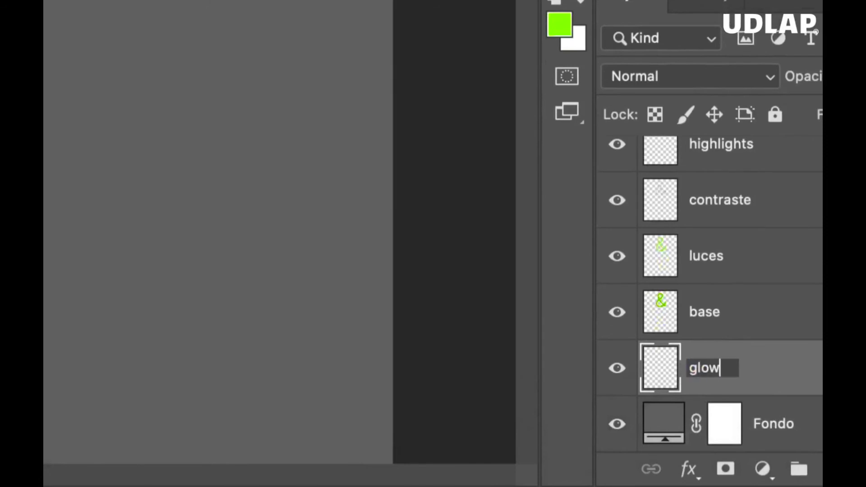
pyautogui.press('Return')
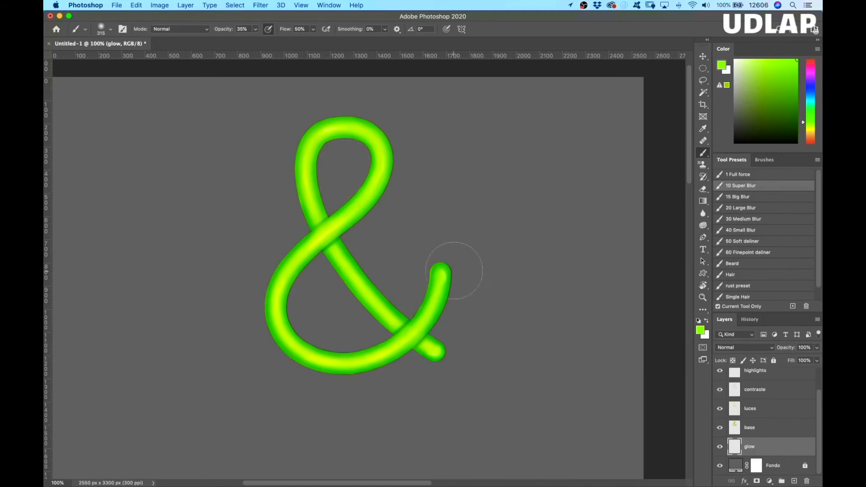
# Reduce the brush to 220 px and paint a green glow behind the ampersand's open hook, diagonal stroke and short tail.
pyautogui.moveTo(506, 256); pyautogui.dragTo(480, 255)
pyautogui.moveTo(435, 280)
pyautogui.mouseDown()
pyautogui.moveTo(413, 319)
pyautogui.moveTo(433, 315)
pyautogui.mouseUp()
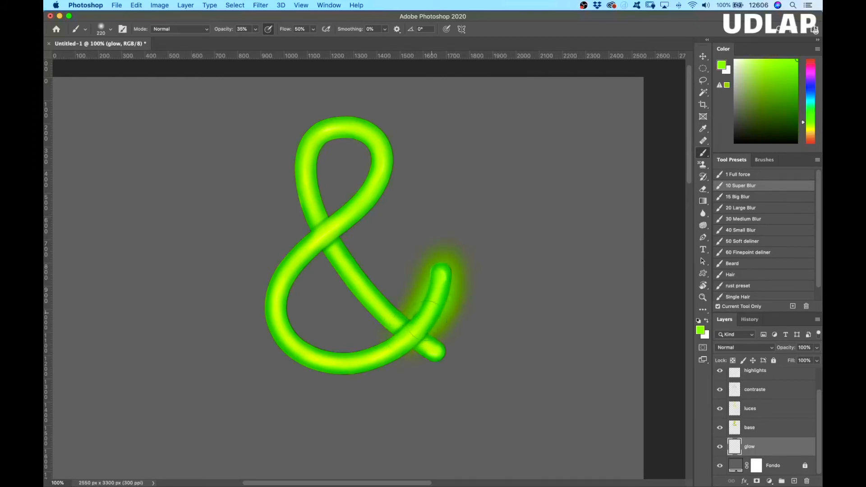
pyautogui.moveTo(450, 266)
pyautogui.mouseDown()
pyautogui.moveTo(420, 322)
pyautogui.moveTo(429, 363)
pyautogui.moveTo(444, 356)
pyautogui.moveTo(440, 341)
pyautogui.moveTo(419, 340)
pyautogui.mouseUp()
pyautogui.keyDown('shift'); pyautogui.click(328, 233); pyautogui.keyUp('shift')
pyautogui.moveTo(329, 245)
pyautogui.mouseDown()
pyautogui.moveTo(338, 272)
pyautogui.moveTo(395, 340)
pyautogui.moveTo(324, 248)
pyautogui.moveTo(408, 342)
pyautogui.moveTo(333, 250)
pyautogui.moveTo(400, 335)
pyautogui.moveTo(344, 259)
pyautogui.moveTo(399, 323)
pyautogui.mouseUp()
pyautogui.moveTo(345, 261); pyautogui.dragTo(394, 335)
pyautogui.moveTo(332, 246); pyautogui.dragTo(359, 282)
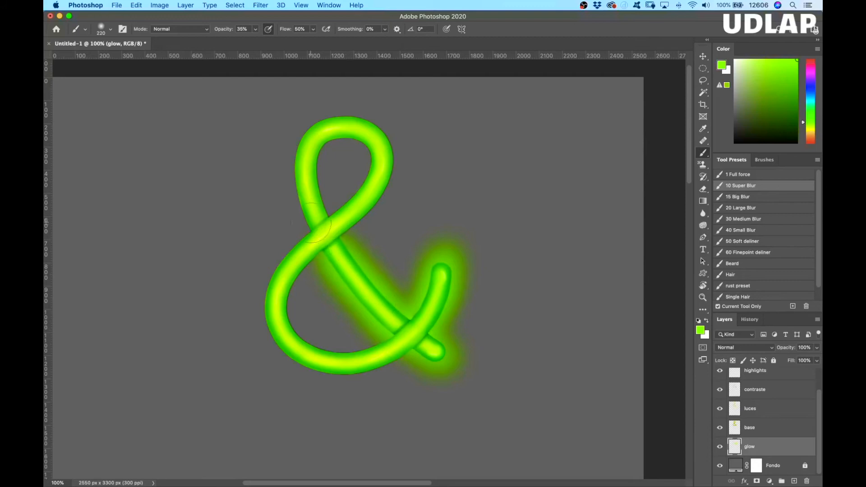
# Extend the green glow behind the upper loop and around the lower bowl.
pyautogui.moveTo(319, 241)
pyautogui.mouseDown()
pyautogui.moveTo(306, 175)
pyautogui.moveTo(318, 230)
pyautogui.moveTo(317, 159)
pyautogui.moveTo(312, 219)
pyautogui.moveTo(309, 167)
pyautogui.moveTo(315, 205)
pyautogui.moveTo(308, 177)
pyautogui.moveTo(320, 177)
pyautogui.moveTo(307, 170)
pyautogui.moveTo(335, 147)
pyautogui.moveTo(304, 155)
pyautogui.moveTo(357, 122)
pyautogui.moveTo(356, 134)
pyautogui.moveTo(314, 141)
pyautogui.moveTo(349, 138)
pyautogui.moveTo(320, 134)
pyautogui.moveTo(367, 151)
pyautogui.mouseUp()
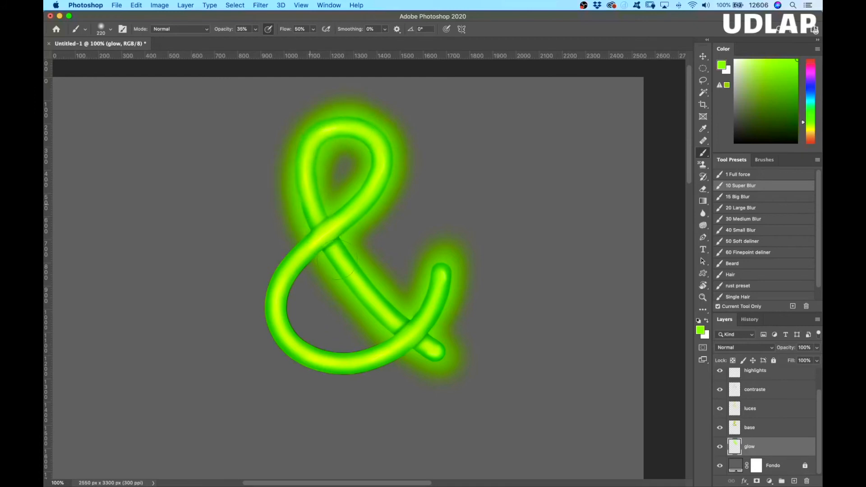
pyautogui.moveTo(393, 324); pyautogui.dragTo(443, 351)
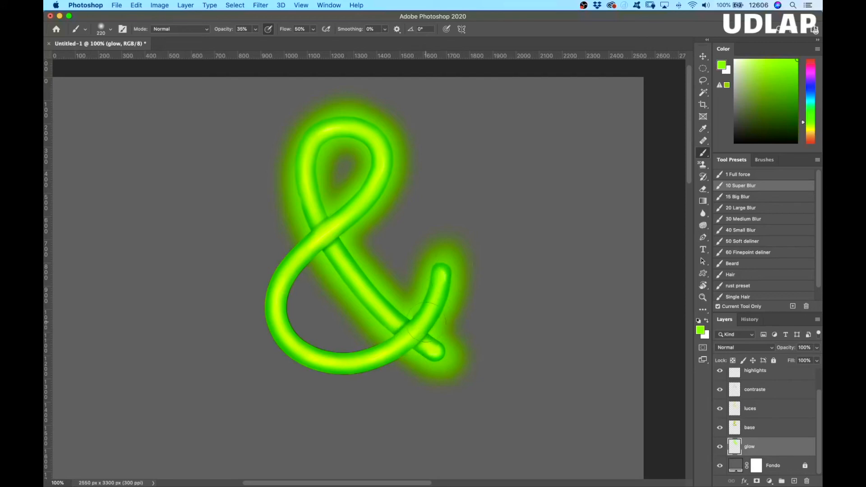
pyautogui.moveTo(326, 241)
pyautogui.mouseDown()
pyautogui.moveTo(274, 296)
pyautogui.moveTo(309, 250)
pyautogui.moveTo(271, 321)
pyautogui.moveTo(317, 252)
pyautogui.moveTo(282, 324)
pyautogui.moveTo(304, 263)
pyautogui.moveTo(274, 317)
pyautogui.moveTo(291, 308)
pyautogui.moveTo(285, 331)
pyautogui.moveTo(289, 300)
pyautogui.moveTo(292, 347)
pyautogui.moveTo(289, 304)
pyautogui.moveTo(307, 361)
pyautogui.mouseUp()
pyautogui.moveTo(275, 311)
pyautogui.mouseDown()
pyautogui.moveTo(327, 352)
pyautogui.moveTo(289, 348)
pyautogui.moveTo(343, 363)
pyautogui.moveTo(381, 356)
pyautogui.moveTo(418, 332)
pyautogui.mouseUp()
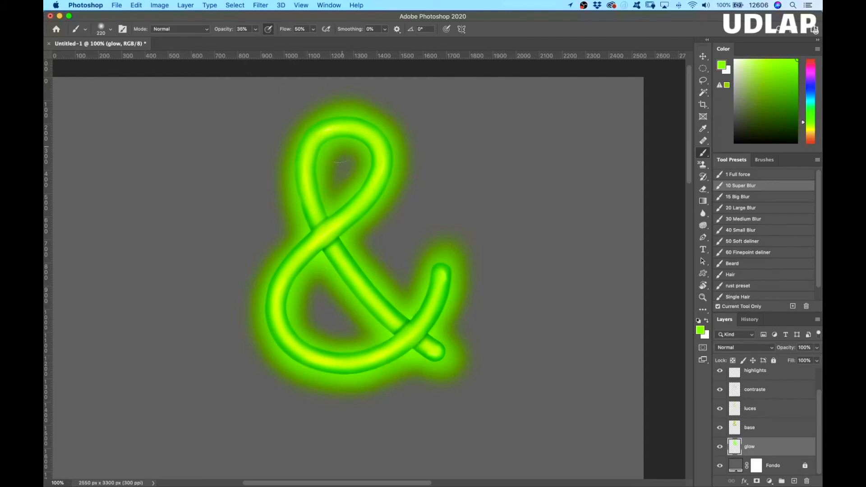
# Intensify the glow along the loop, bowl and diagonal, and add a glow dab below the short tail.
pyautogui.moveTo(341, 125); pyautogui.dragTo(323, 135)
pyautogui.moveTo(322, 177); pyautogui.dragTo(321, 230)
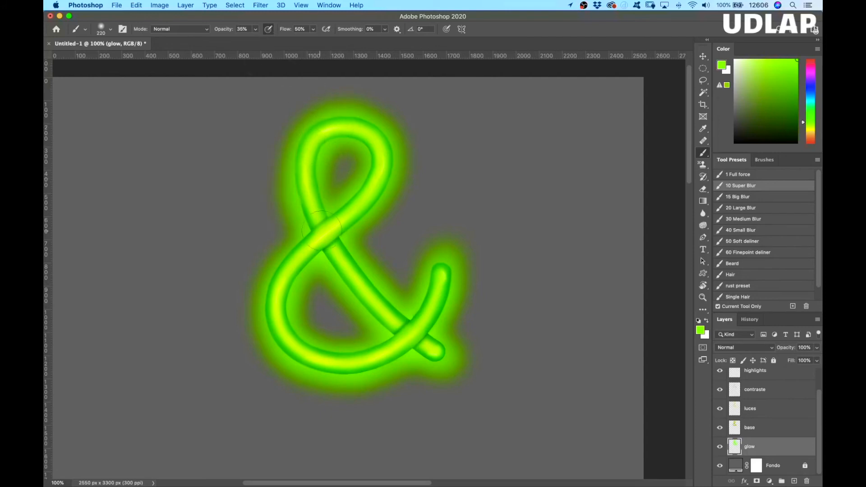
pyautogui.moveTo(379, 158)
pyautogui.mouseDown()
pyautogui.moveTo(383, 205)
pyautogui.moveTo(318, 243)
pyautogui.moveTo(283, 315)
pyautogui.mouseUp()
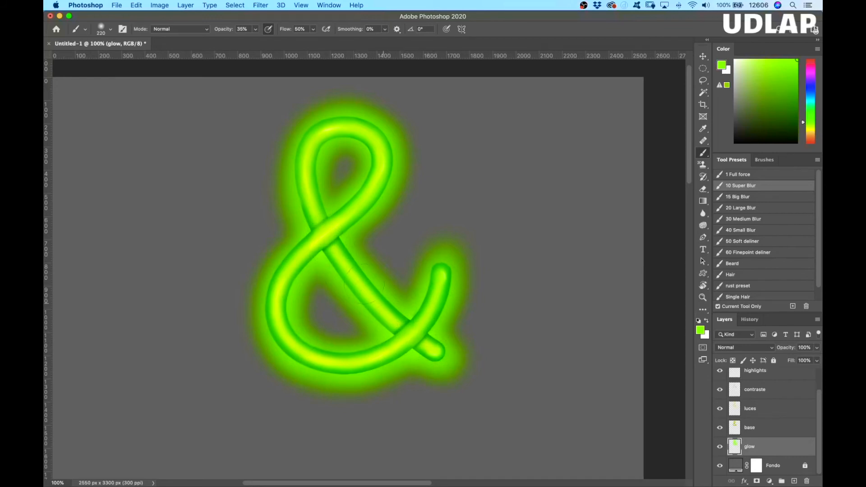
pyautogui.moveTo(349, 253); pyautogui.dragTo(408, 326)
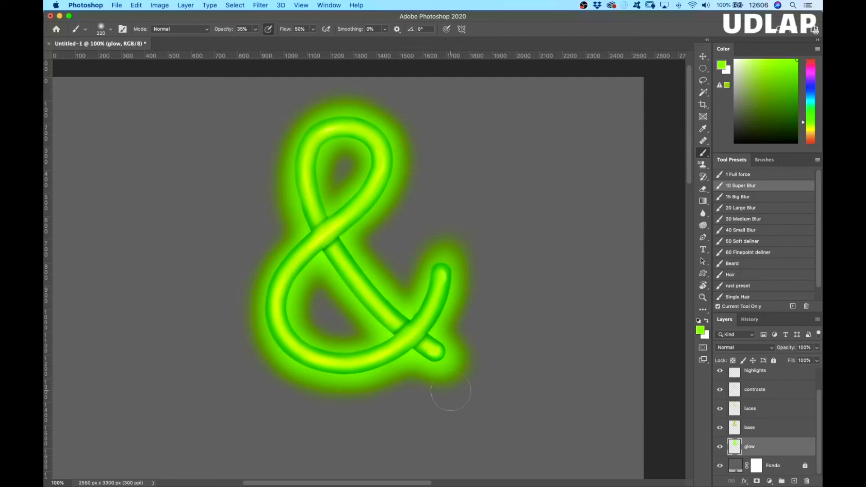
pyautogui.click(451, 391)
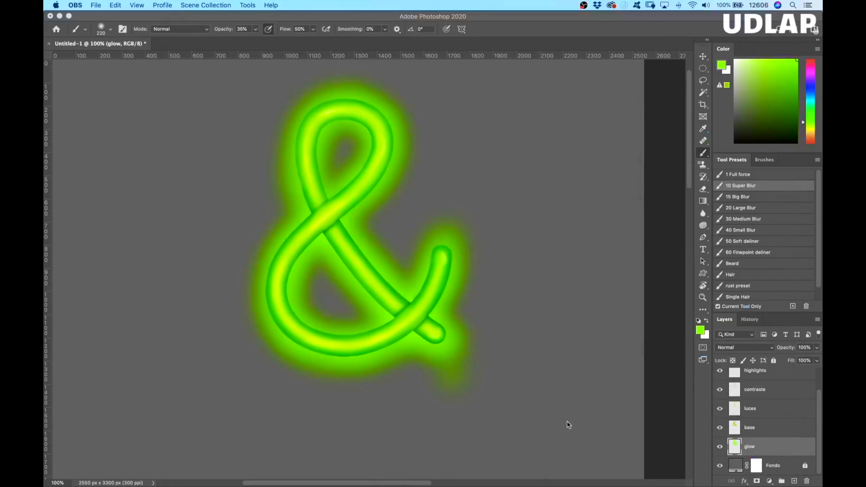
# Open the brick wall image ladrillos.png from the Desktop folder.
pyautogui.click(580, 364)
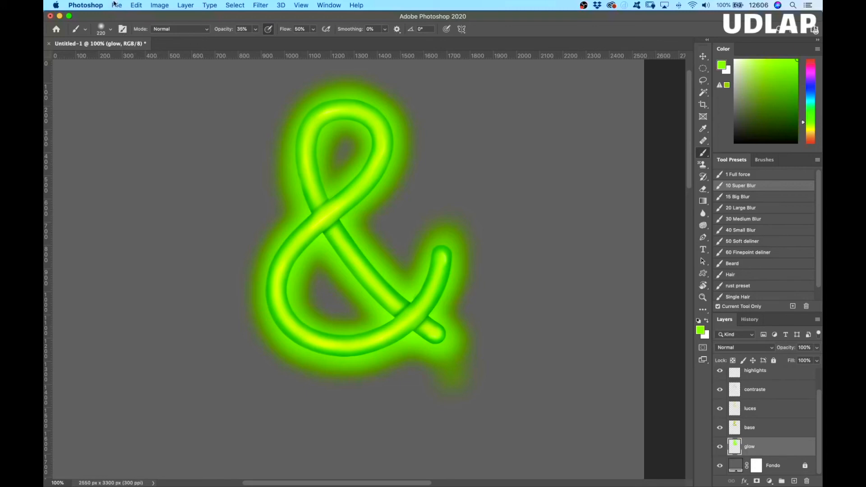
pyautogui.click(115, 5)
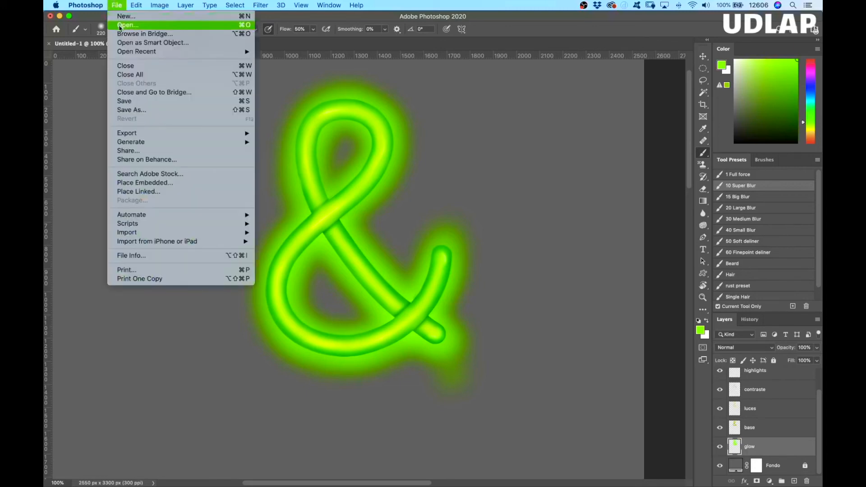
pyautogui.click(120, 25)
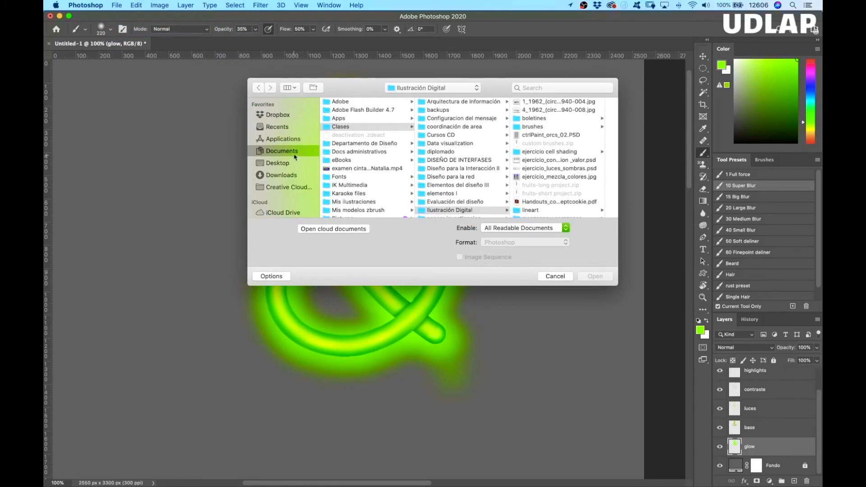
pyautogui.click(276, 166)
pyautogui.click(343, 103)
pyautogui.click(596, 276)
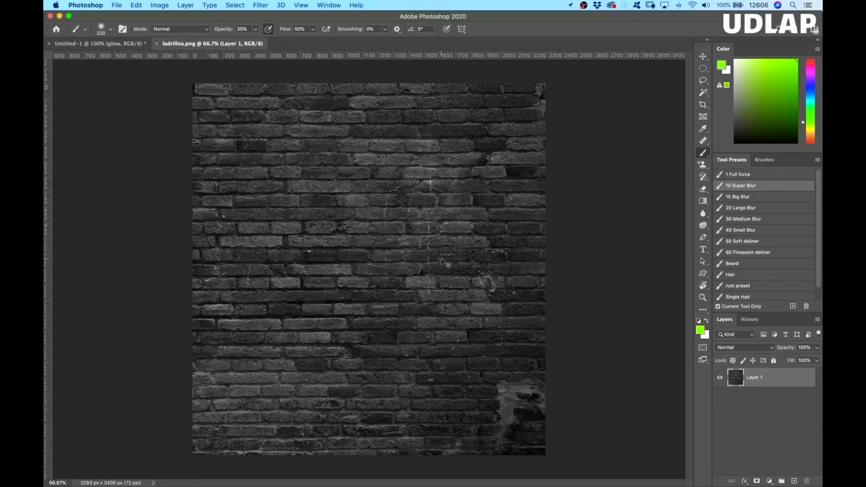
# Copy the entire brick wall image and paste it into the Untitled-1 ampersand document.
pyautogui.press('super+a')
pyautogui.click(120, 44)
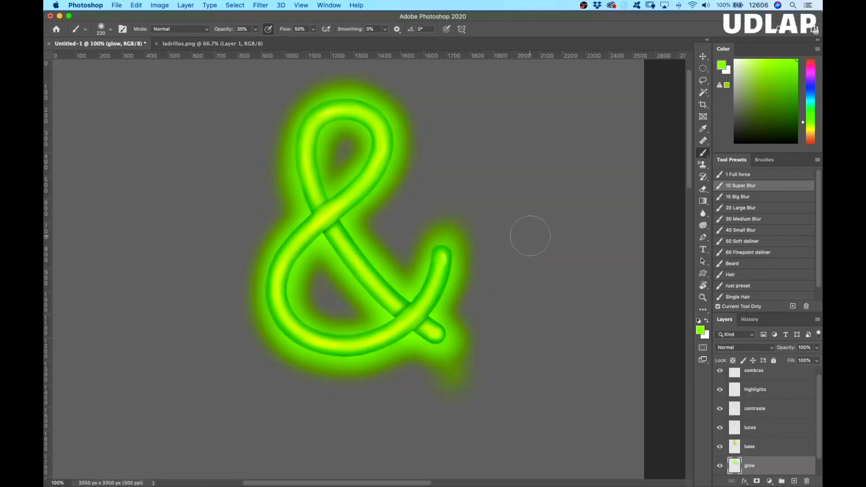
pyautogui.press('super+v')
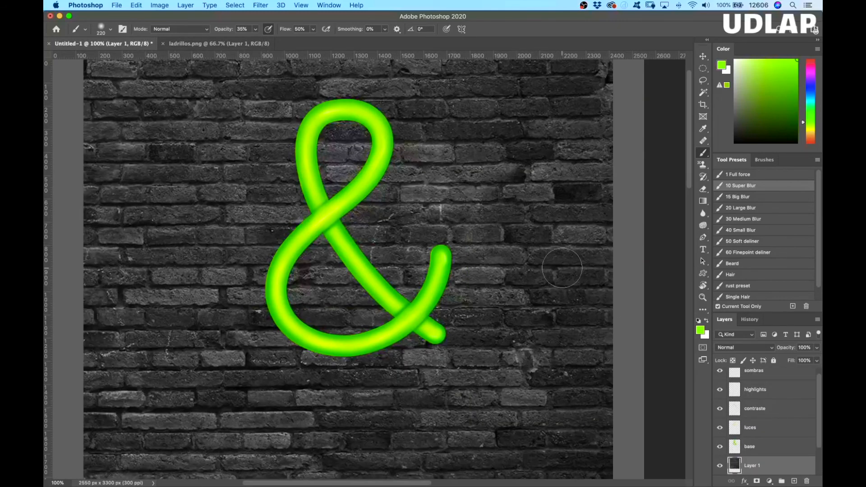
# Move the pasted brick layer between glow and Fondo so it sits behind the ampersand and its glow.
pyautogui.press('z')
pyautogui.moveTo(553, 253)
pyautogui.mouseDown()
pyautogui.moveTo(523, 253)
pyautogui.moveTo(536, 255)
pyautogui.mouseUp()
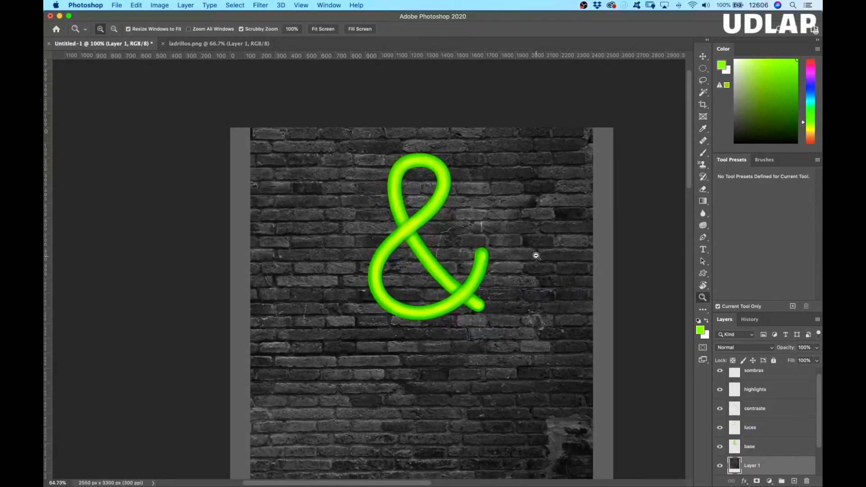
pyautogui.scroll(-2, 795, 448)
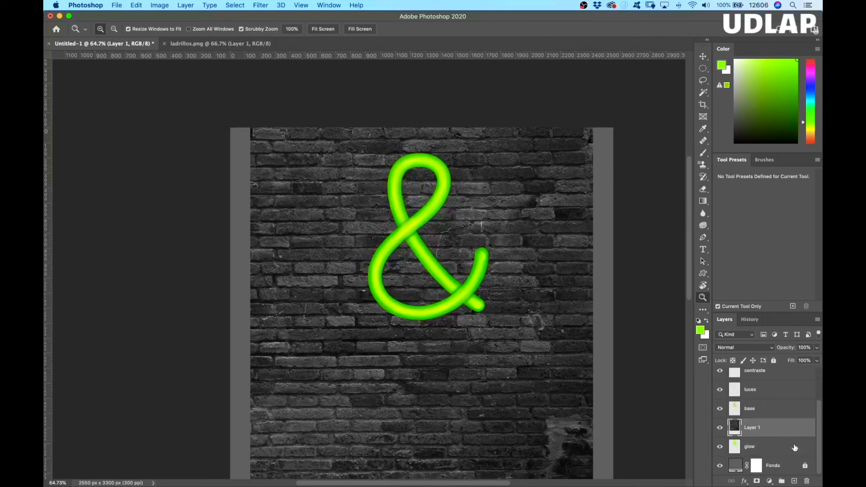
pyautogui.moveTo(766, 429); pyautogui.dragTo(761, 457)
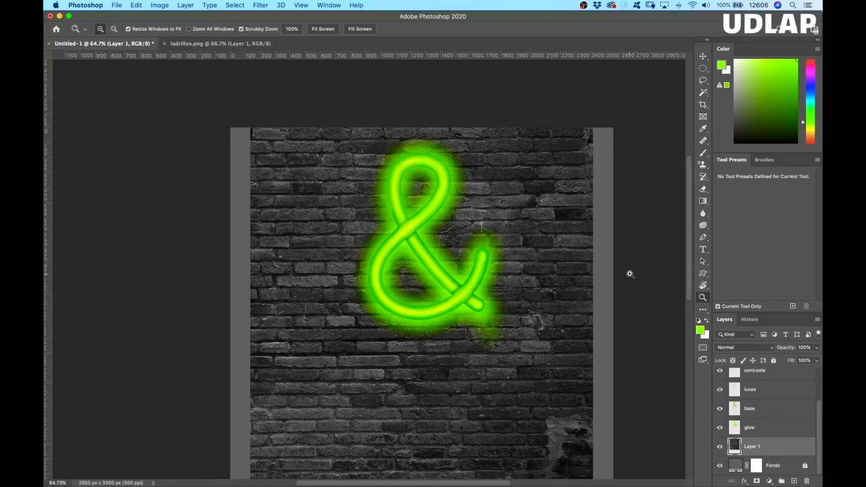
pyautogui.press('super+plus')
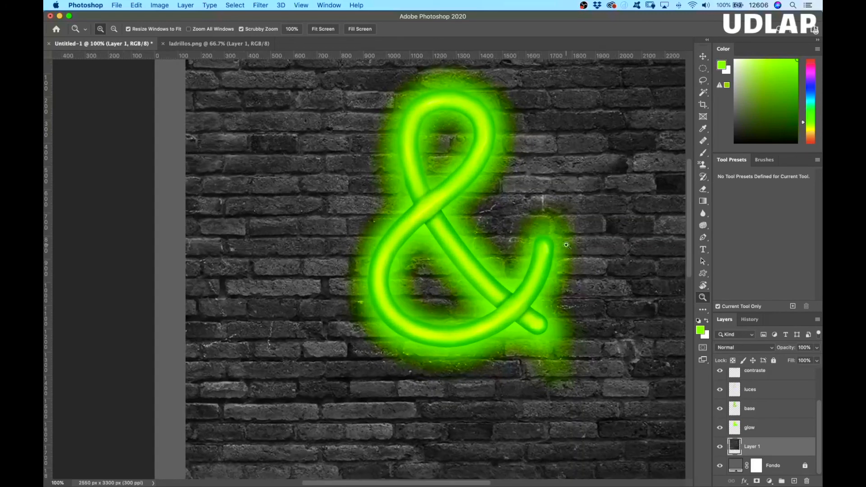
pyautogui.moveTo(615, 208); pyautogui.dragTo(544, 222)
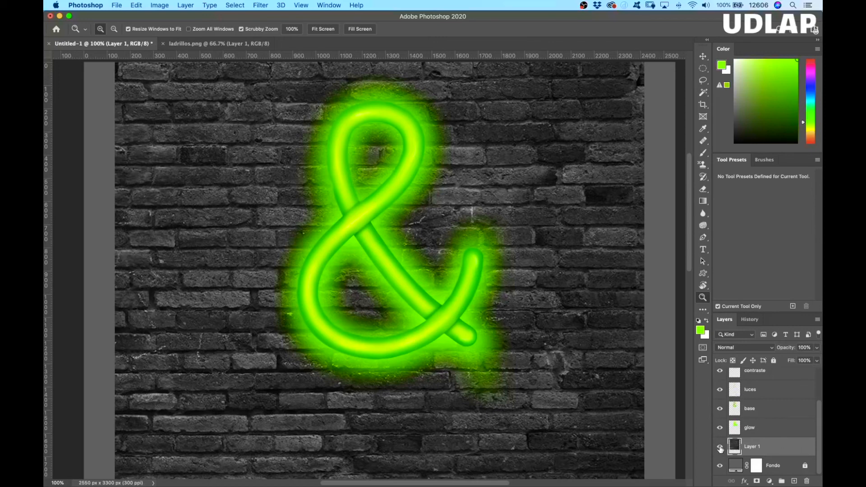
# Enlarge the layer list and hide every layer except base and Fondo.
pyautogui.click(720, 447)
pyautogui.moveTo(720, 409); pyautogui.dragTo(721, 373)
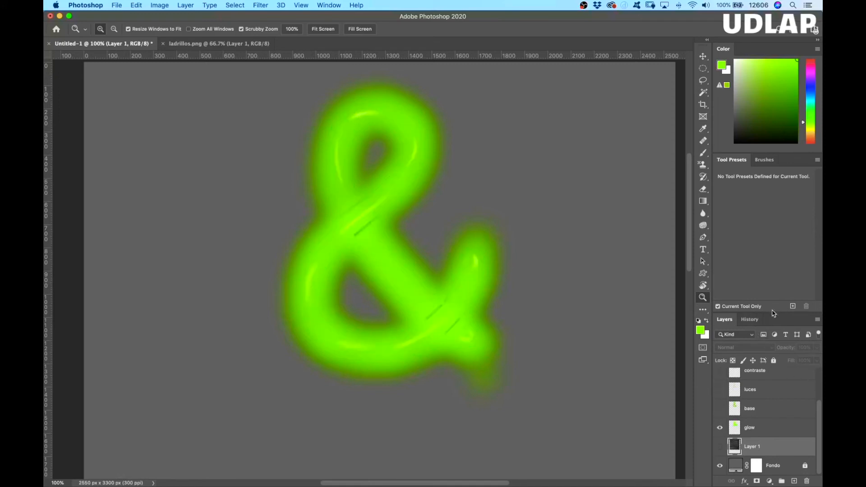
pyautogui.moveTo(772, 314); pyautogui.dragTo(767, 209)
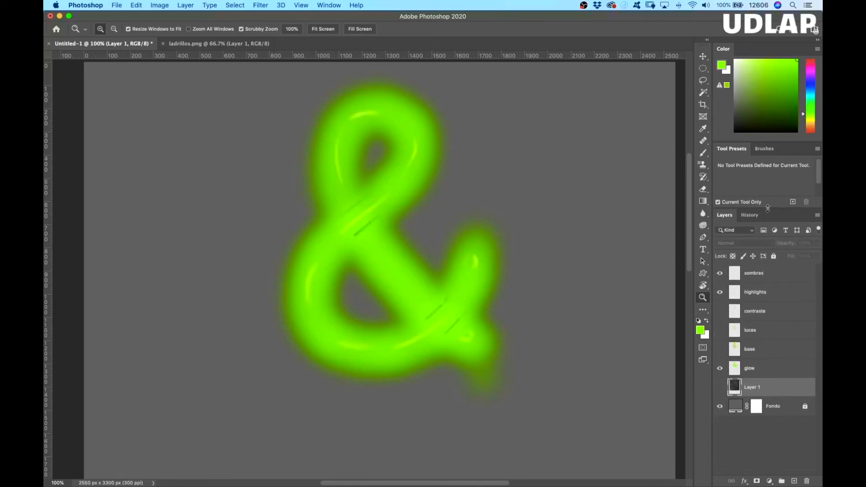
pyautogui.click(721, 349)
pyautogui.click(720, 292)
pyautogui.click(720, 274)
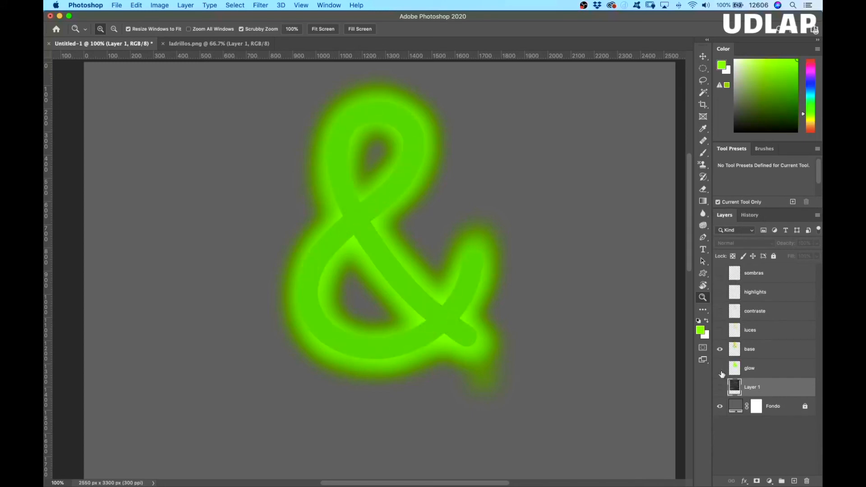
pyautogui.click(720, 368)
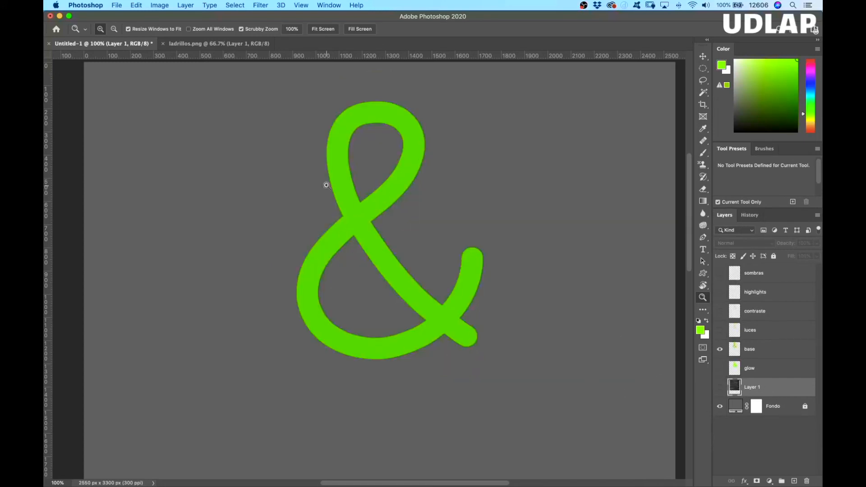
# Duplicate the base layer, place the copy directly beneath base, and name it drop shadow.
pyautogui.click(758, 349)
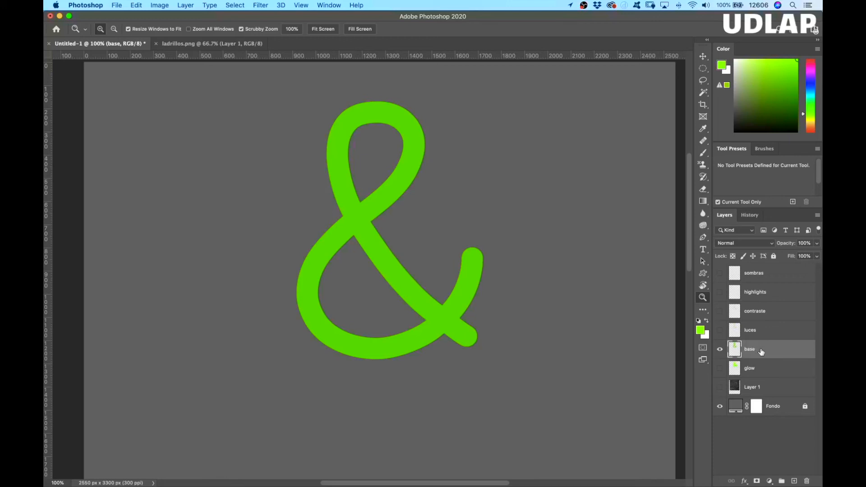
pyautogui.moveTo(761, 351); pyautogui.dragTo(797, 480)
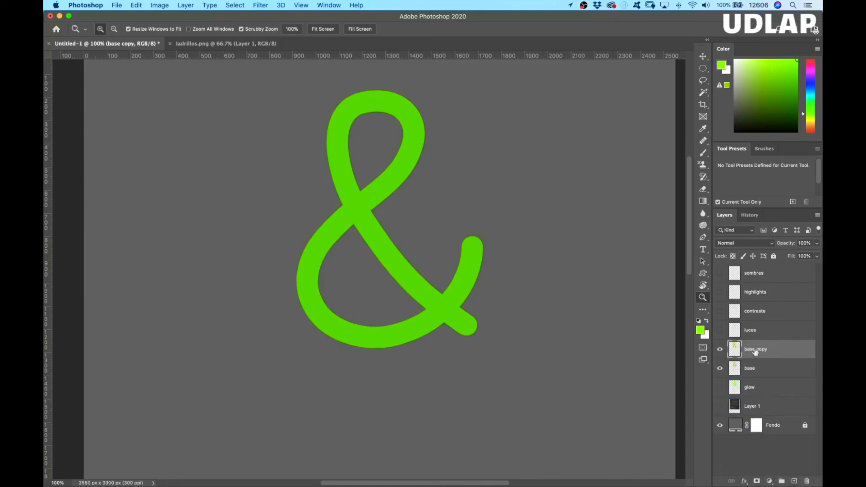
pyautogui.moveTo(762, 351); pyautogui.dragTo(756, 367)
pyautogui.doubleClick(755, 368)
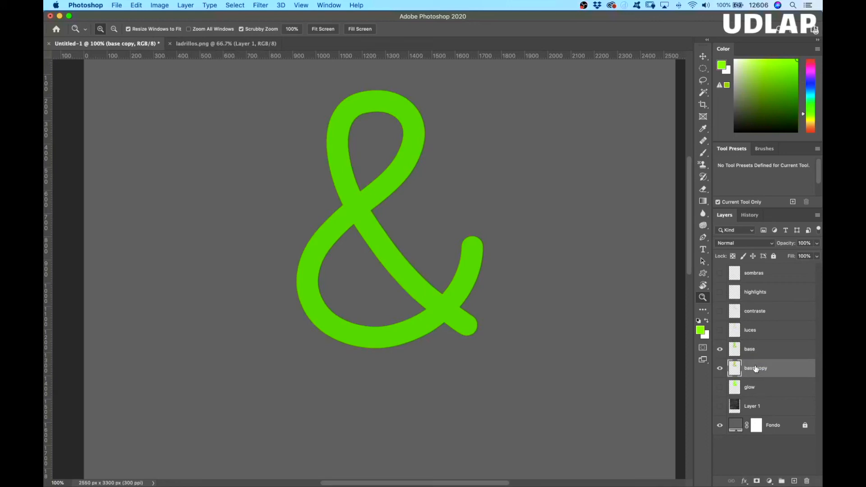
pyautogui.write('drop shadow')
pyautogui.press('Return')
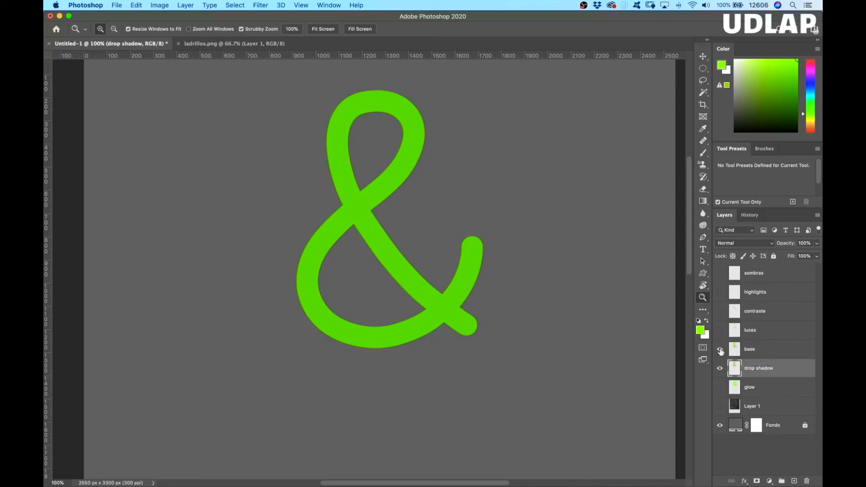
# Hide base, select the ampersand on the drop shadow layer with the Magic Wand, fill it with Black at 100% opacity, and deselect.
pyautogui.click(757, 350)
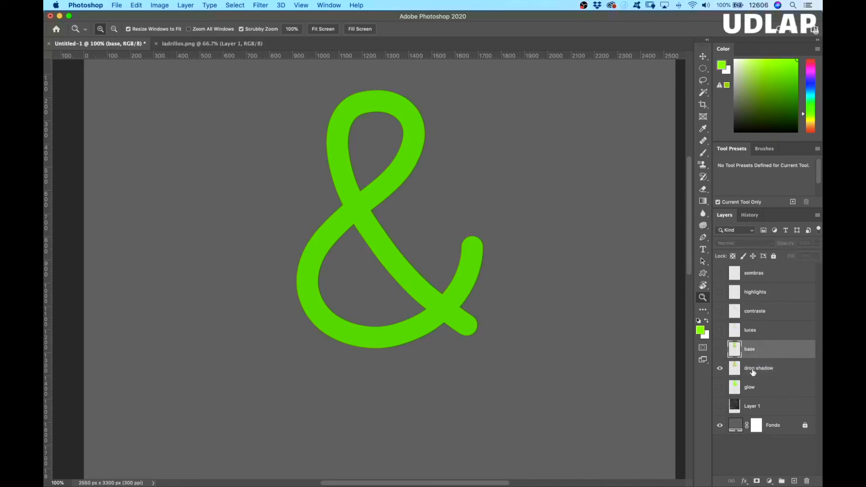
pyautogui.click(740, 371)
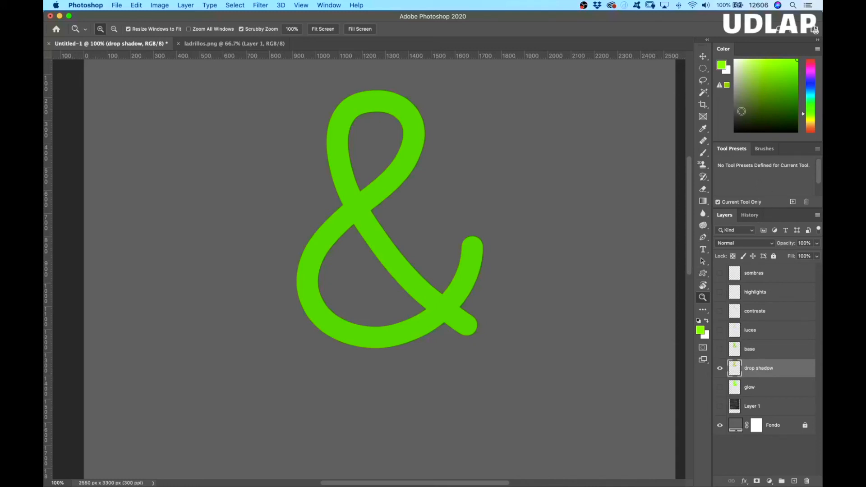
pyautogui.click(703, 93)
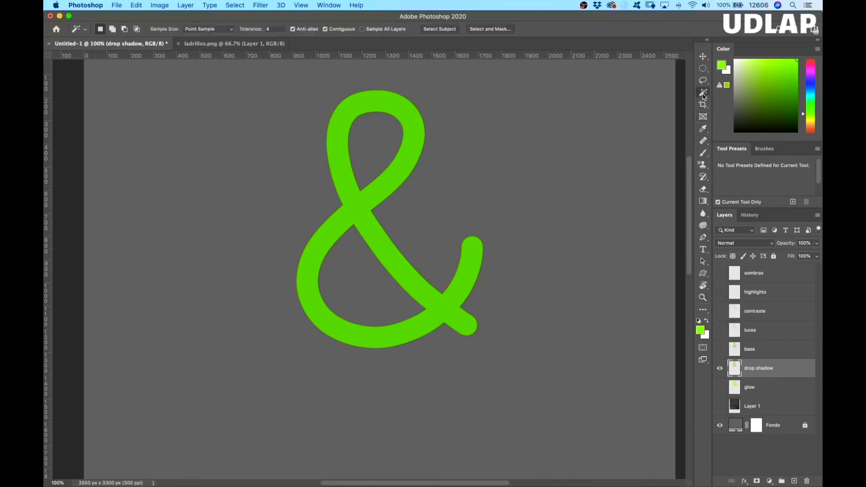
pyautogui.click(383, 198)
pyautogui.click(136, 5)
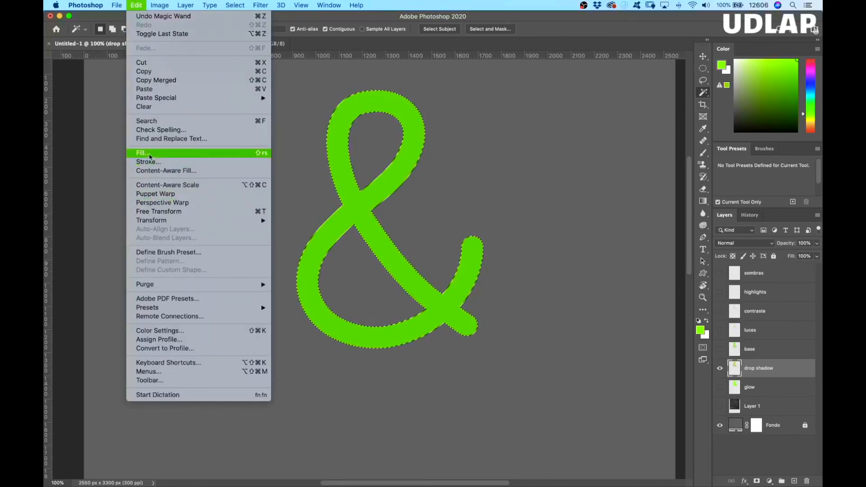
pyautogui.click(150, 156)
pyautogui.click(441, 205)
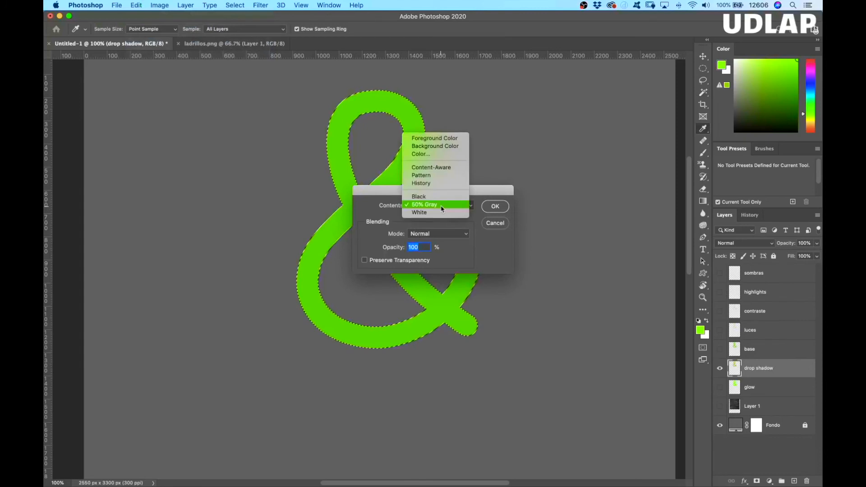
pyautogui.click(439, 197)
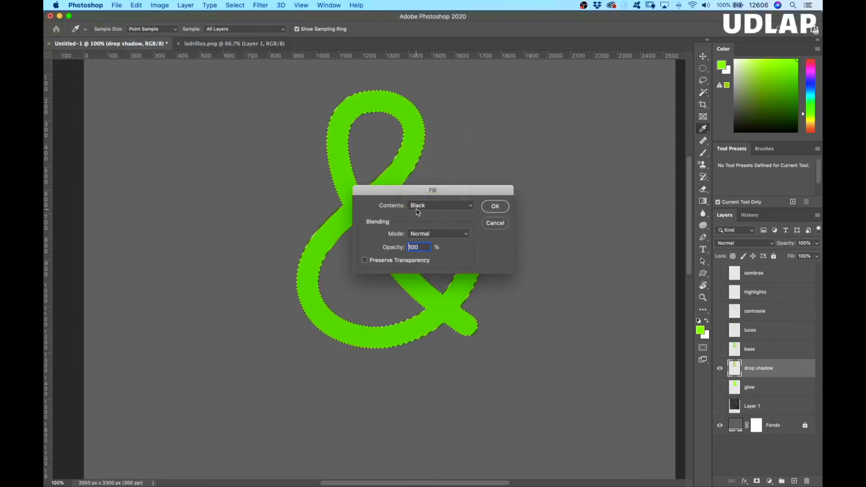
pyautogui.click(493, 206)
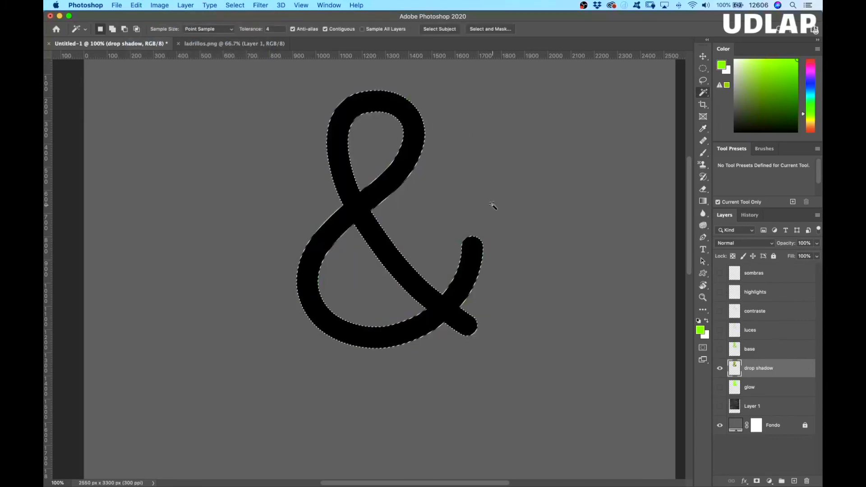
pyautogui.press('super+d')
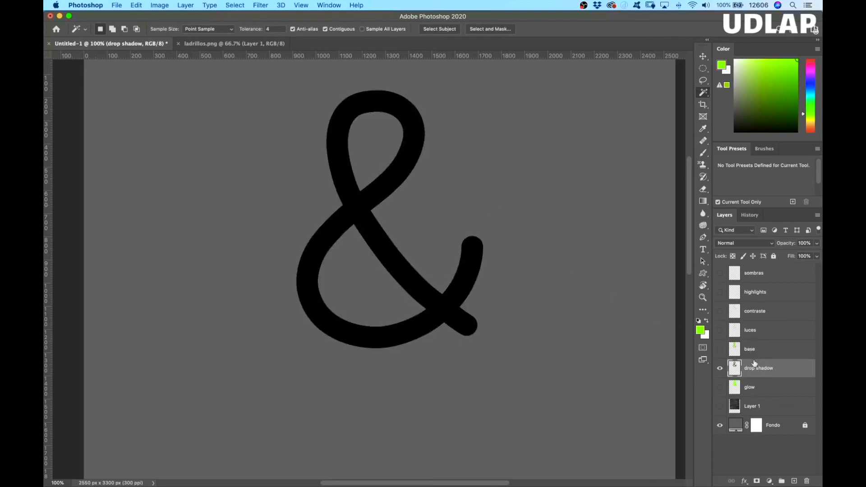
# Set the drop shadow layer's blend mode to Multiply and make all the hidden layers visible again.
pyautogui.click(720, 350)
pyautogui.click(721, 350)
pyautogui.click(721, 350)
pyautogui.click(721, 350)
pyautogui.click(749, 245)
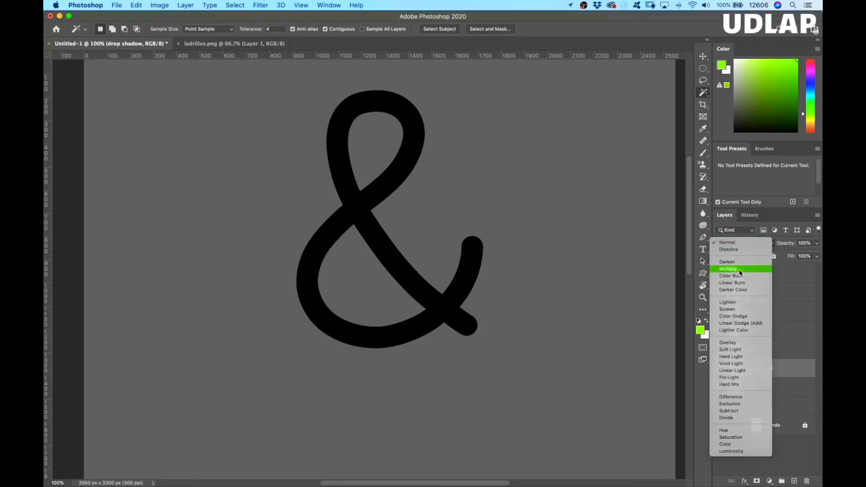
pyautogui.click(740, 273)
pyautogui.moveTo(720, 313); pyautogui.dragTo(720, 408)
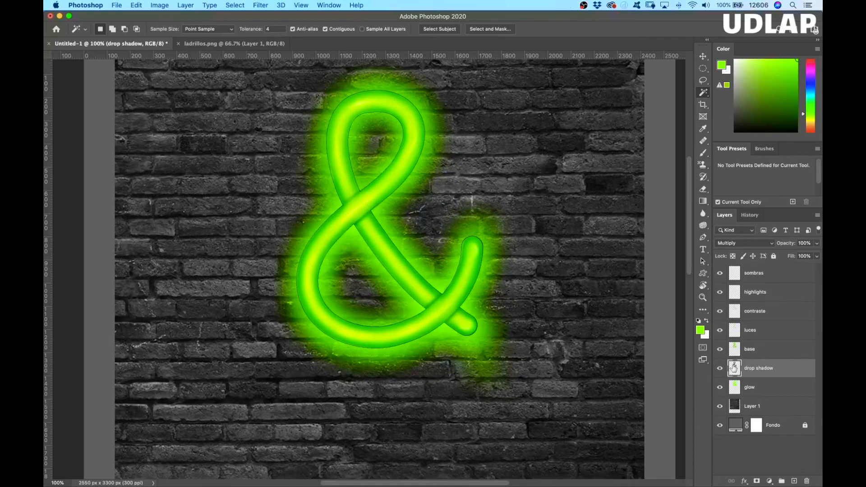
# Offset the whole drop shadow slightly down and left of the ampersand, deselect it, and reduce its layer opacity to 26%.
pyautogui.press('v')
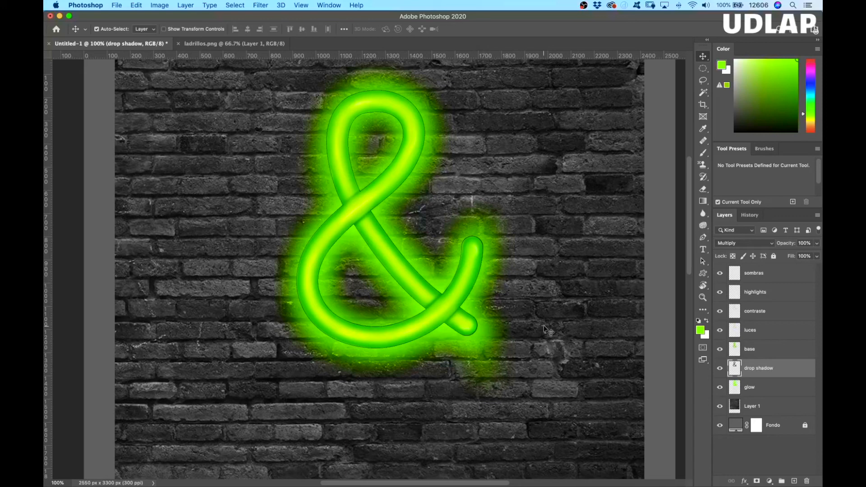
pyautogui.click(509, 301)
pyautogui.click(765, 373)
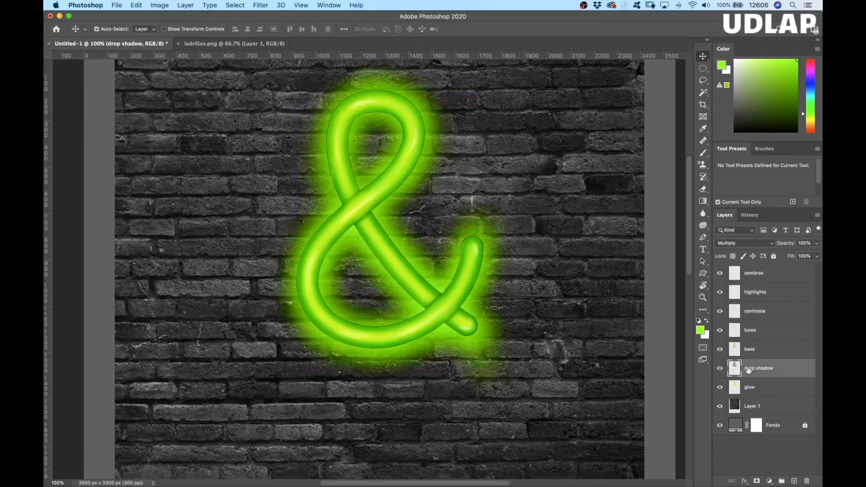
pyautogui.press('super+a')
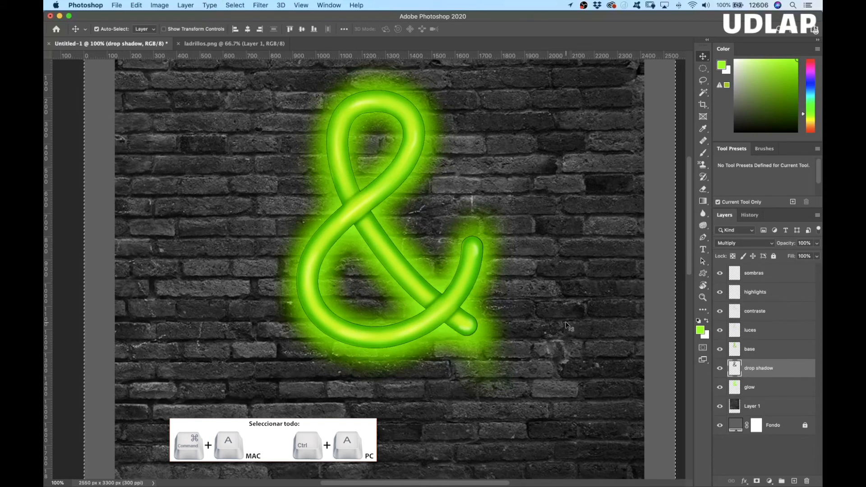
pyautogui.moveTo(471, 330); pyautogui.dragTo(466, 333)
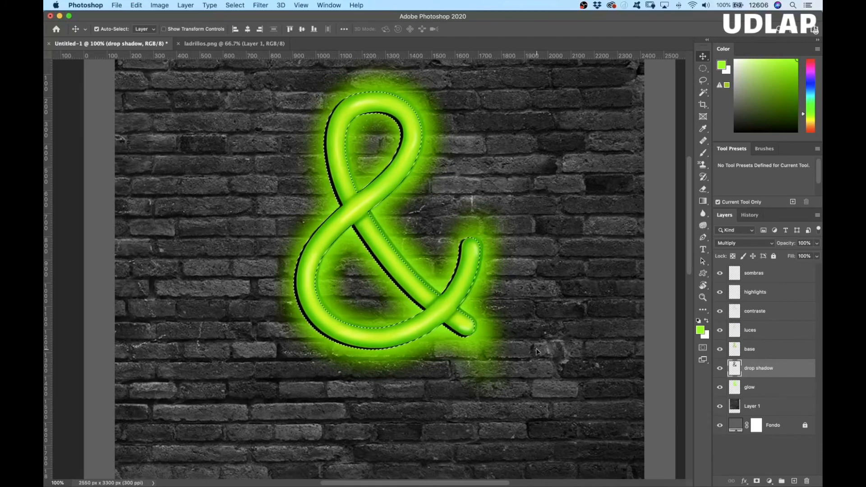
pyautogui.press('super+d')
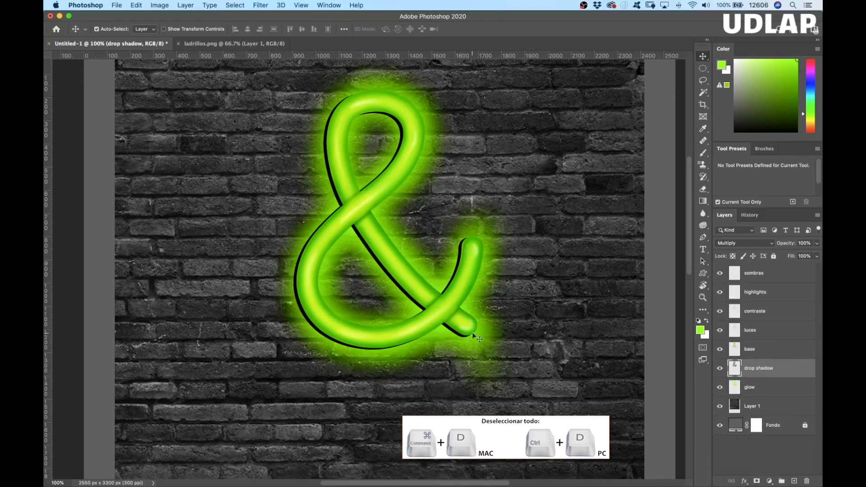
pyautogui.moveTo(817, 244); pyautogui.dragTo(786, 258)
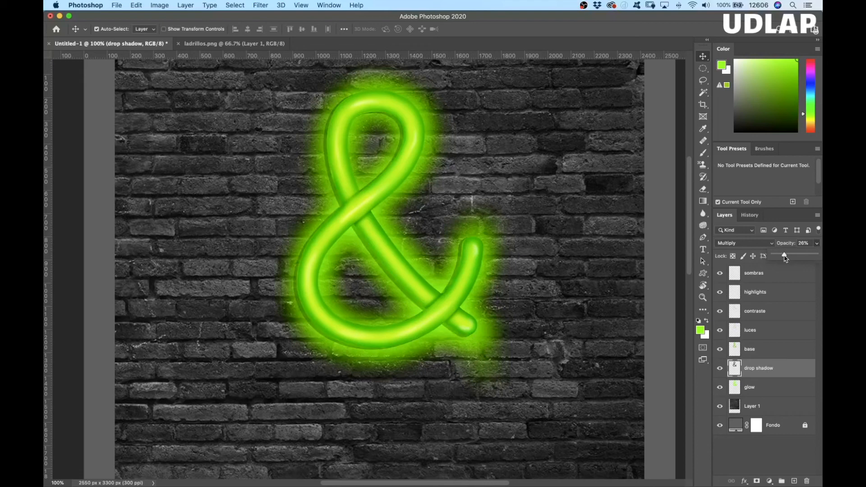
# Reduce the drop shadow layer's opacity to 20% and soften the layer with a low-radius Gaussian Blur.
pyautogui.moveTo(785, 257); pyautogui.dragTo(782, 258)
pyautogui.click(262, 5)
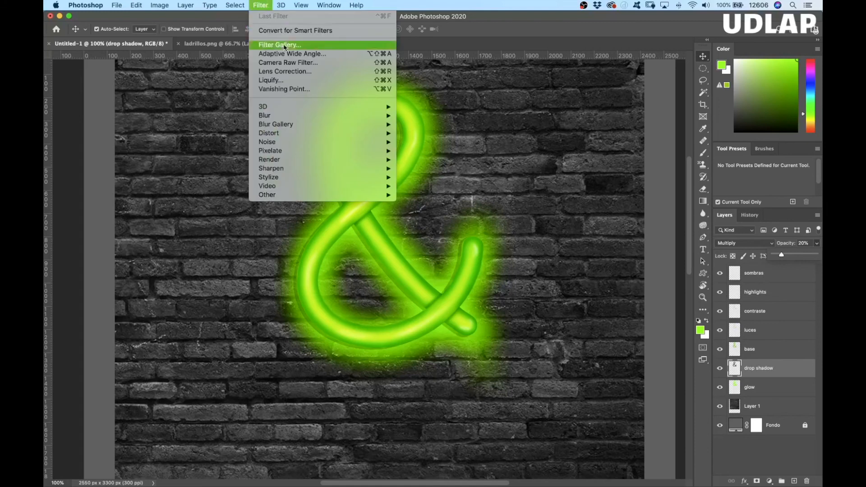
pyautogui.moveTo(296, 142)
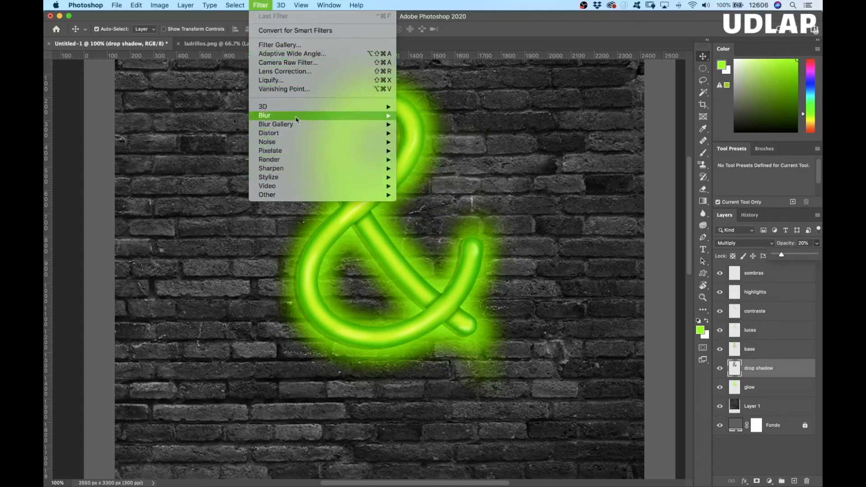
pyautogui.moveTo(296, 119)
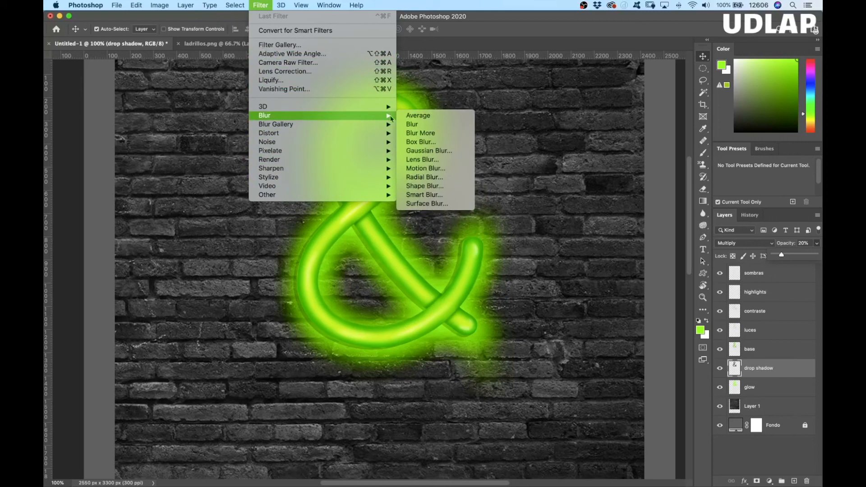
pyautogui.click(433, 154)
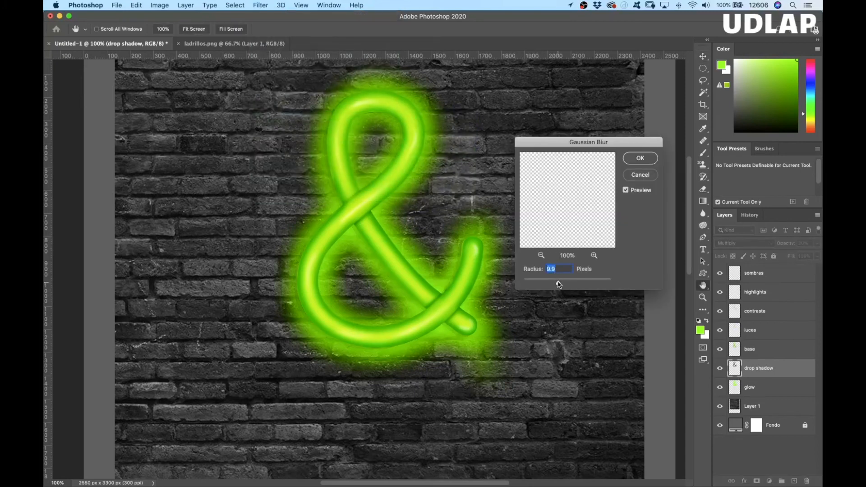
pyautogui.moveTo(558, 284)
pyautogui.mouseDown()
pyautogui.moveTo(519, 284)
pyautogui.moveTo(588, 284)
pyautogui.moveTo(549, 285)
pyautogui.mouseUp()
pyautogui.click(650, 159)
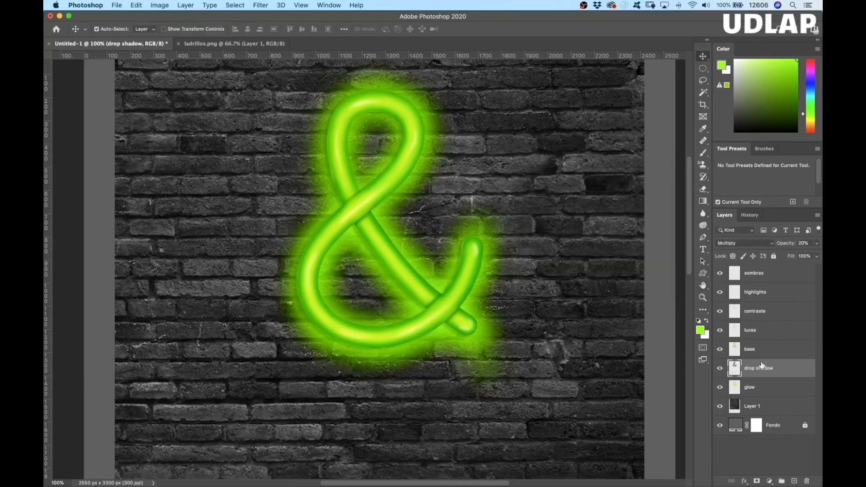
# Raise the blurred drop shadow layer's opacity to 35%.
pyautogui.click(818, 245)
pyautogui.moveTo(783, 256); pyautogui.dragTo(787, 256)
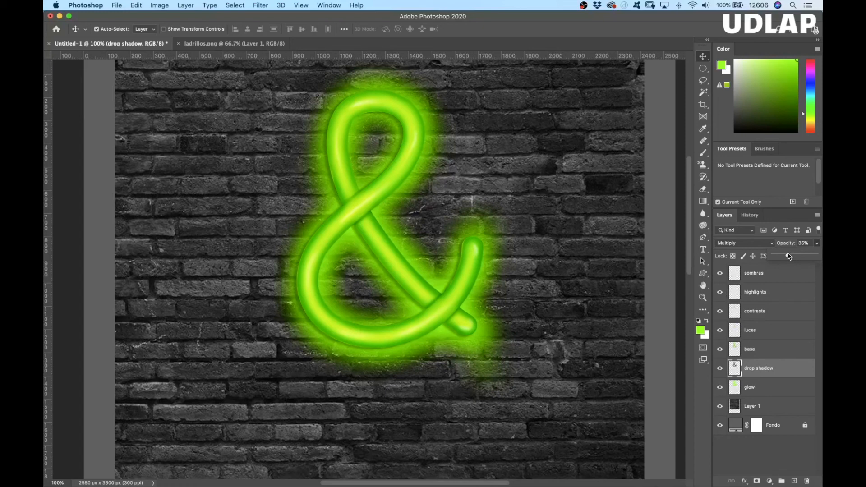
pyautogui.hscroll(1, 593, 275)
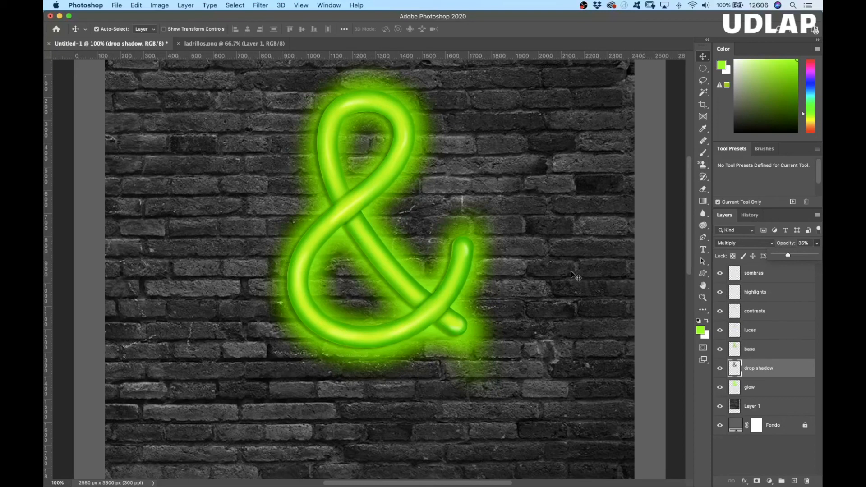
pyautogui.scroll(2, 561, 291)
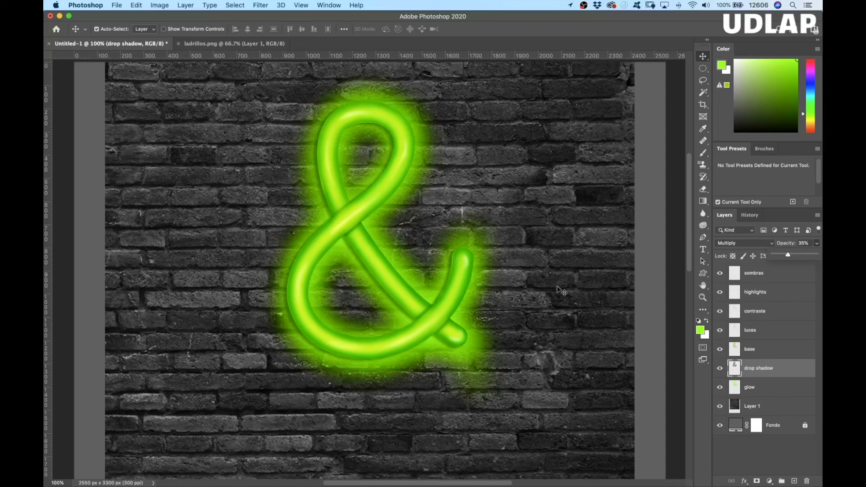
pyautogui.hscroll(-2, 561, 291)
pyautogui.hscroll(2, 561, 291)
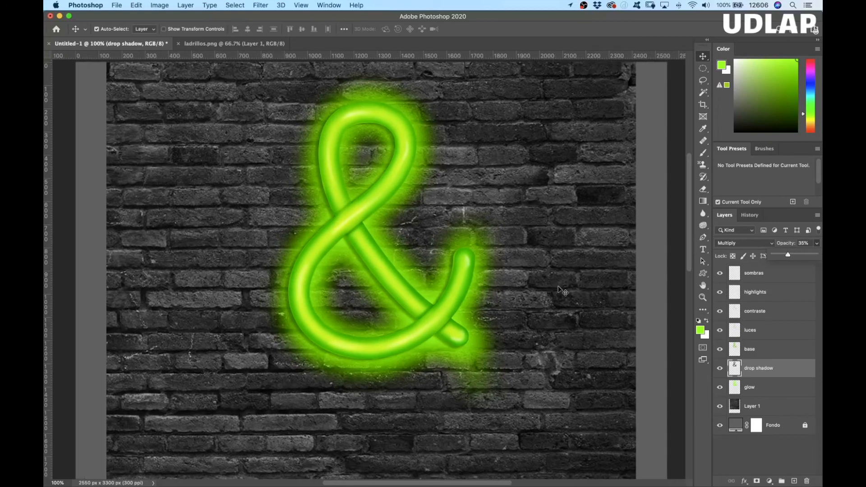
# Add a Solid Color fill layer in green 84ff00 directly above the brick layer and set its blend mode to Color.
pyautogui.click(768, 405)
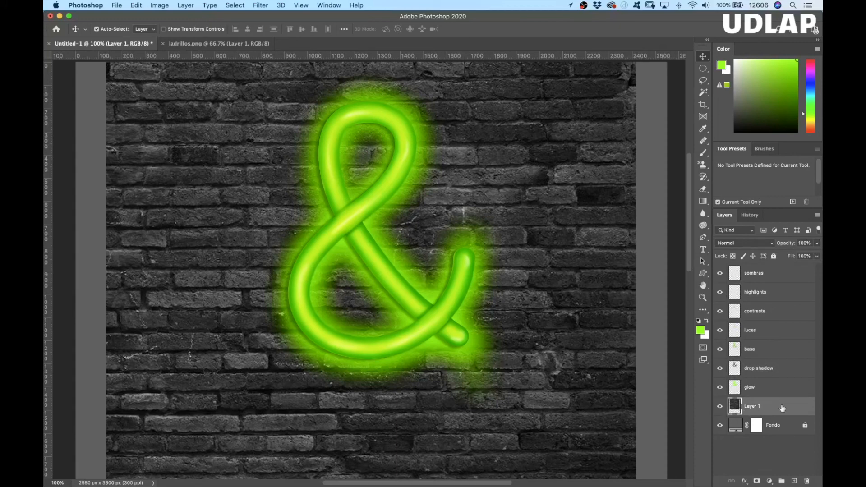
pyautogui.click(769, 481)
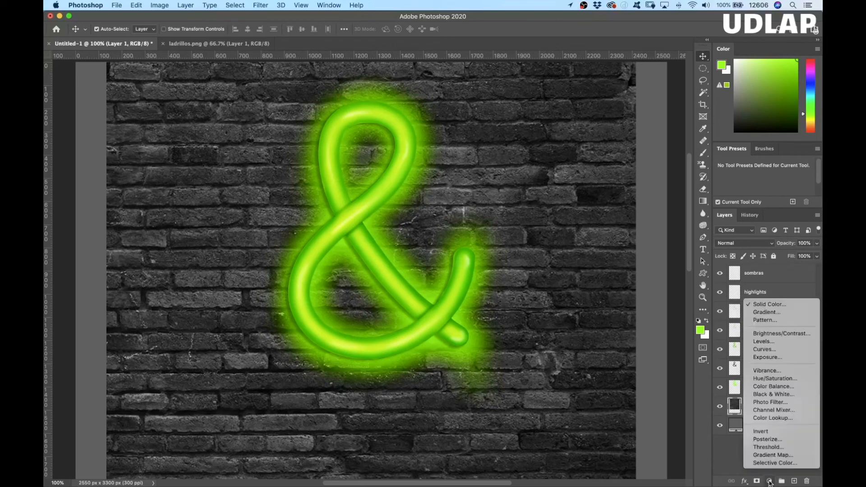
pyautogui.click(766, 308)
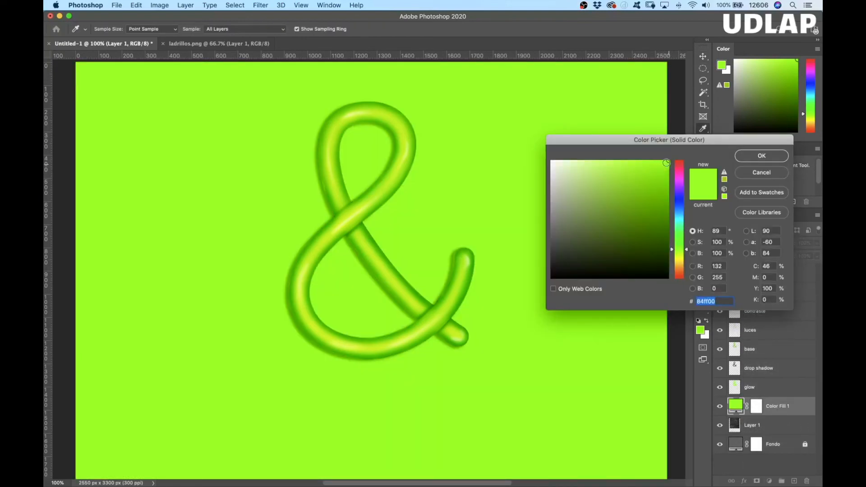
pyautogui.click(764, 157)
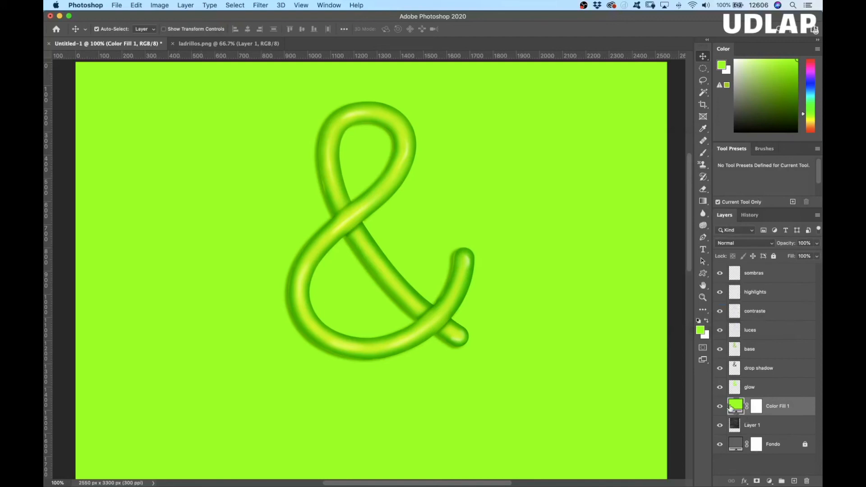
pyautogui.click(755, 245)
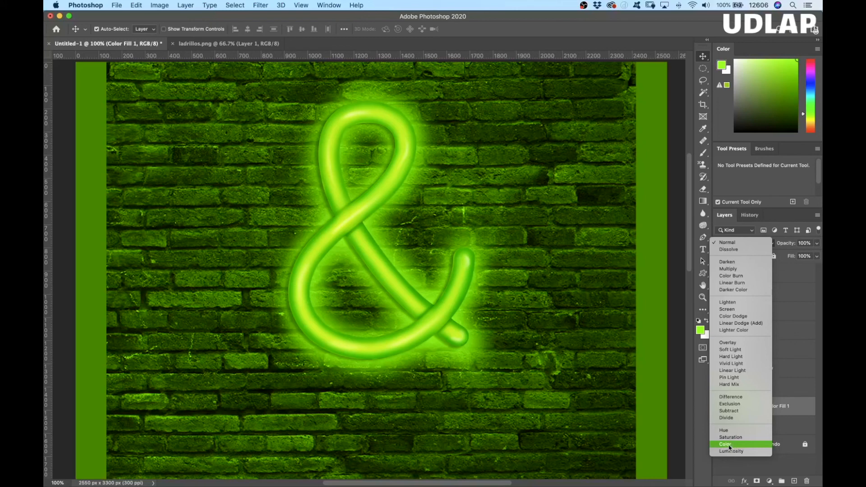
pyautogui.click(729, 447)
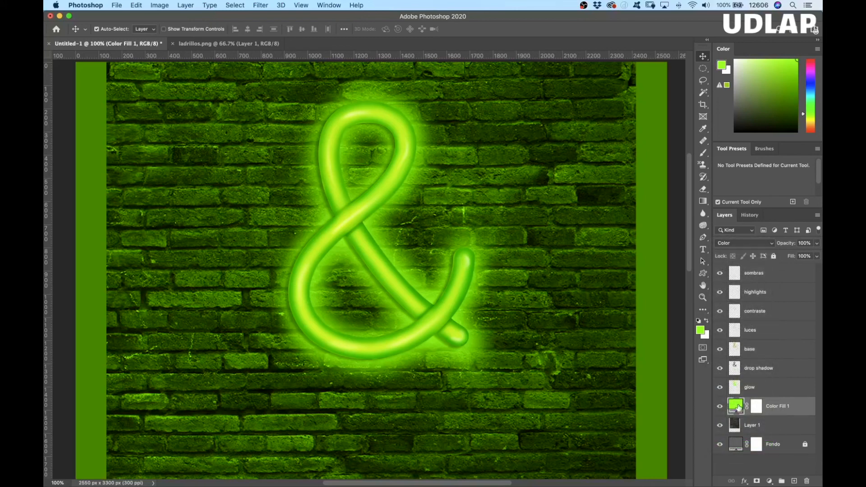
# Reduce the green fill layer's opacity to about 27% for a subtle tint on the bricks, and select the sombras layer.
pyautogui.click(817, 245)
pyautogui.moveTo(815, 255); pyautogui.dragTo(785, 257)
pyautogui.moveTo(785, 256); pyautogui.dragTo(786, 256)
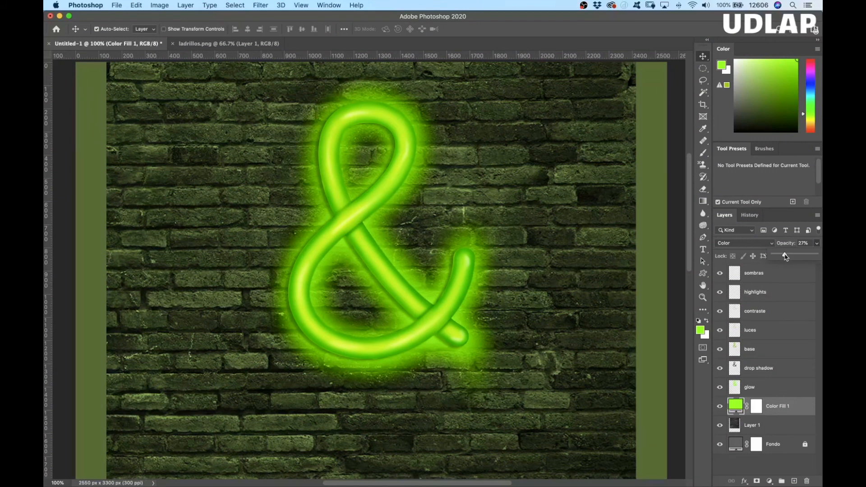
pyautogui.moveTo(785, 257); pyautogui.dragTo(787, 257)
pyautogui.moveTo(786, 256); pyautogui.dragTo(786, 272)
pyautogui.click(786, 272)
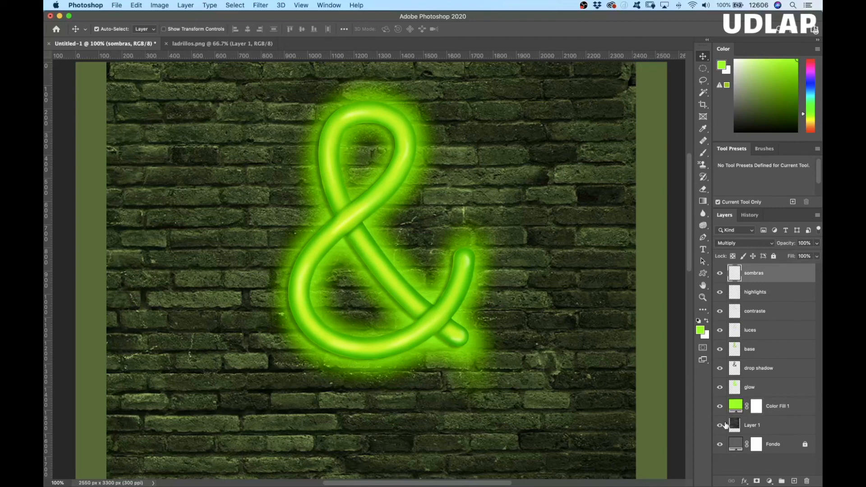
pyautogui.click(721, 407)
# Crop the canvas around the ampersand to about 1528 x 1518 px, leaving only brick wall behind it.
pyautogui.click(710, 110)
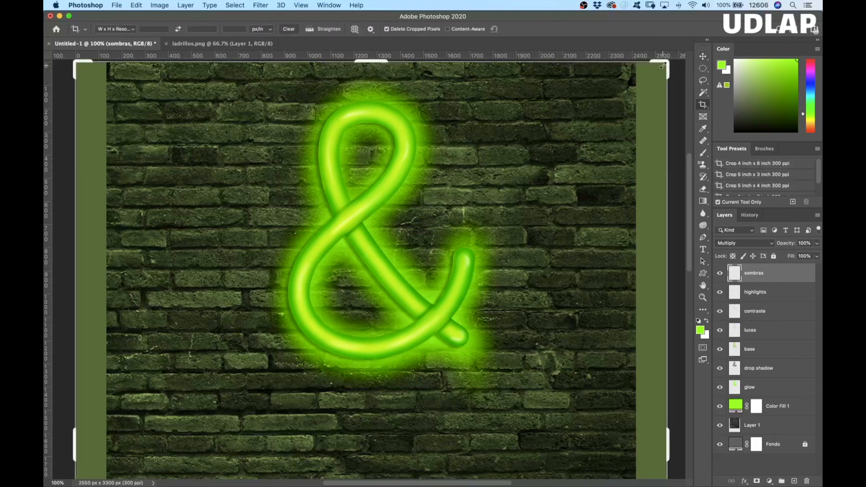
pyautogui.moveTo(663, 63); pyautogui.dragTo(606, 59)
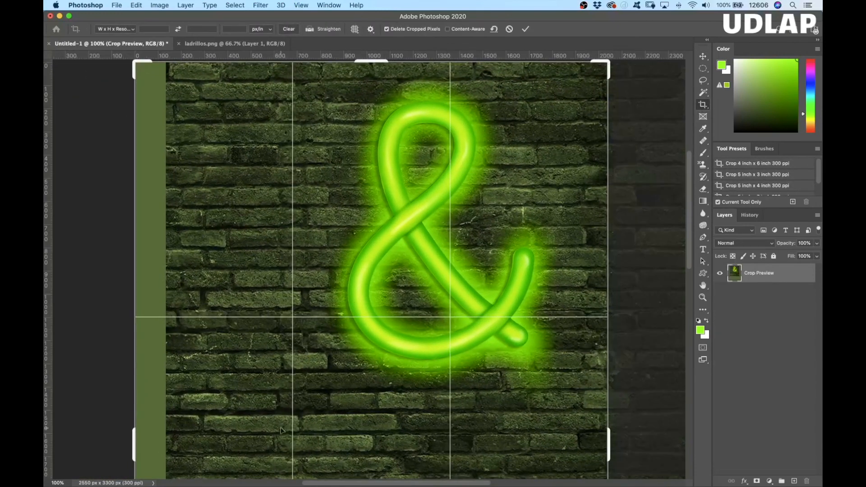
pyautogui.scroll(-5, 281, 431)
pyautogui.scroll(-9, 218, 447)
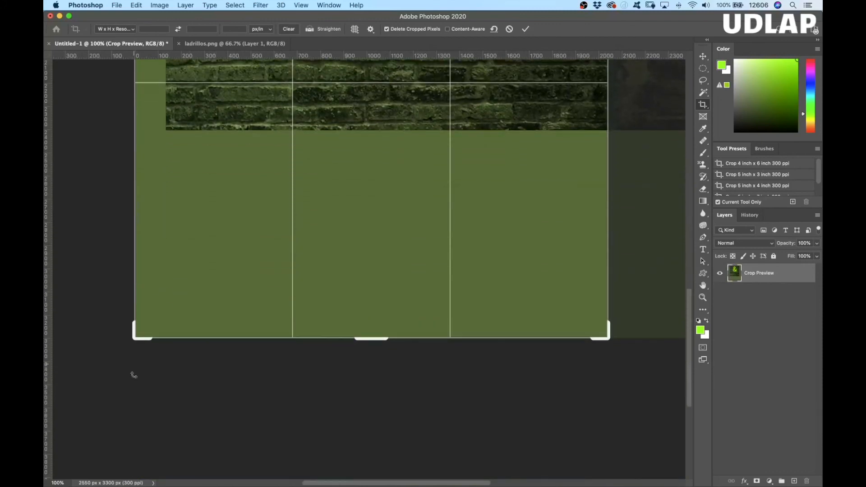
pyautogui.moveTo(136, 334); pyautogui.dragTo(219, 126)
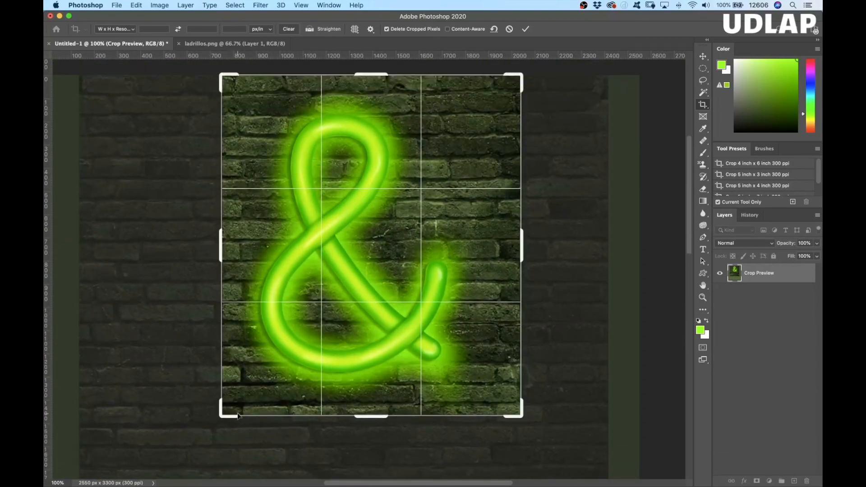
pyautogui.moveTo(219, 415); pyautogui.dragTo(191, 424)
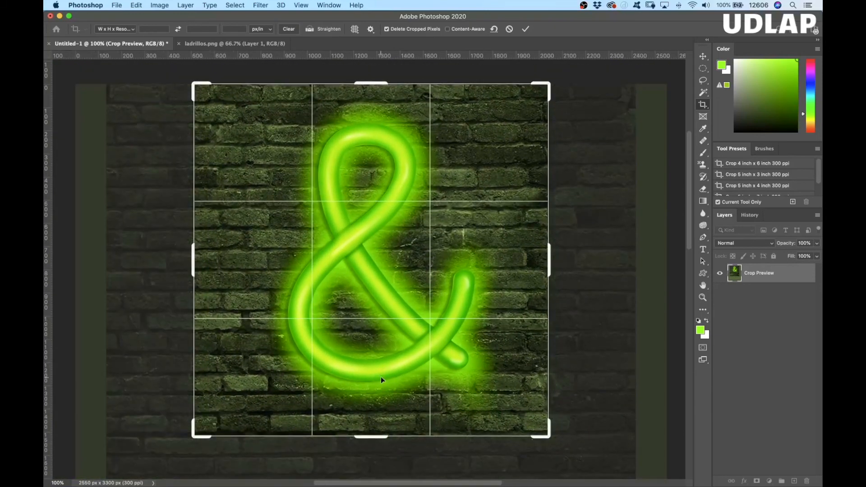
pyautogui.press('Return')
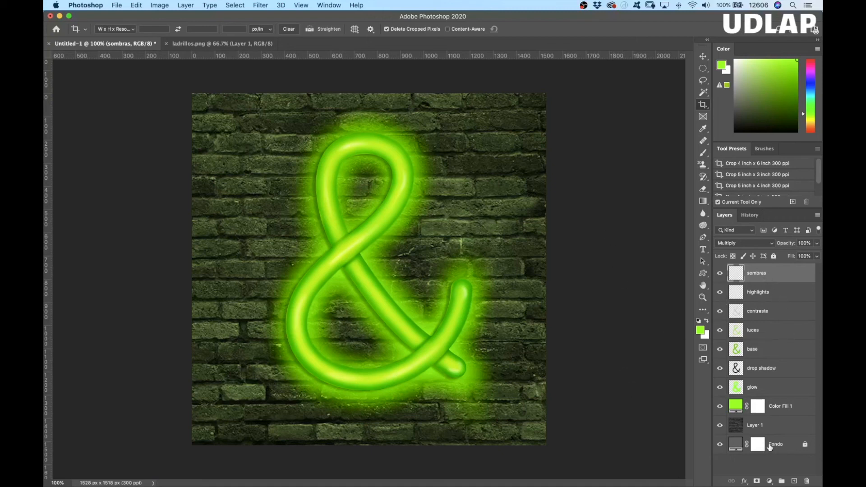
# Add a new layer on top and paint a small green zigzag signature in the artwork's lower-right corner with the Full force brush.
pyautogui.click(795, 481)
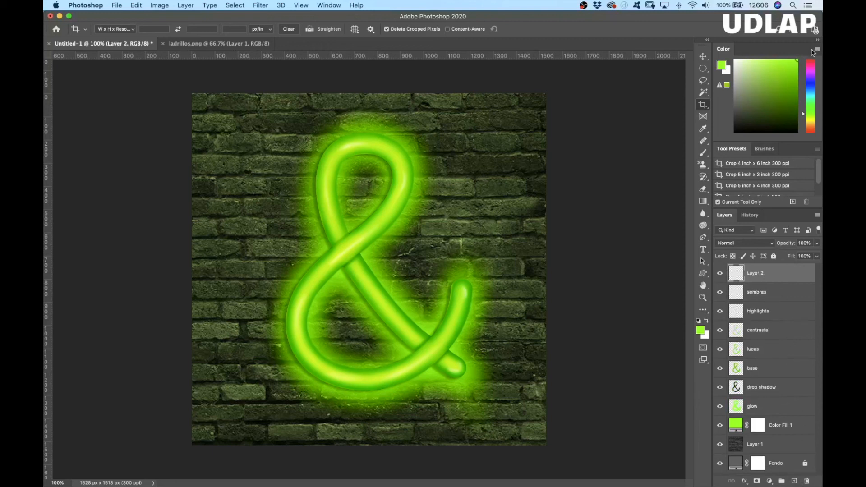
pyautogui.press('b')
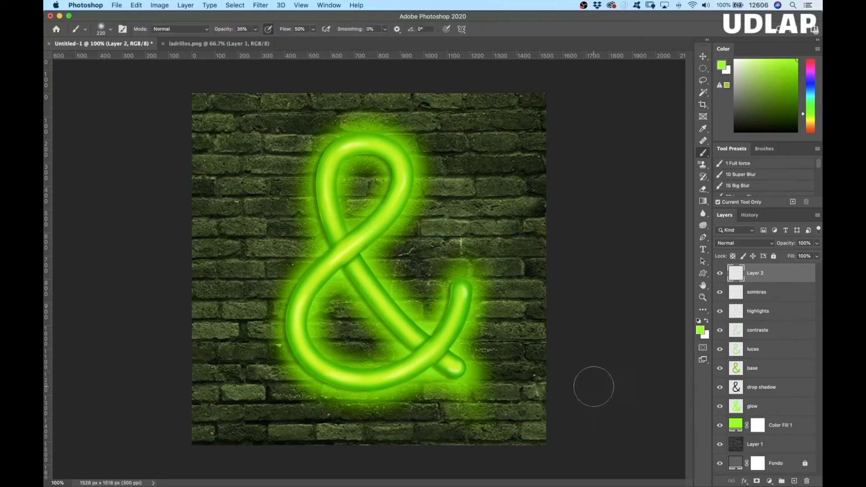
pyautogui.click(740, 164)
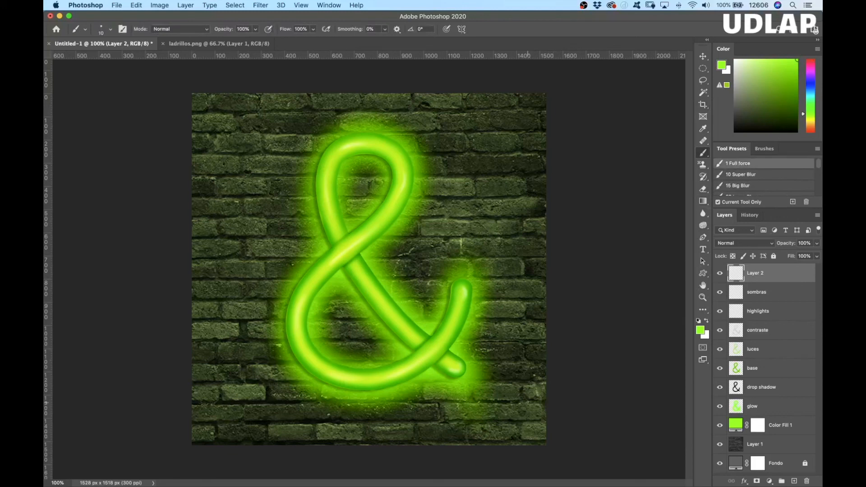
pyautogui.moveTo(523, 411); pyautogui.dragTo(529, 444)
pyautogui.press('super+z')
pyautogui.moveTo(521, 418)
pyautogui.mouseDown()
pyautogui.moveTo(519, 427)
pyautogui.moveTo(539, 433)
pyautogui.mouseUp()
# Examine the file format options in Export As and close it without exporting.
pyautogui.click(118, 5)
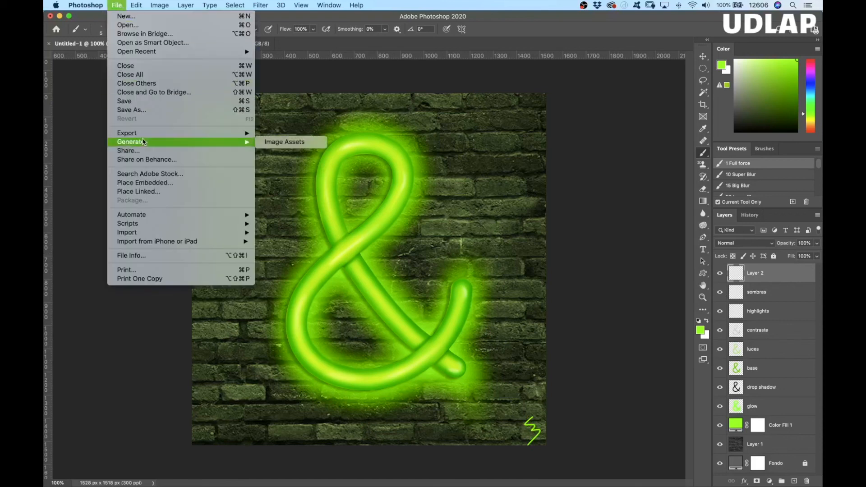
pyautogui.moveTo(143, 134)
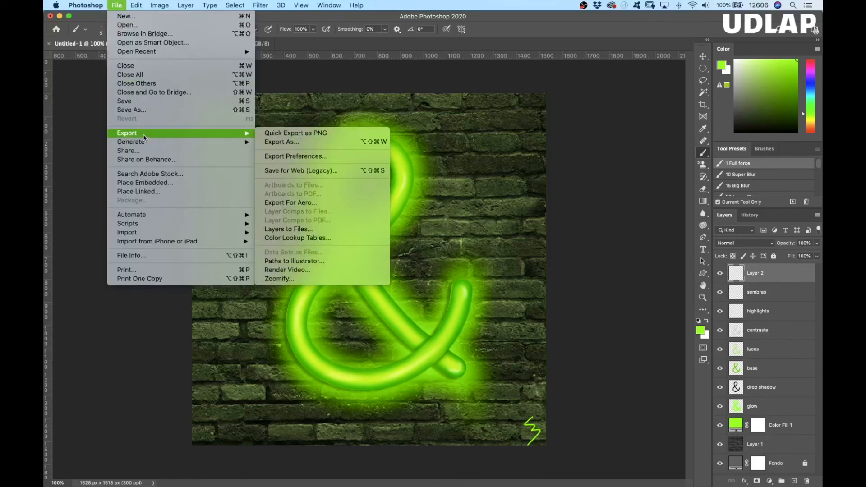
pyautogui.click(300, 142)
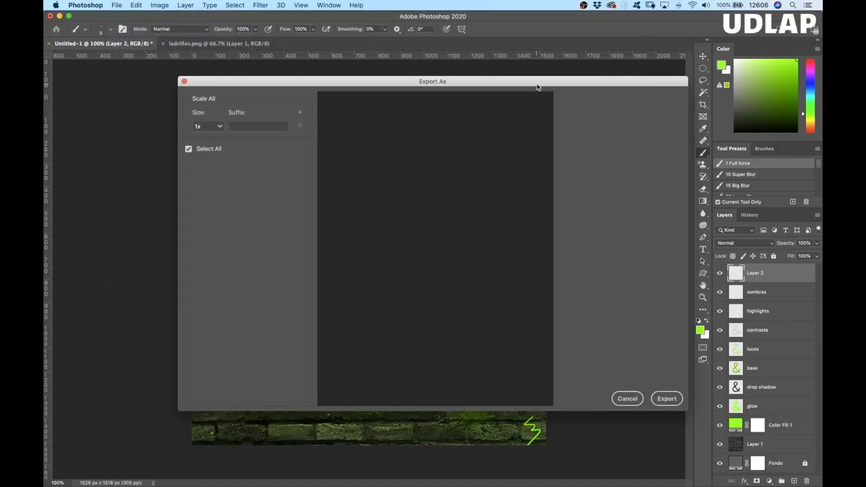
pyautogui.moveTo(543, 84); pyautogui.dragTo(486, 74)
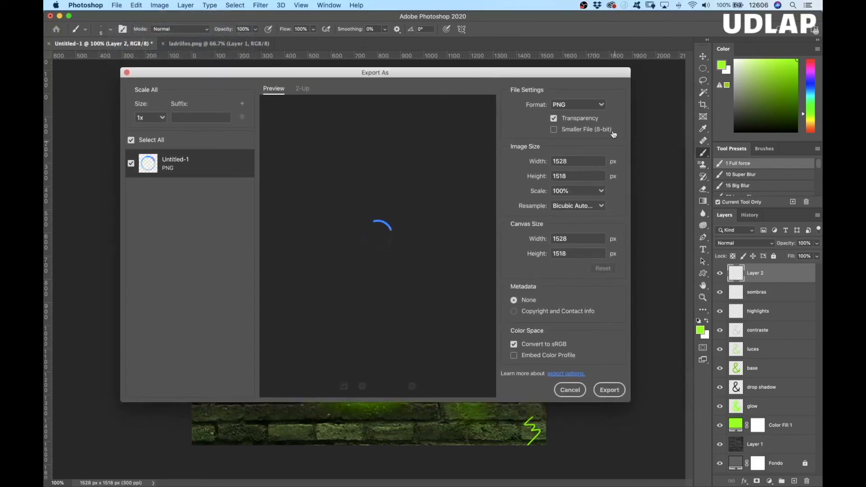
pyautogui.click(601, 105)
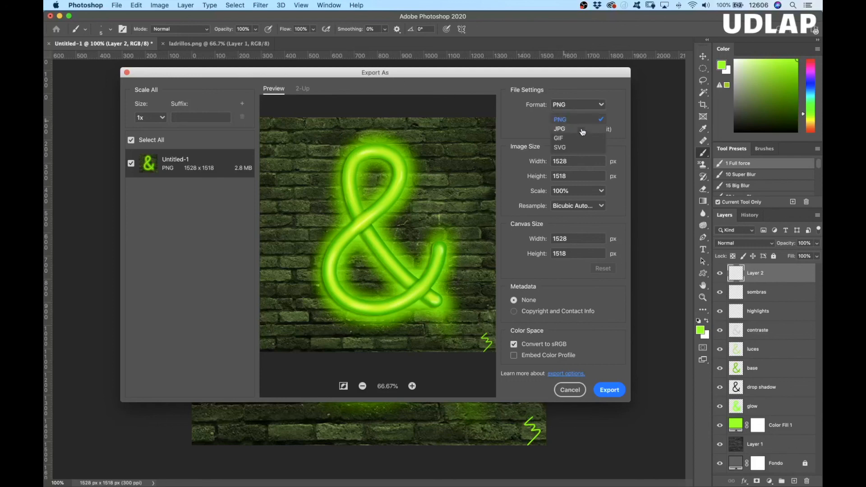
pyautogui.click(569, 390)
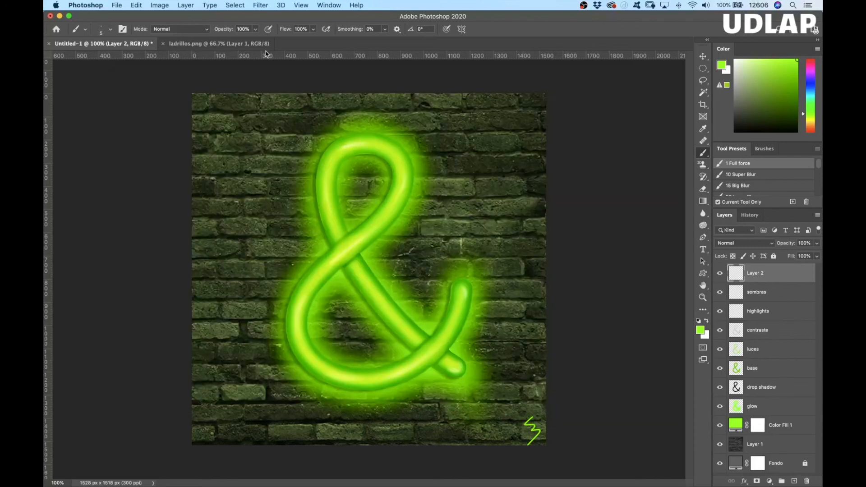
# Save a copy of the artwork to the Desktop as neon in Photoshop PDF format with Layers off, keeping the default PDF settings.
pyautogui.click(116, 5)
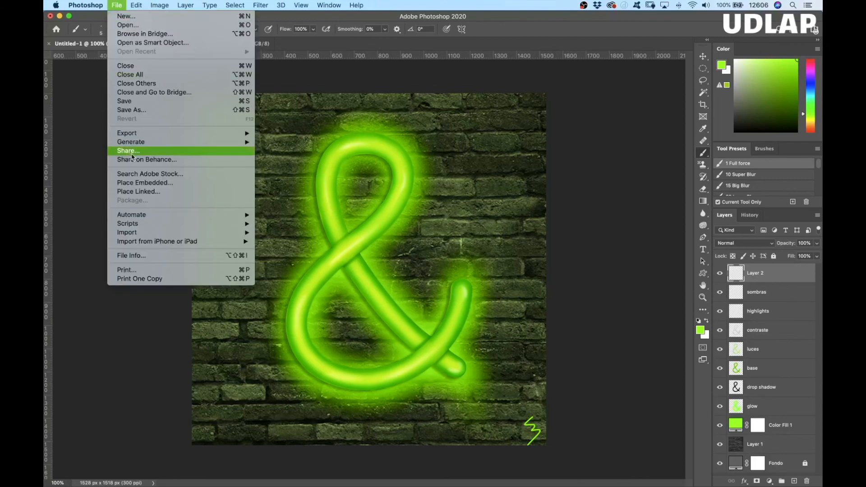
pyautogui.click(132, 109)
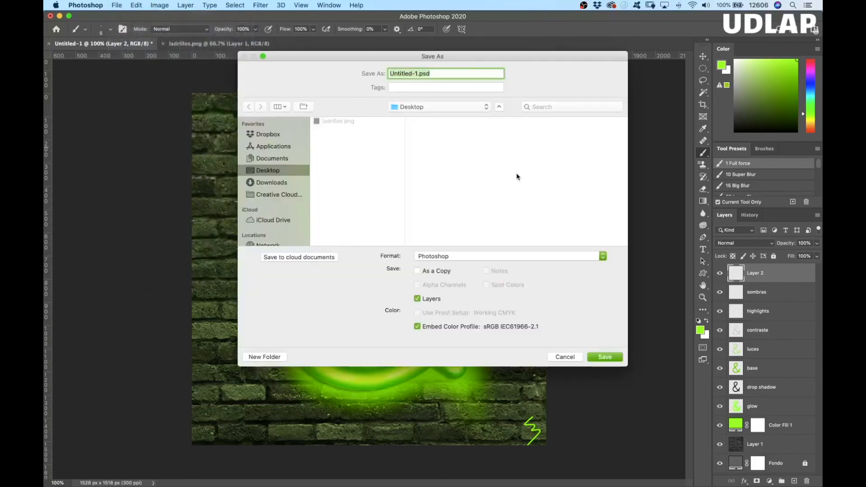
pyautogui.click(472, 256)
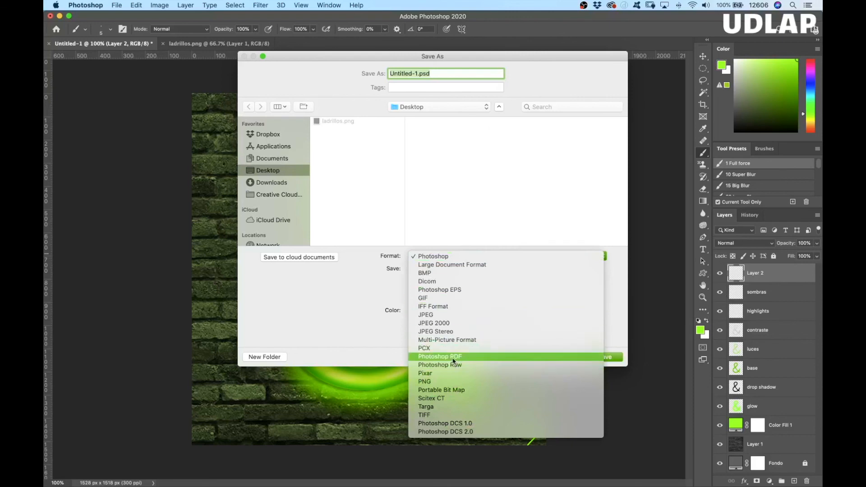
pyautogui.click(453, 357)
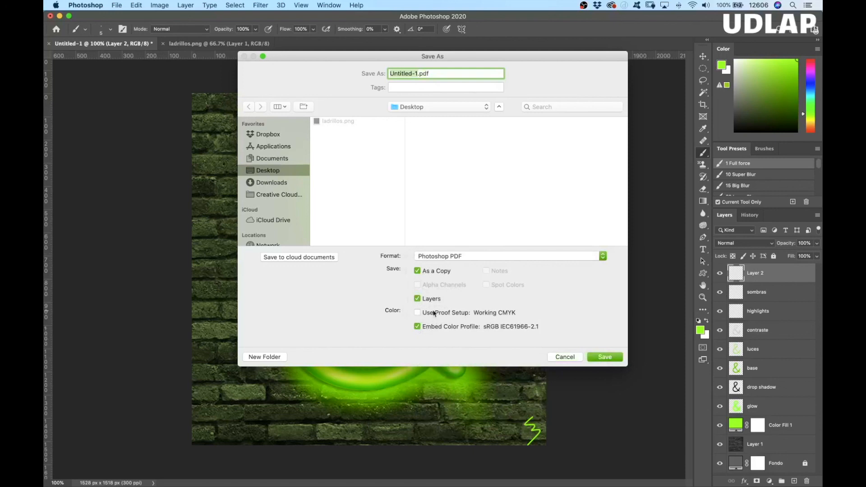
pyautogui.click(417, 301)
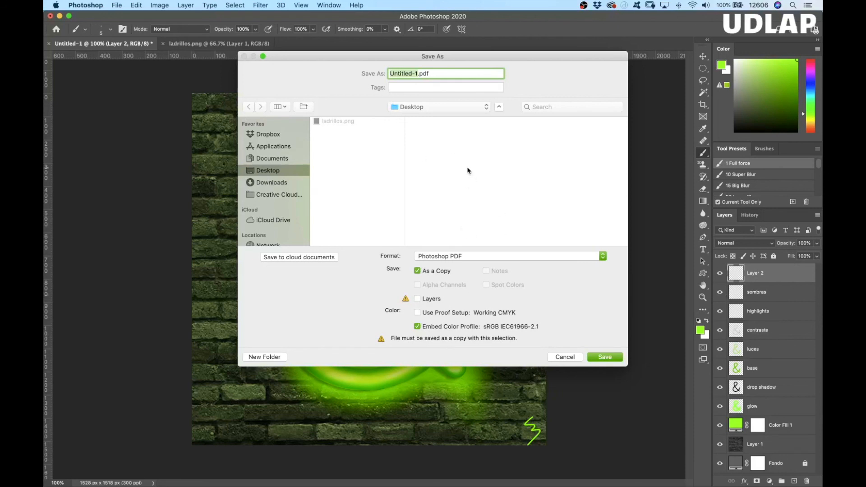
pyautogui.write('neon')
pyautogui.click(607, 358)
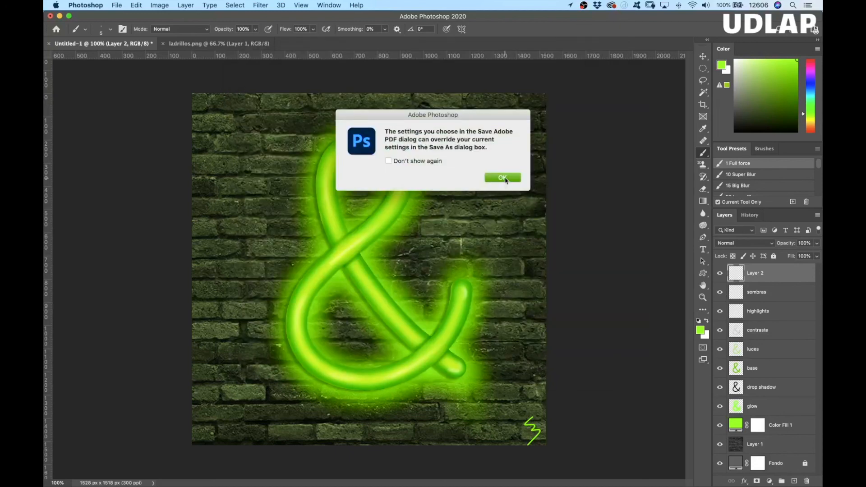
pyautogui.click(505, 178)
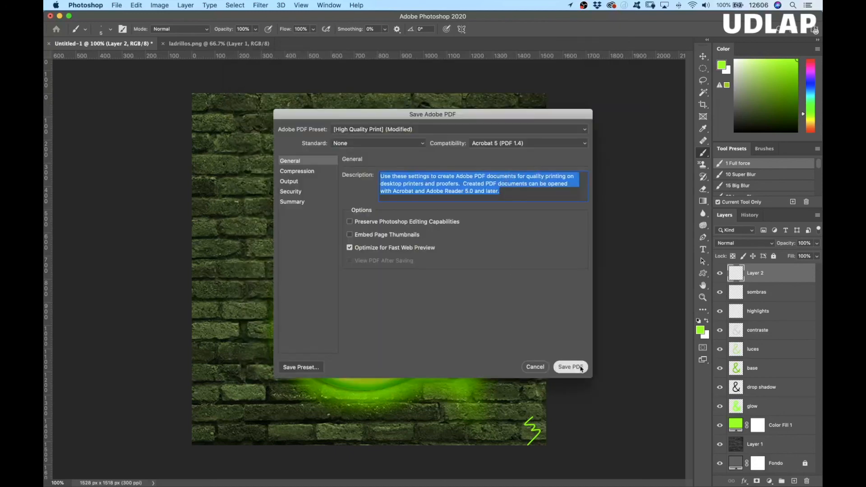
pyautogui.click(574, 366)
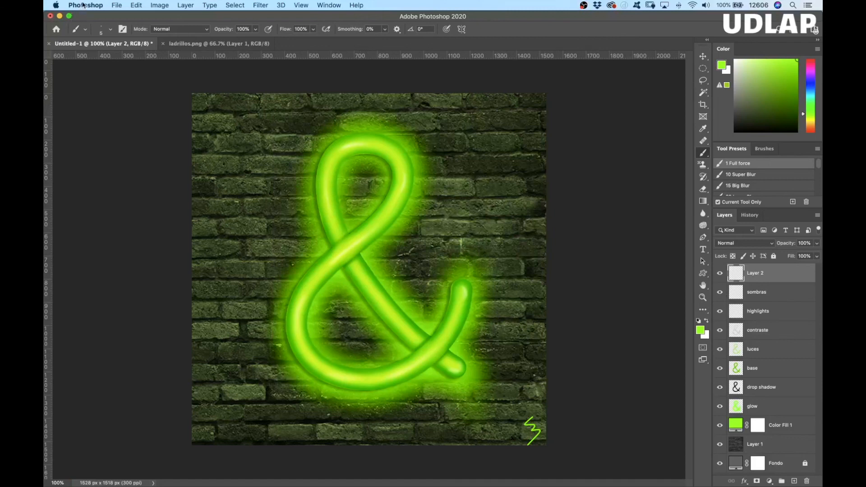
# Quit Photoshop without saving the changes to the Untitled-1 document.
pyautogui.click(84, 5)
pyautogui.click(83, 95)
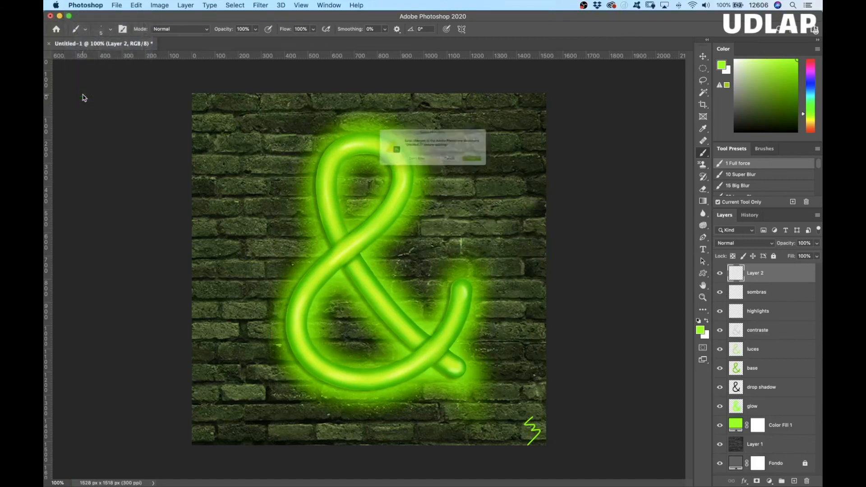
pyautogui.click(399, 169)
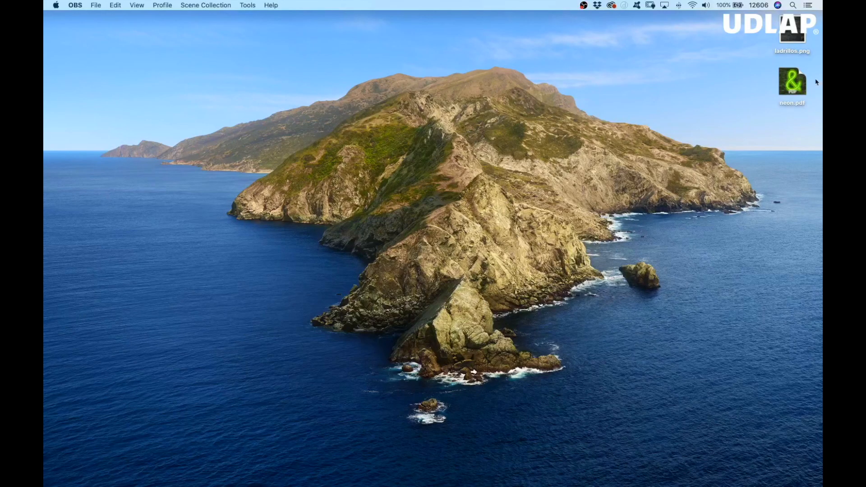
# Preview neon.pdf from the desktop in Quick Look and examine the finished artwork.
pyautogui.click(790, 83)
pyautogui.press('space')
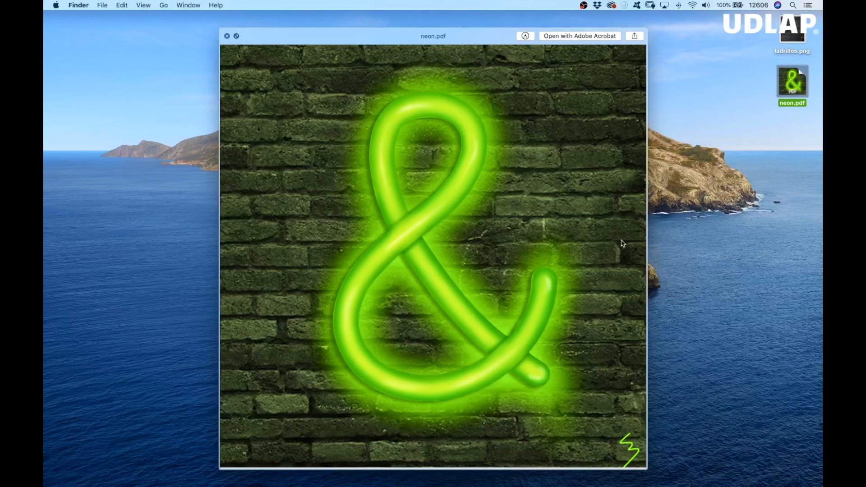
pyautogui.moveTo(292, 38); pyautogui.dragTo(278, 22)
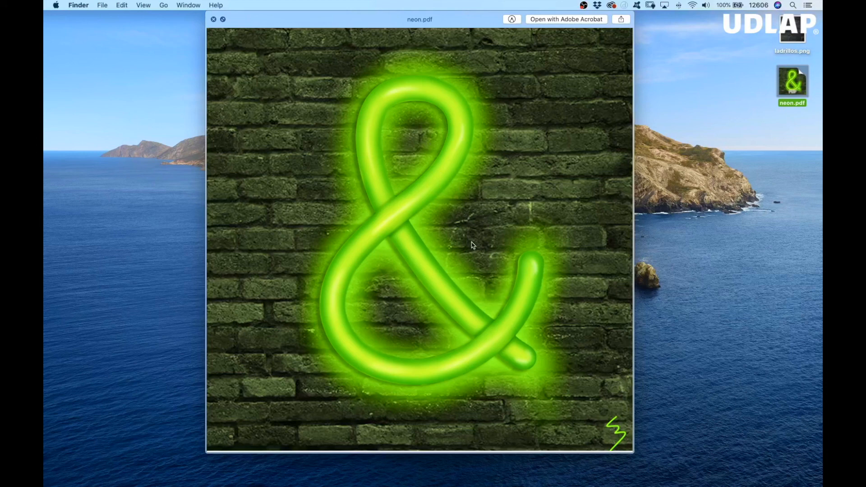
pyautogui.moveTo(486, 485)
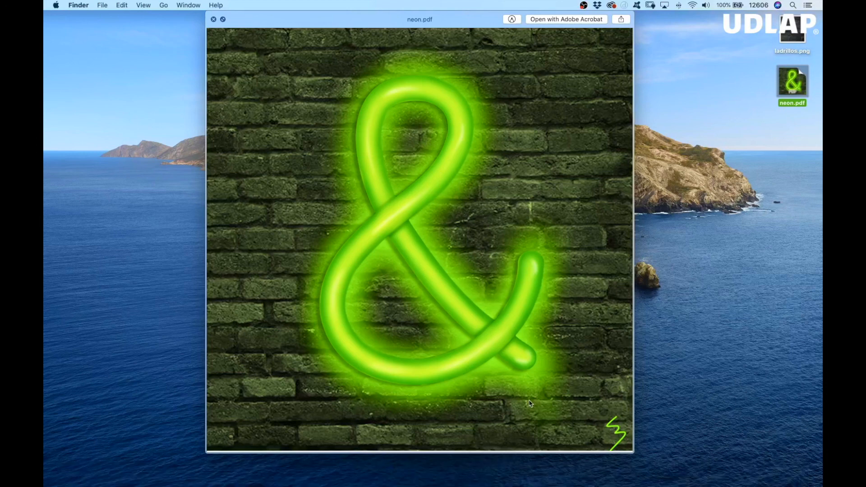